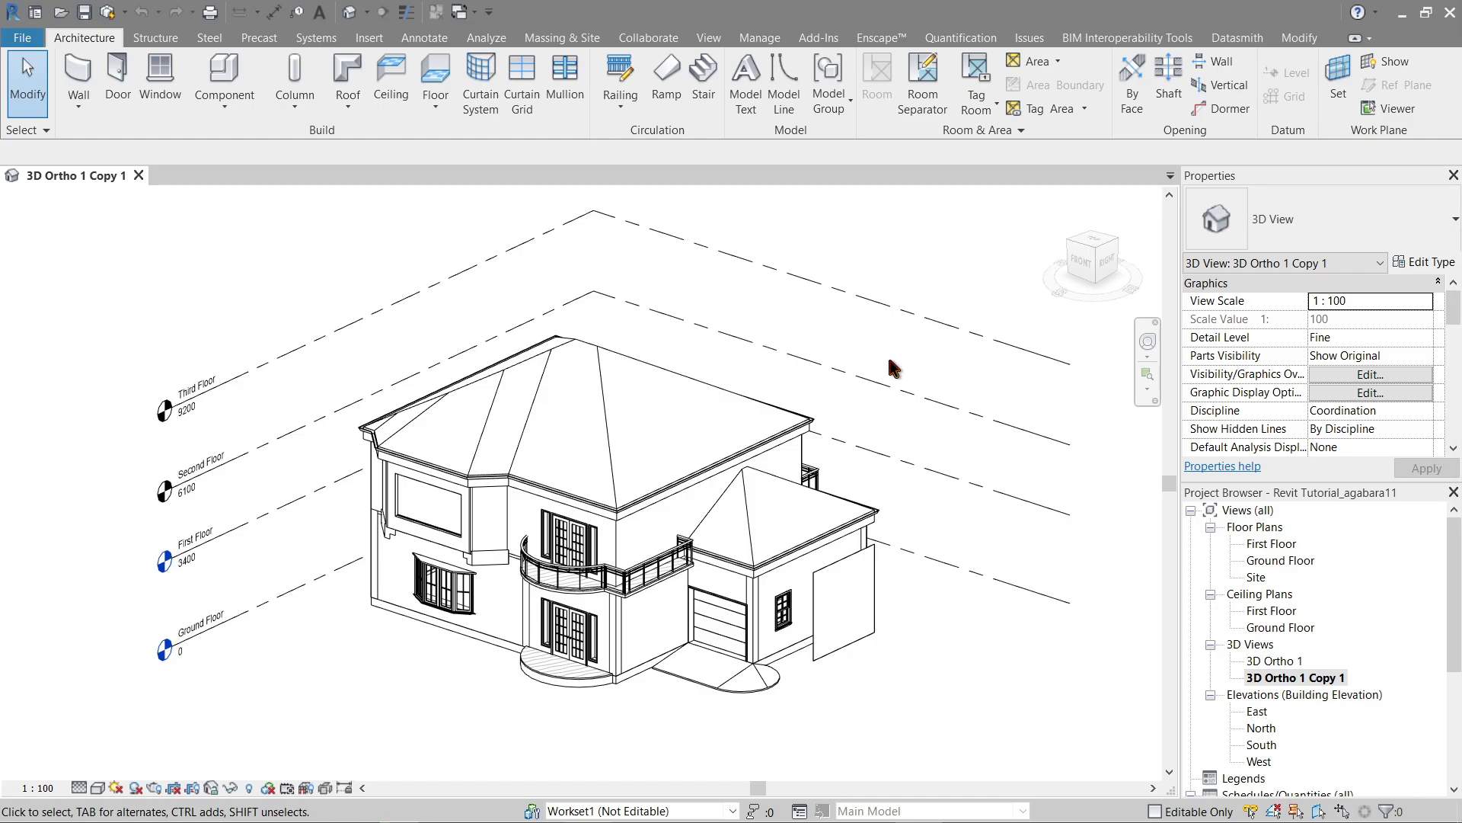
Orbit the 3D Ortho view to view the house and its levels from three angles
middle_click_drag(895, 370, 855, 425, "shift")
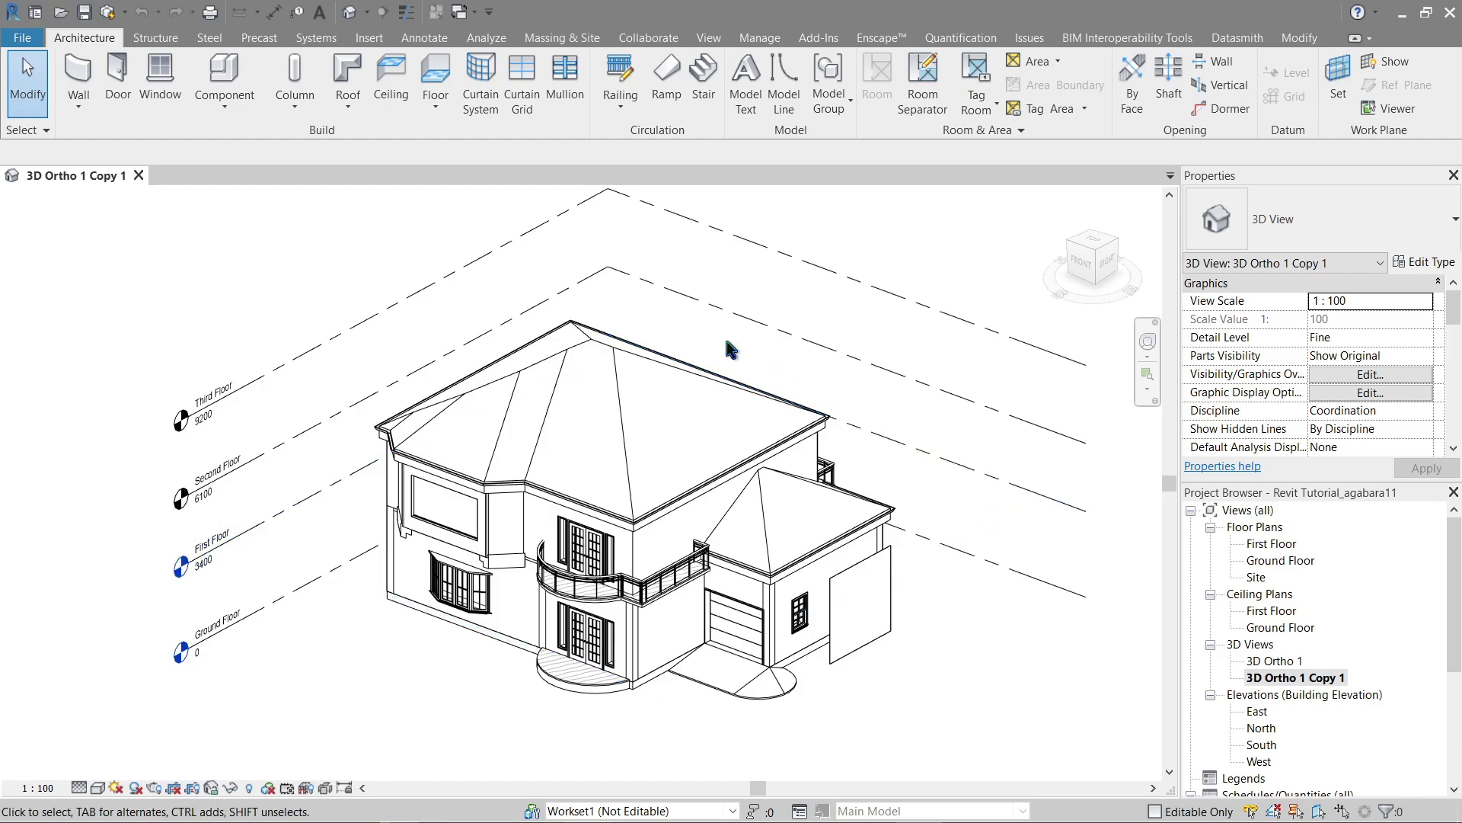
middle_click_drag(845, 422, 745, 318, "shift")
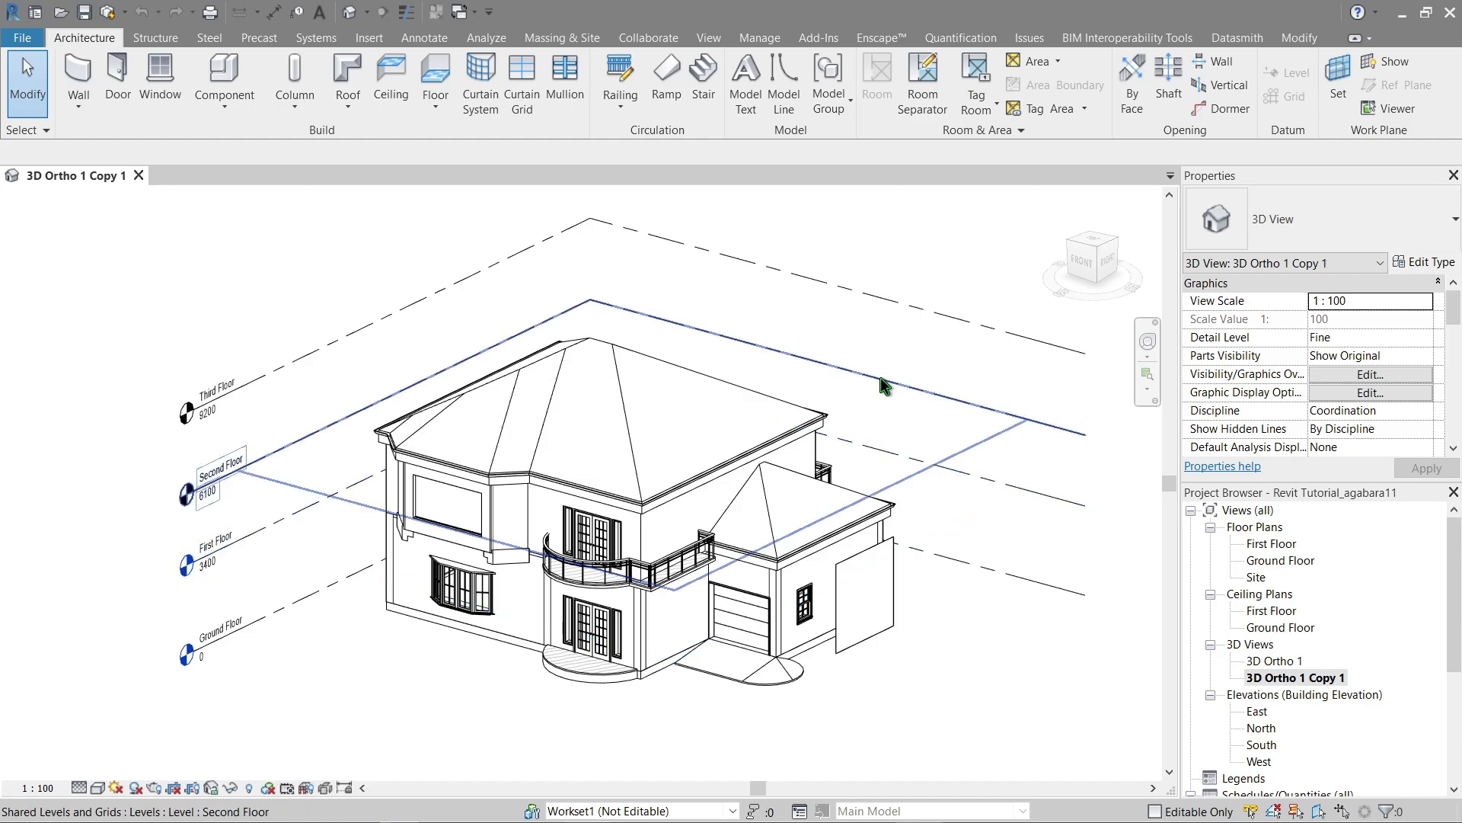
middle_click_drag(920, 246, 923, 271, "shift")
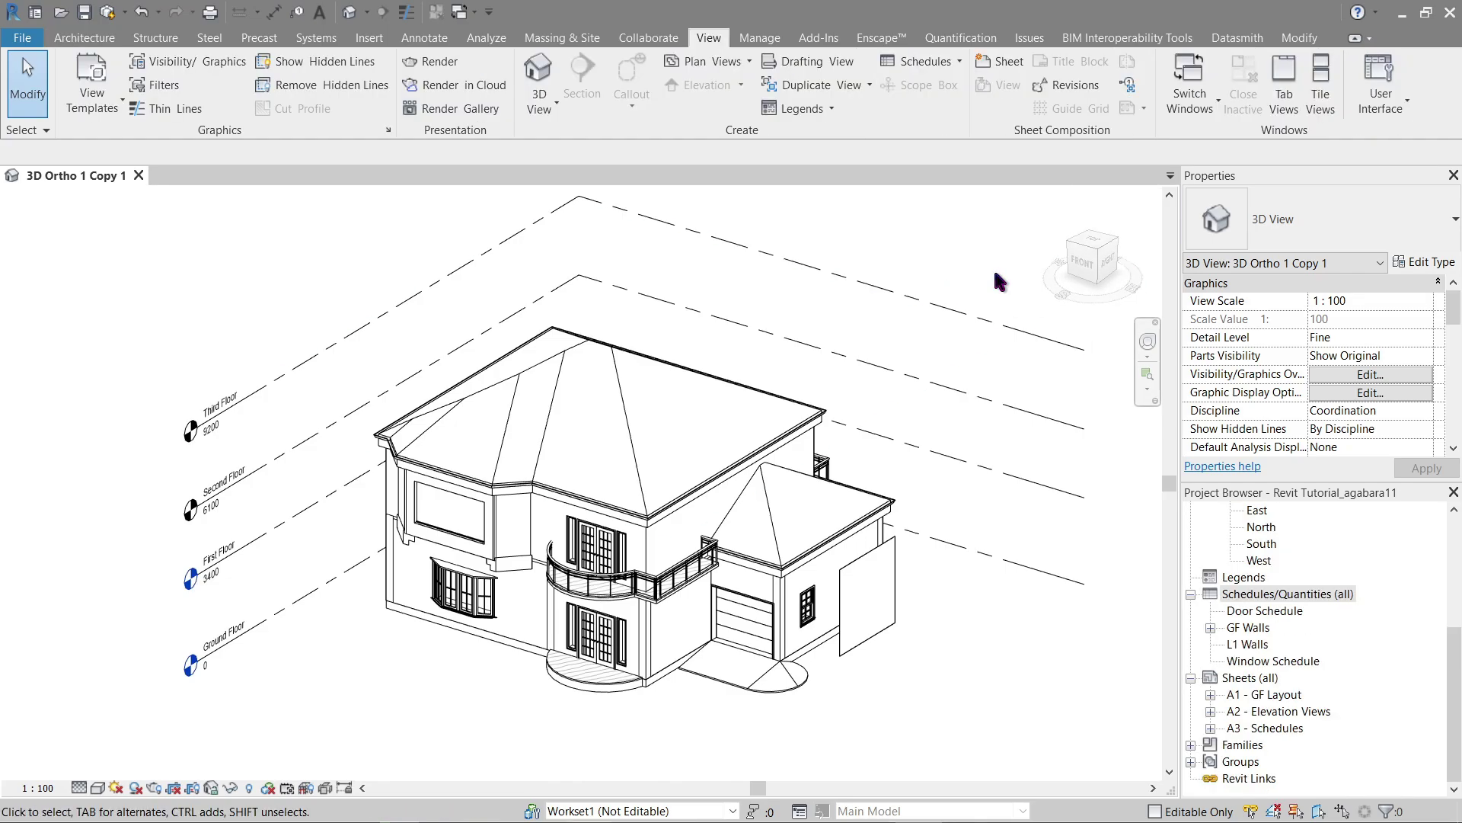
Start a new Multi-Category schedule from the Schedules/Quantities group
left_click(1280, 594)
right_click(1279, 594)
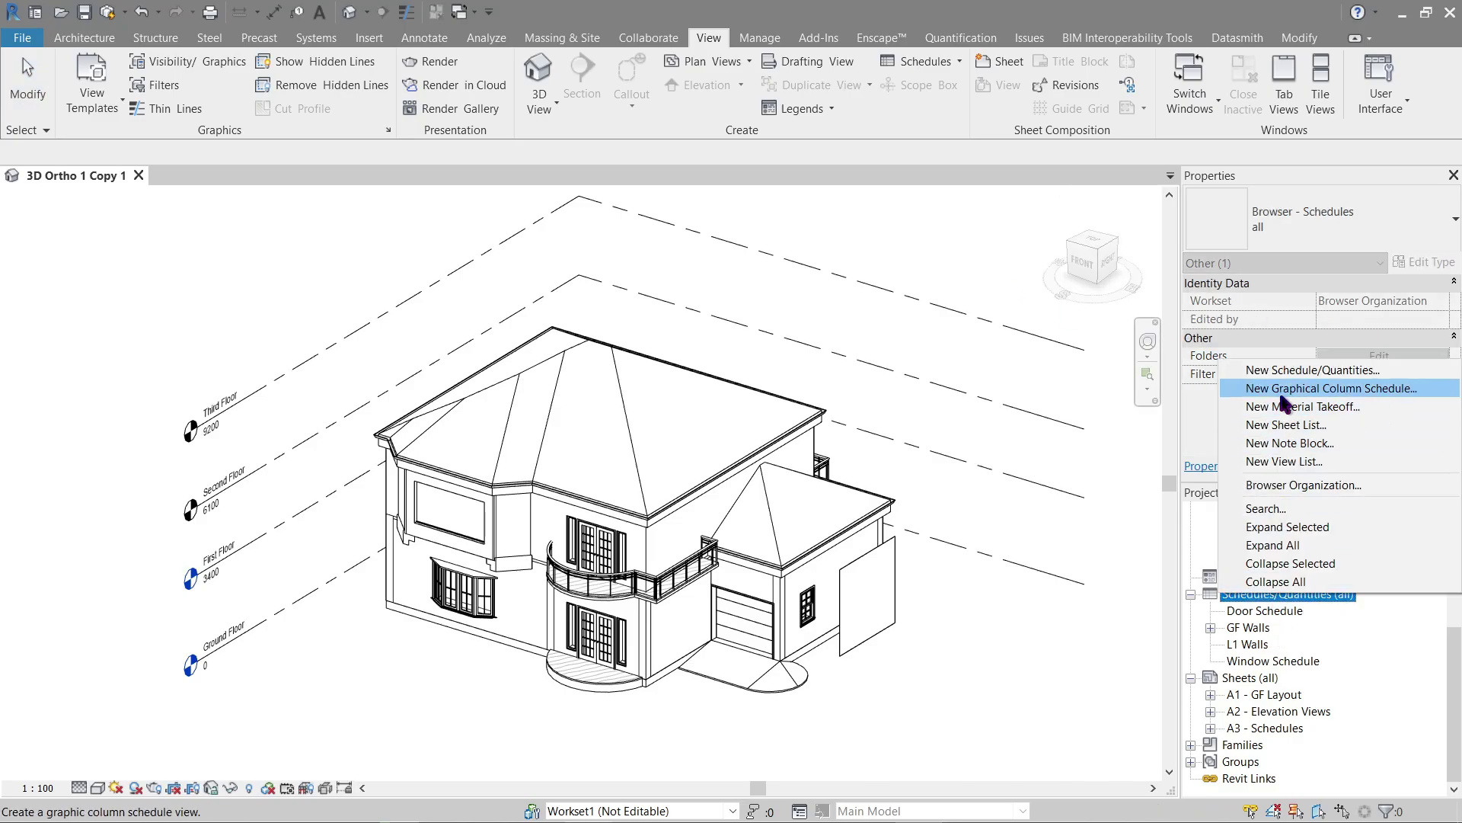
left_click(1284, 373)
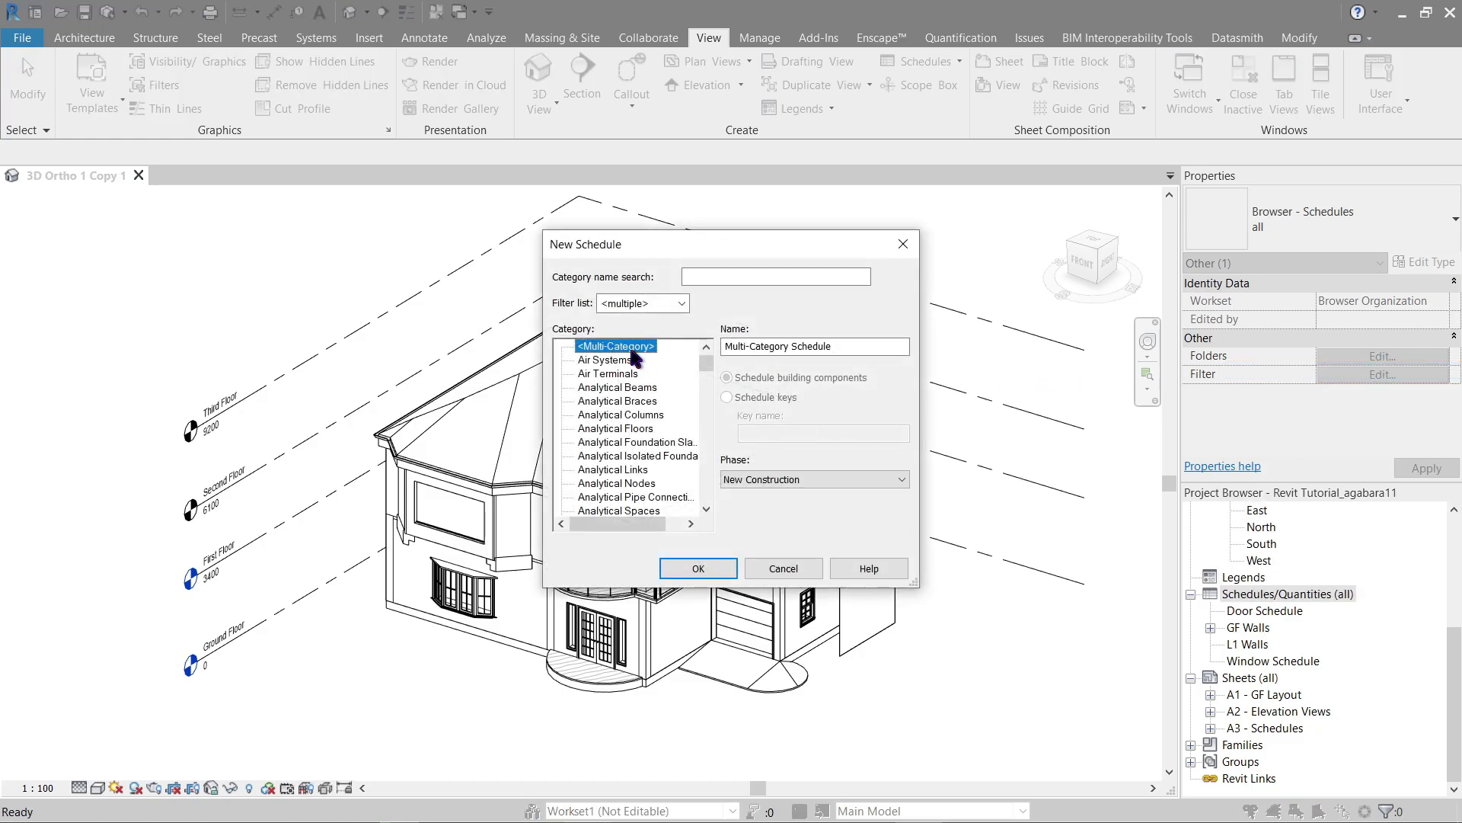
left_click(682, 574)
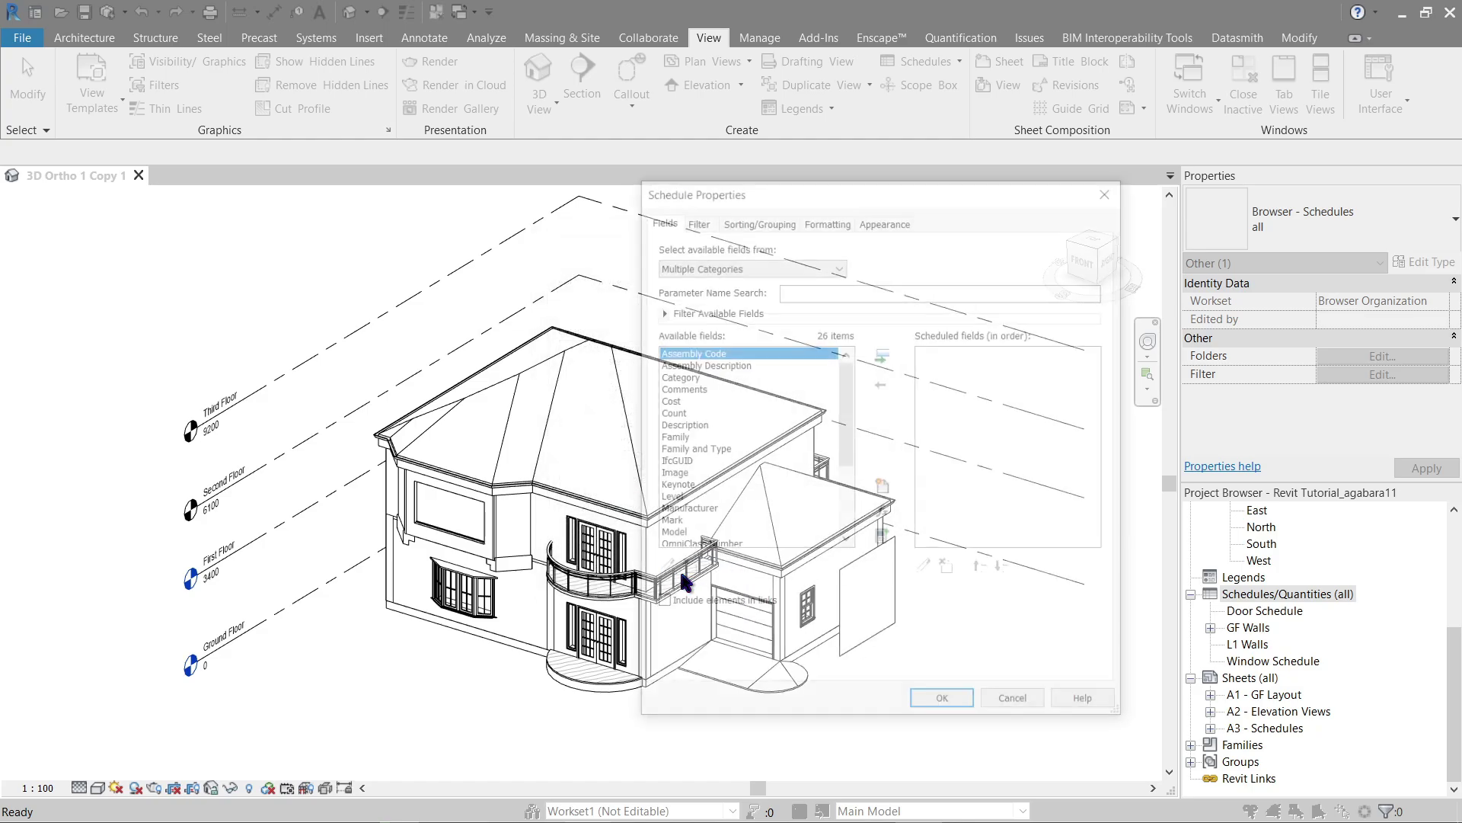
Add the Category, Family, Family and Type, and Type fields and create the schedule
left_click(686, 376)
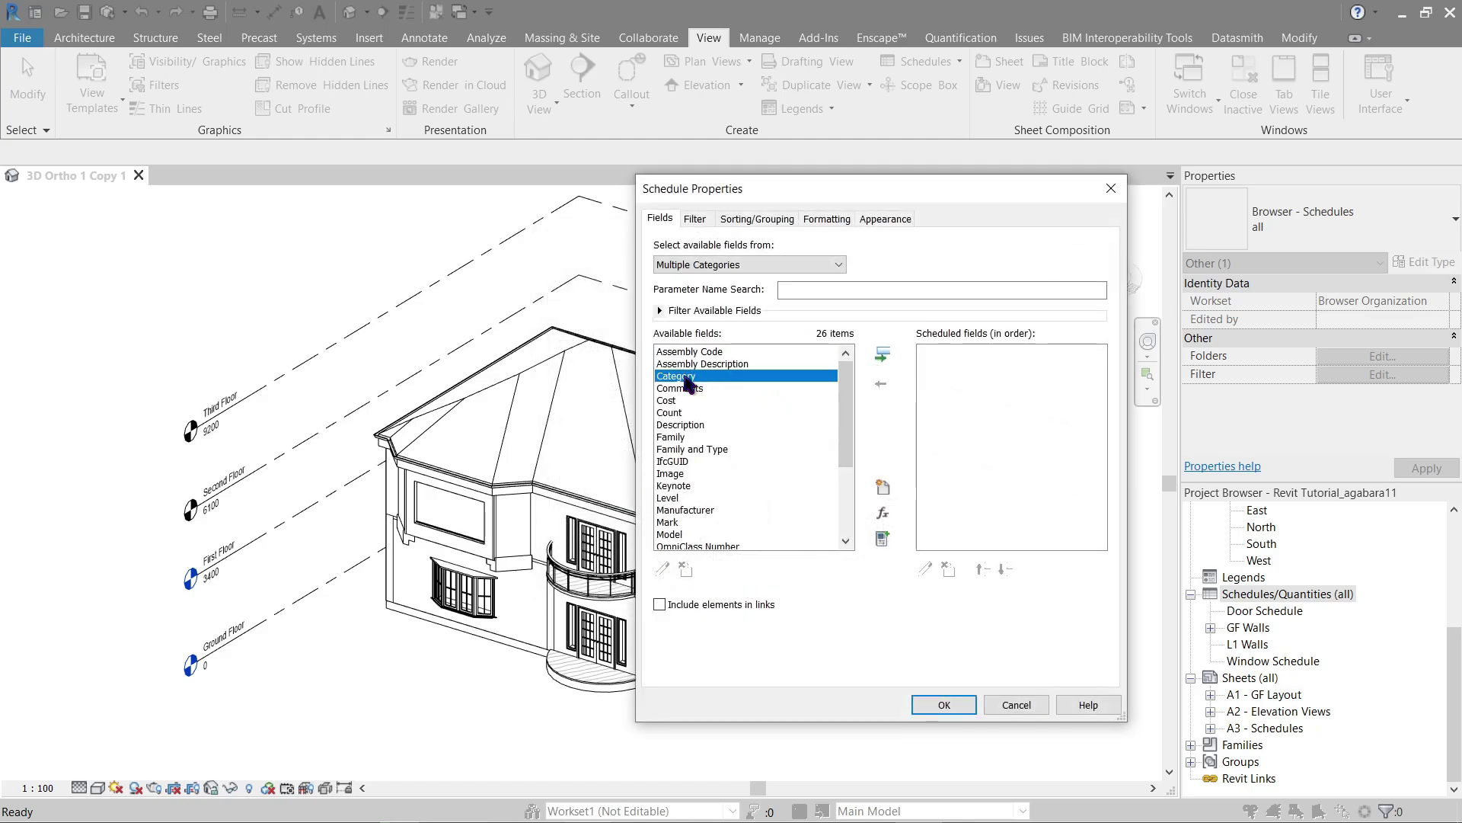
left_click(882, 354)
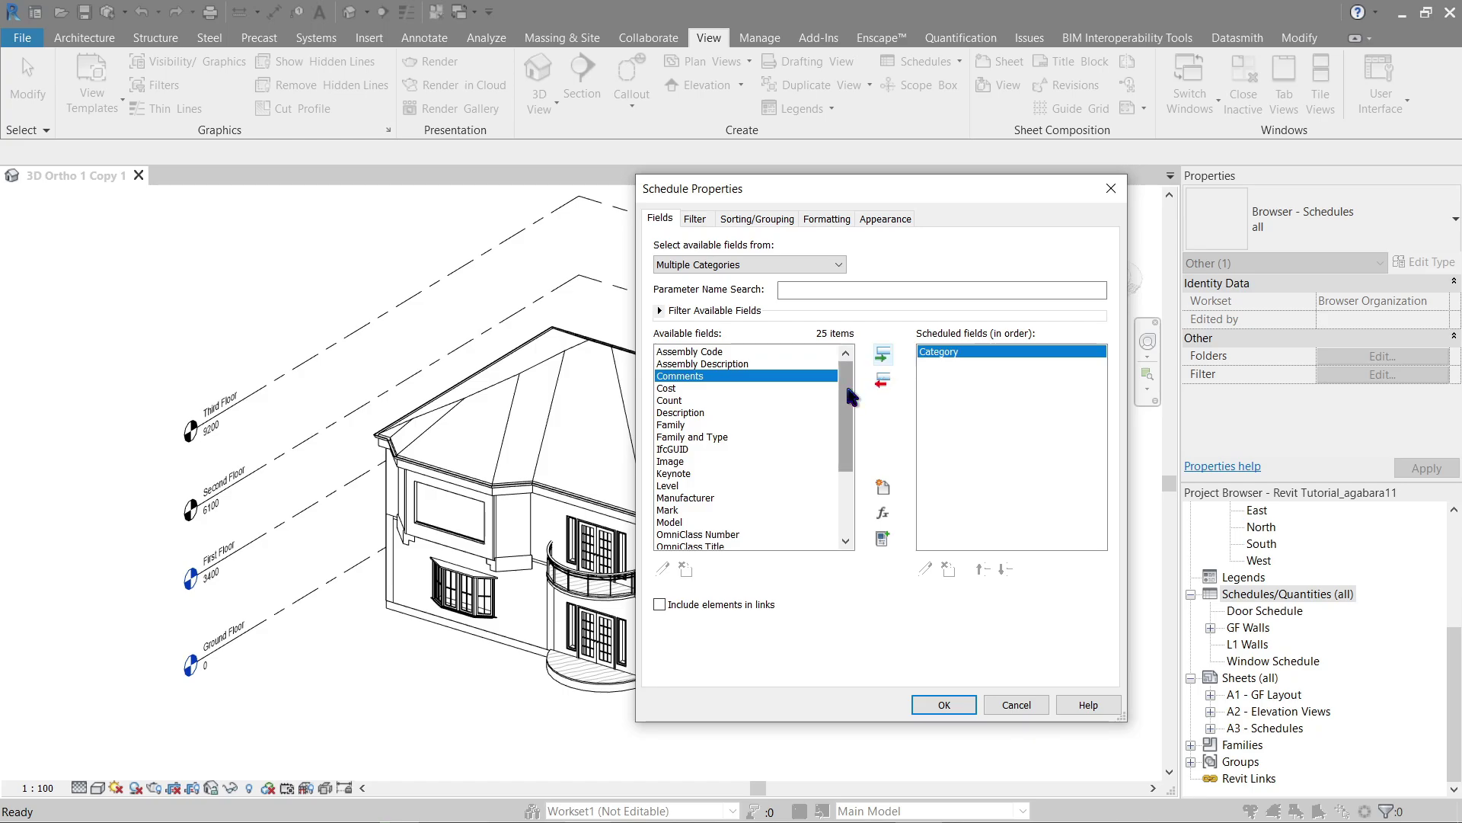
left_click(697, 424)
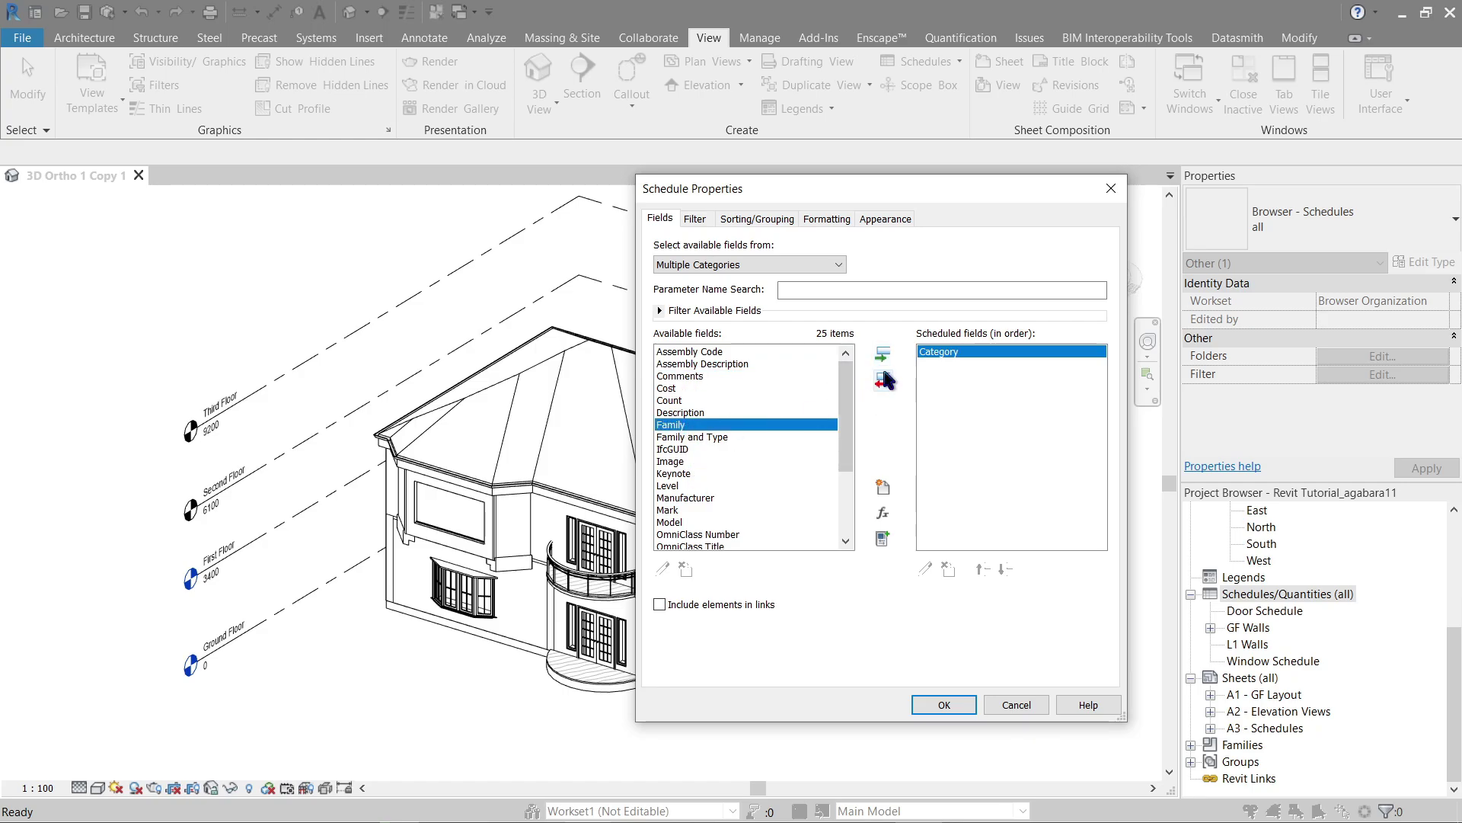
left_click(882, 354)
left_click(882, 354)
left_click_drag(842, 466, 843, 520)
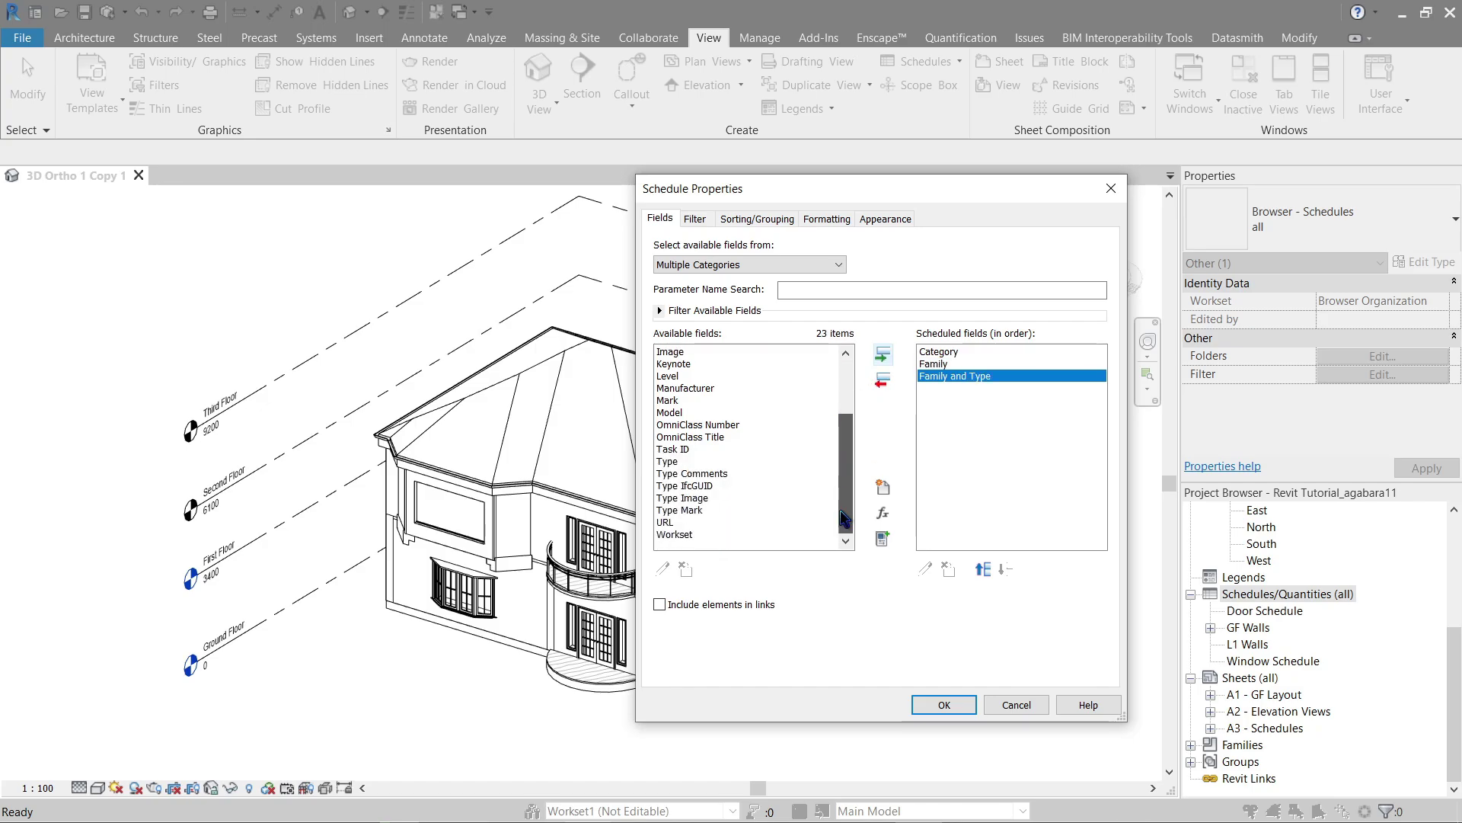
left_click(667, 461)
left_click(882, 355)
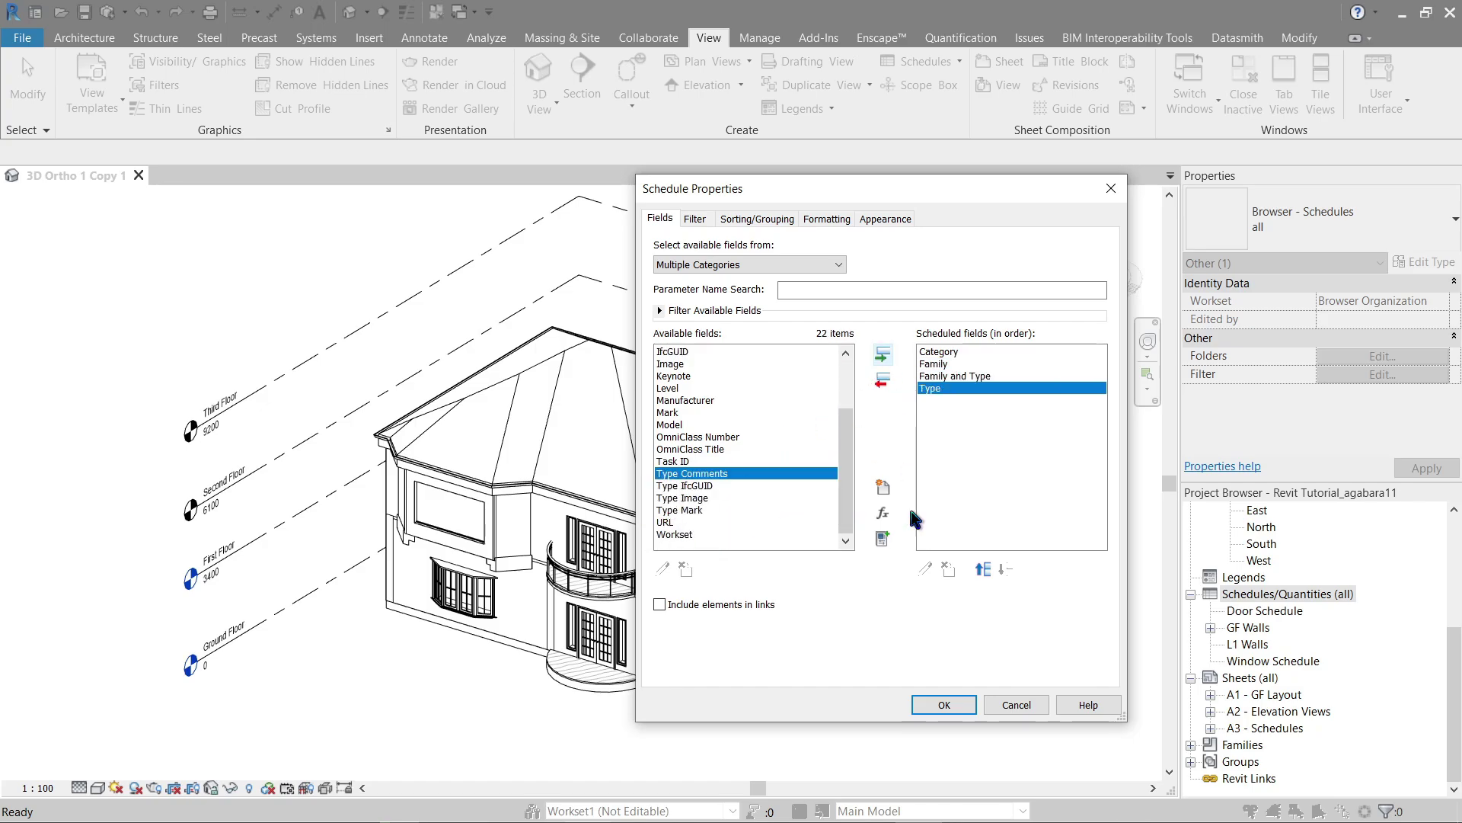
left_click(943, 704)
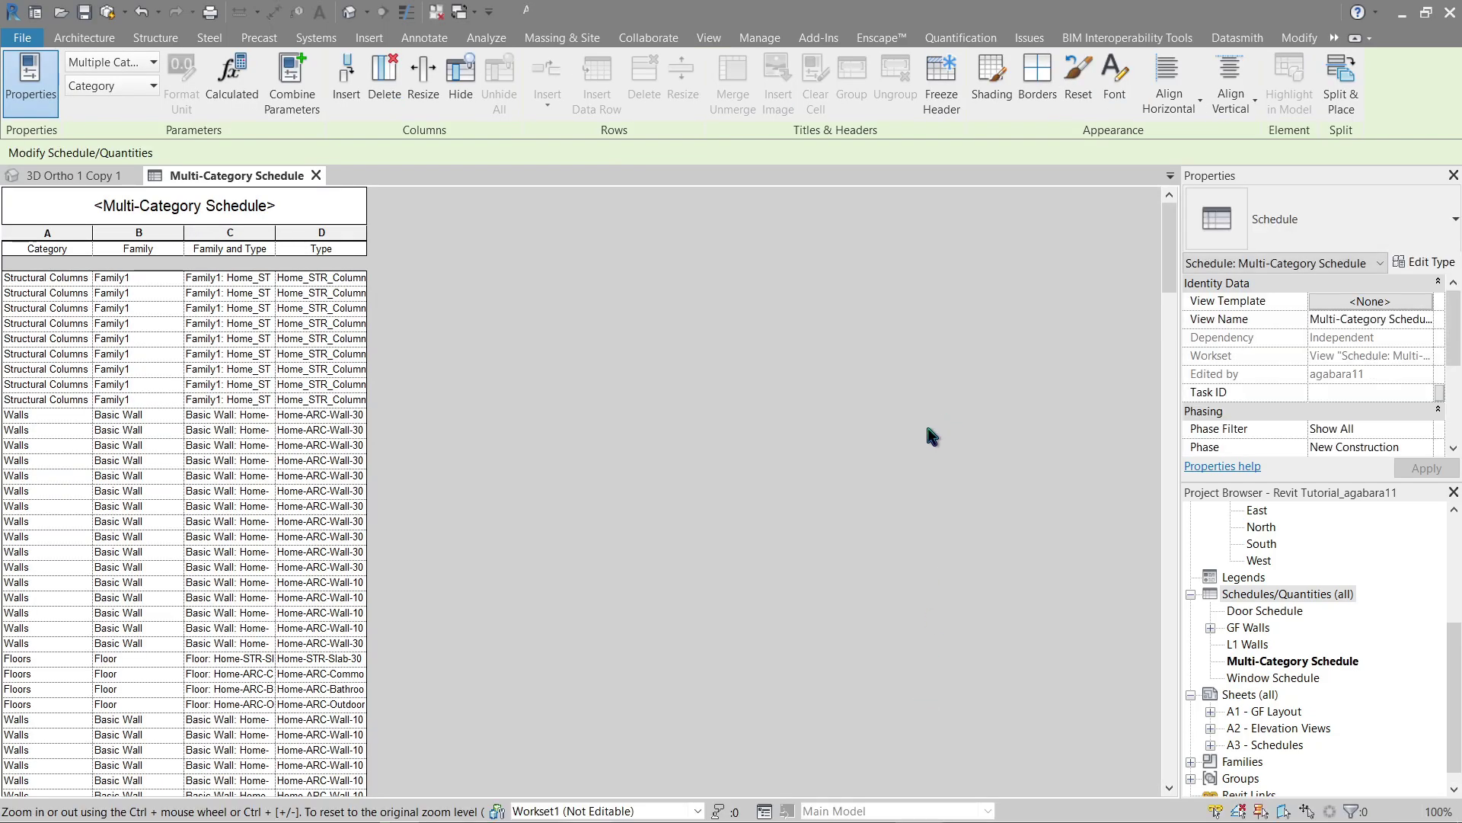
Widen the Type, Family and Type, Family, and Category columns so values are readable
left_click_drag(367, 248, 551, 247)
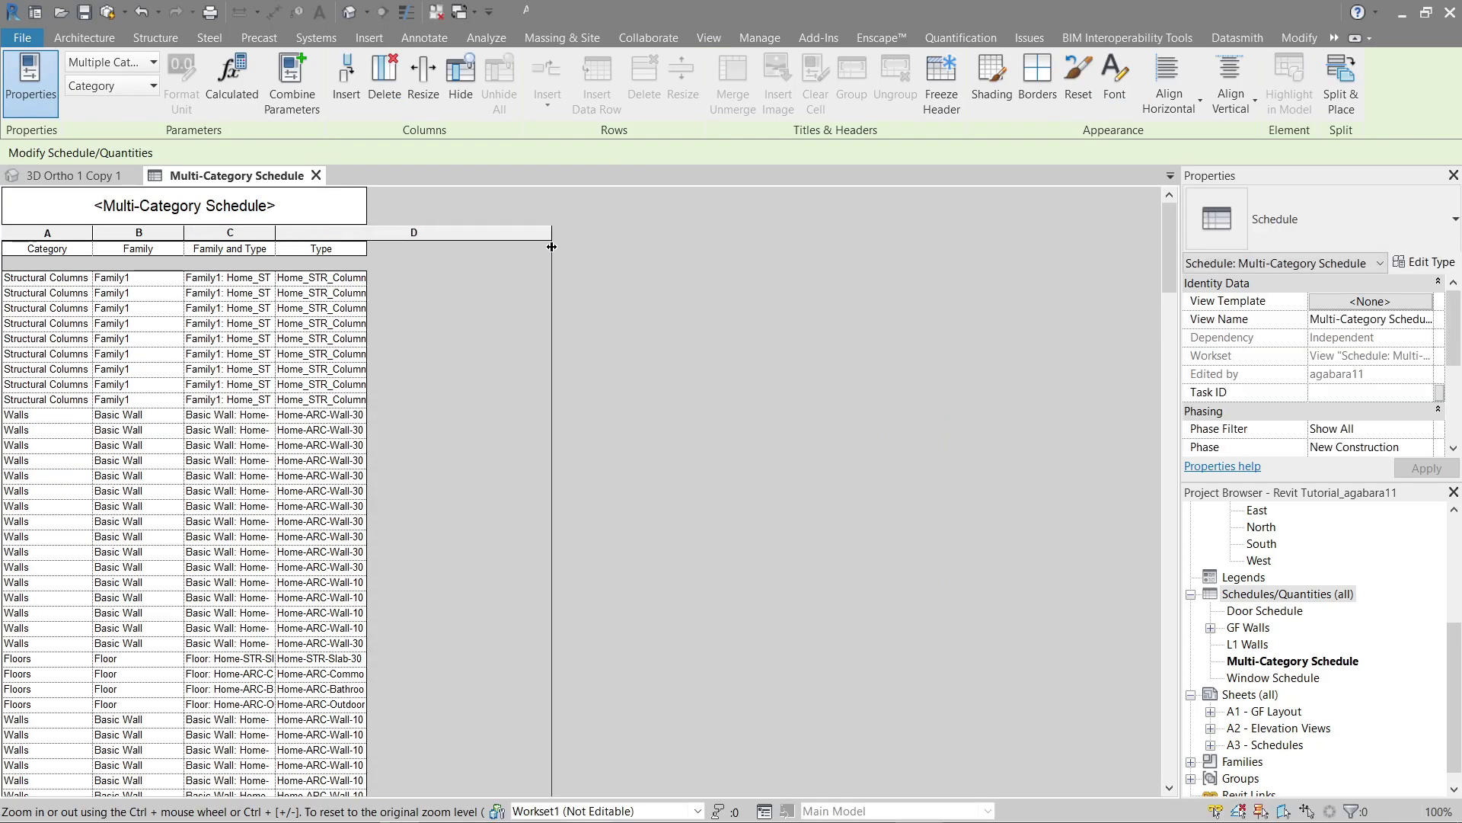
left_click_drag(276, 252, 394, 251)
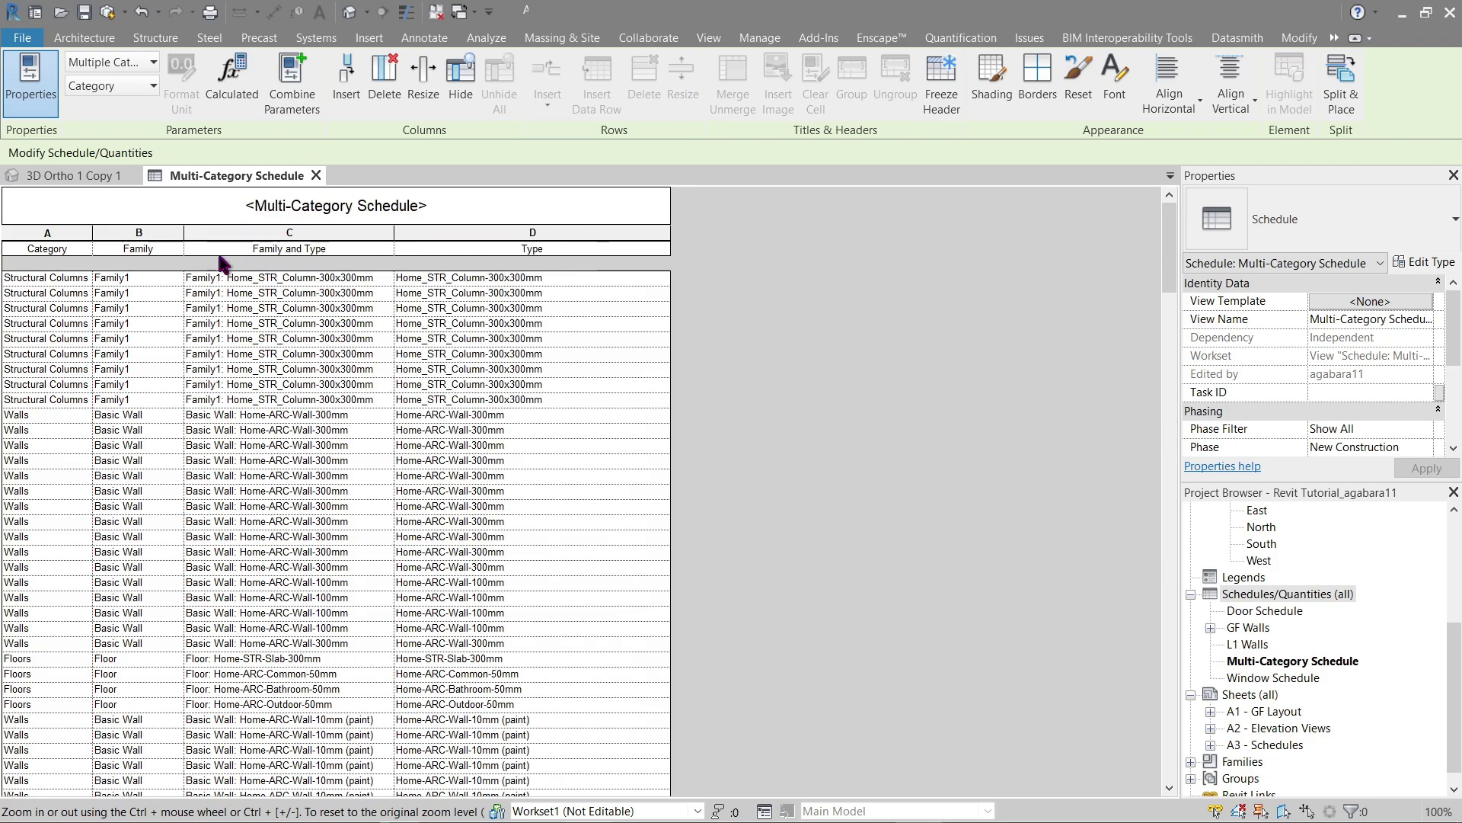
left_click_drag(183, 251, 270, 252)
left_click_drag(93, 252, 174, 252)
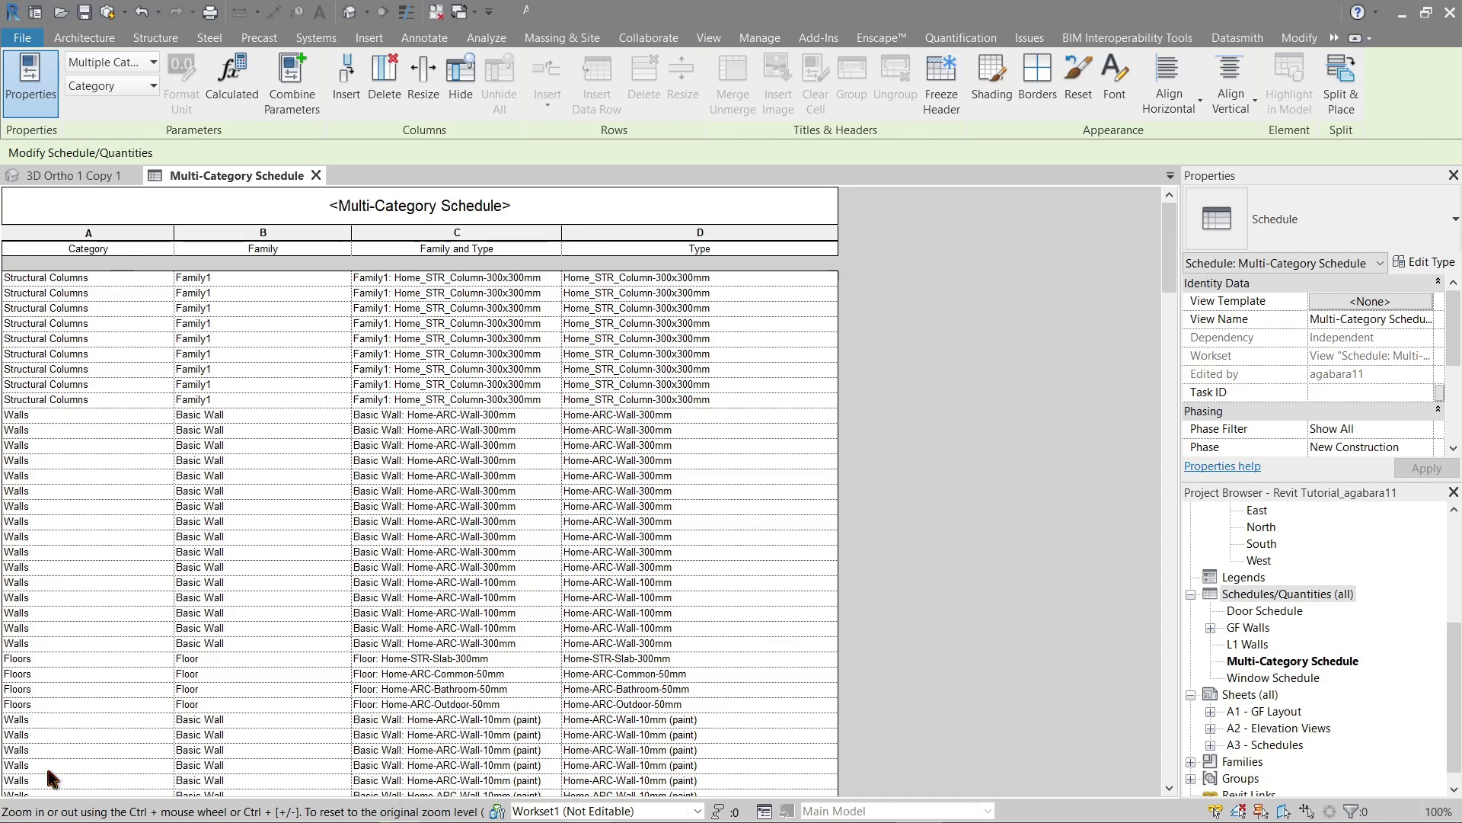
left_click(76, 235)
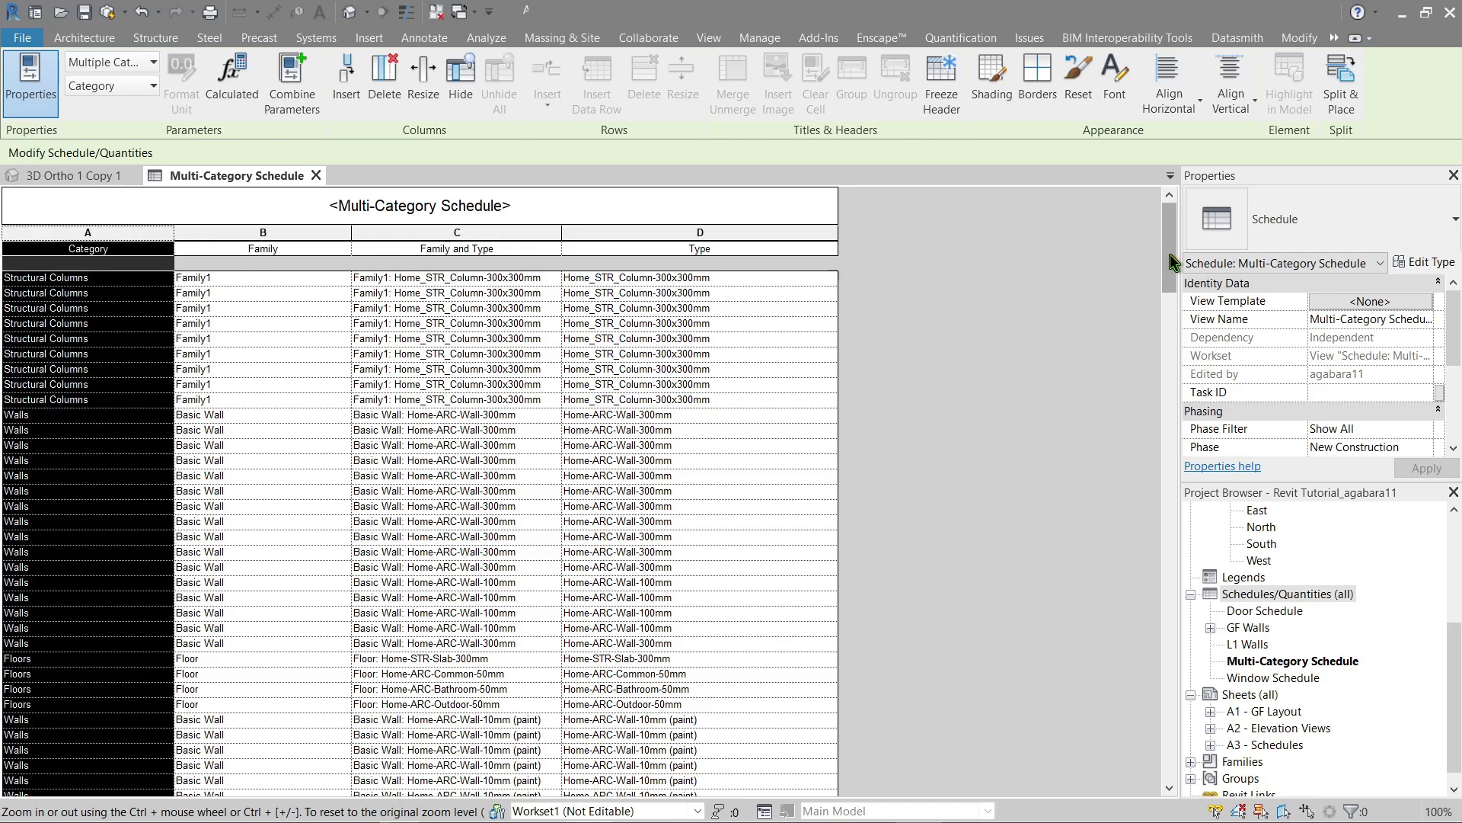
Sort the schedule rows by Category through the Sorting/Grouping settings
left_click_drag(1169, 259, 1164, 486)
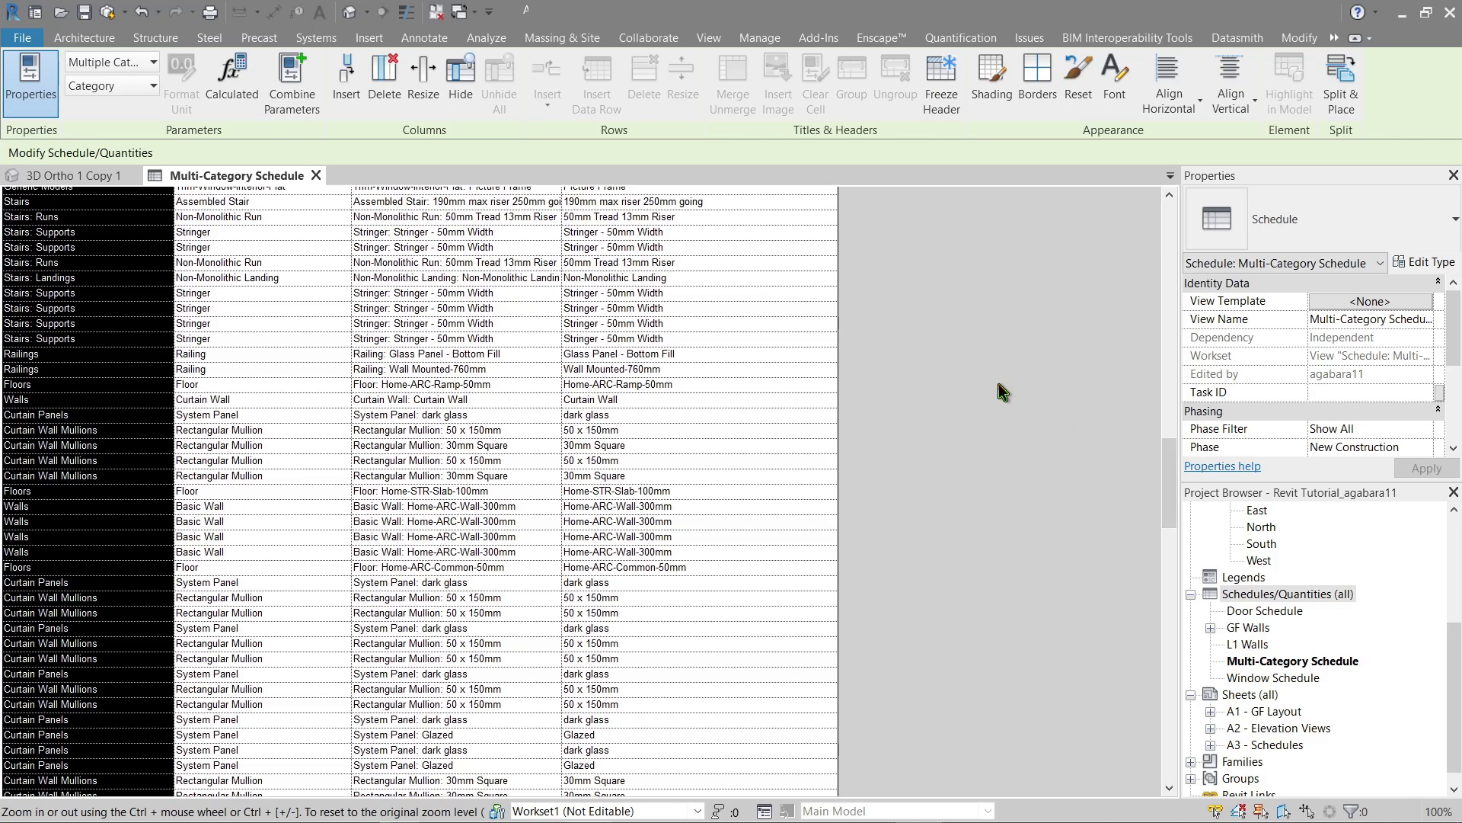
left_click_drag(1453, 335, 1453, 403)
left_click(1407, 395)
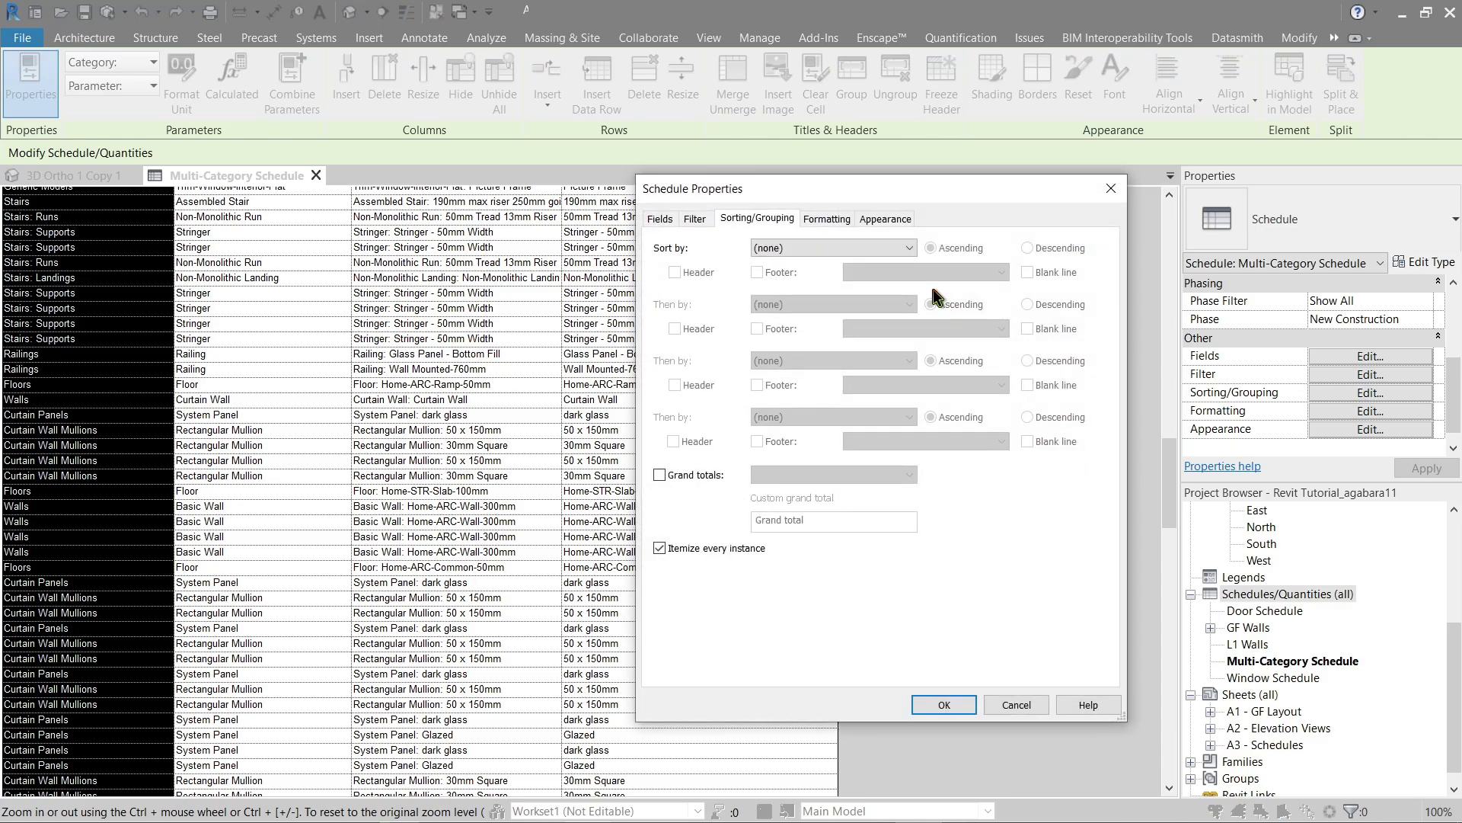
left_click(853, 248)
left_click(821, 278)
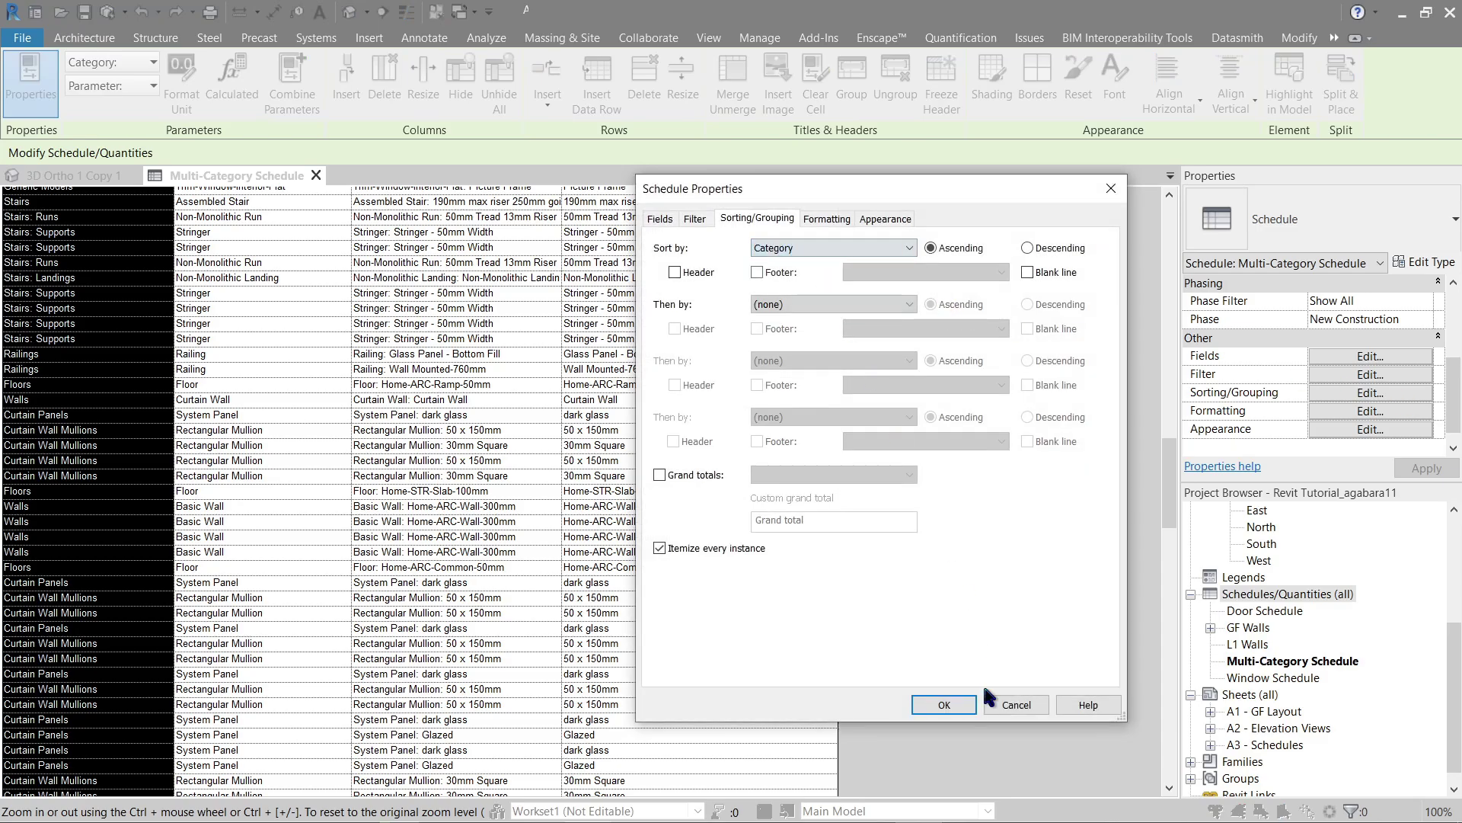
left_click(944, 705)
left_click(27, 384)
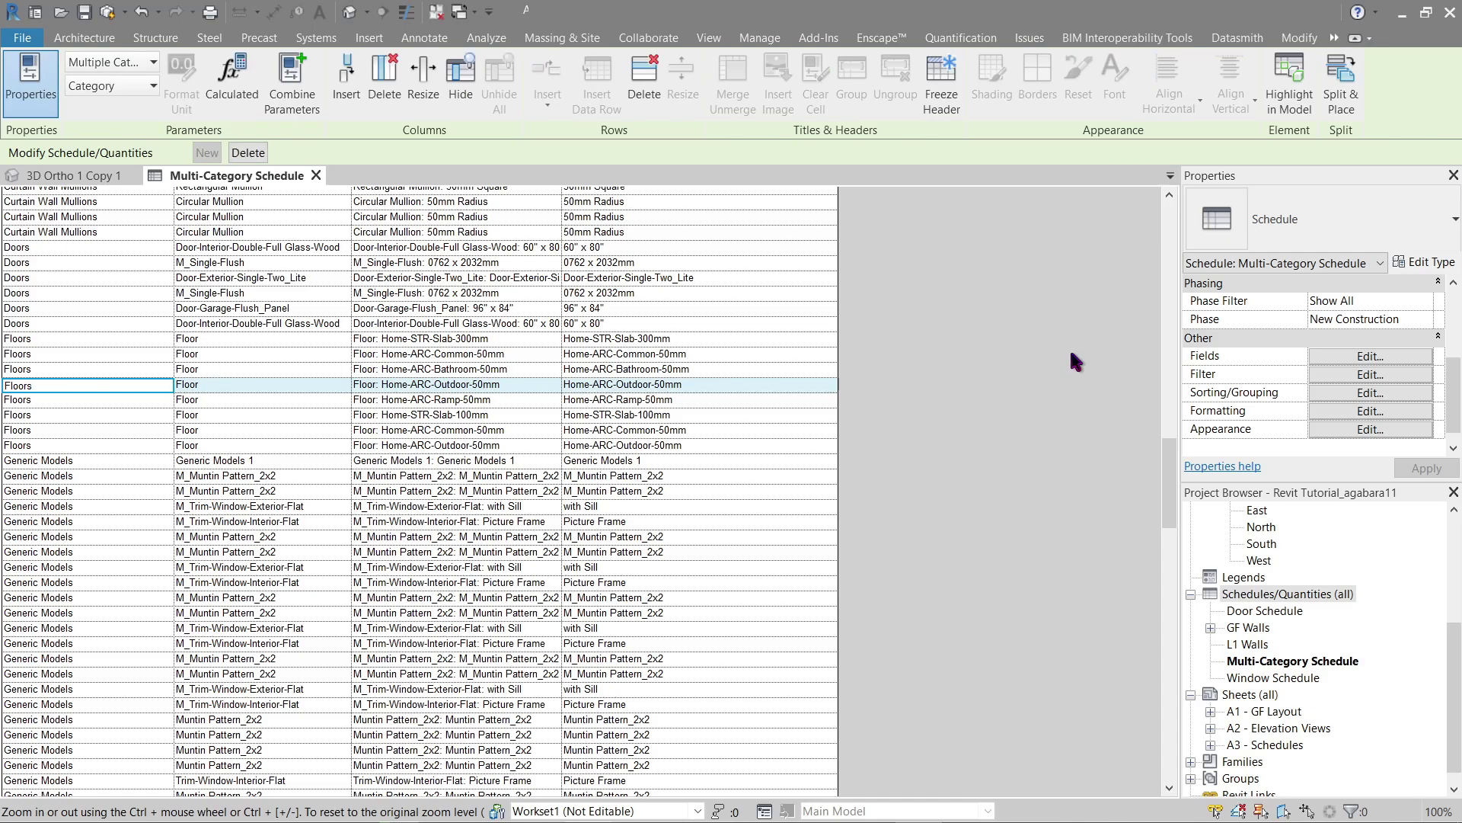
Open the schedule's Fields settings, find the Workset field, and close without changes
scroll(816, 411, "up", 5)
scroll(817, 412, "up", 15)
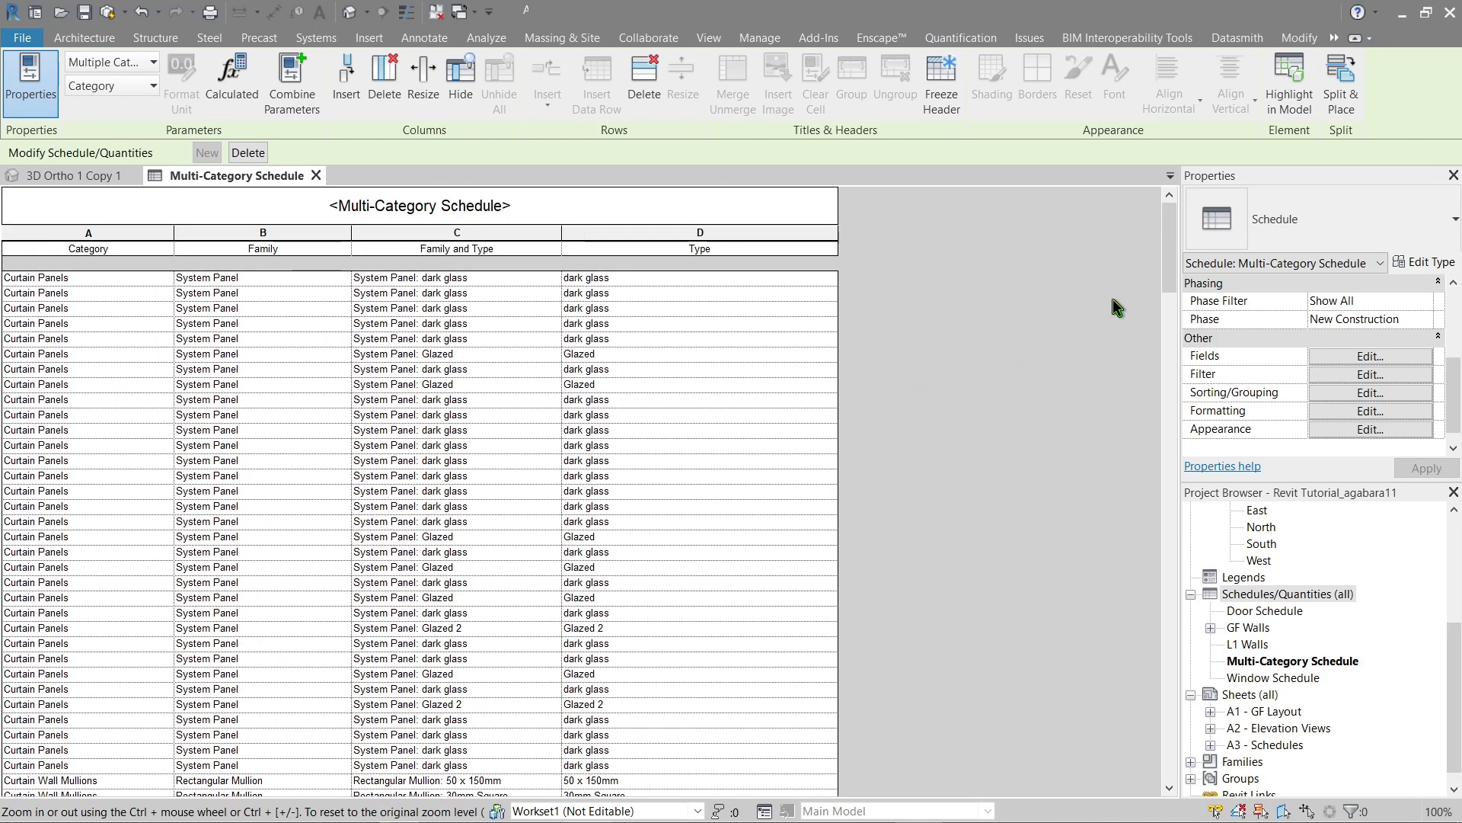
left_click(1361, 358)
scroll(746, 457, "down", 2)
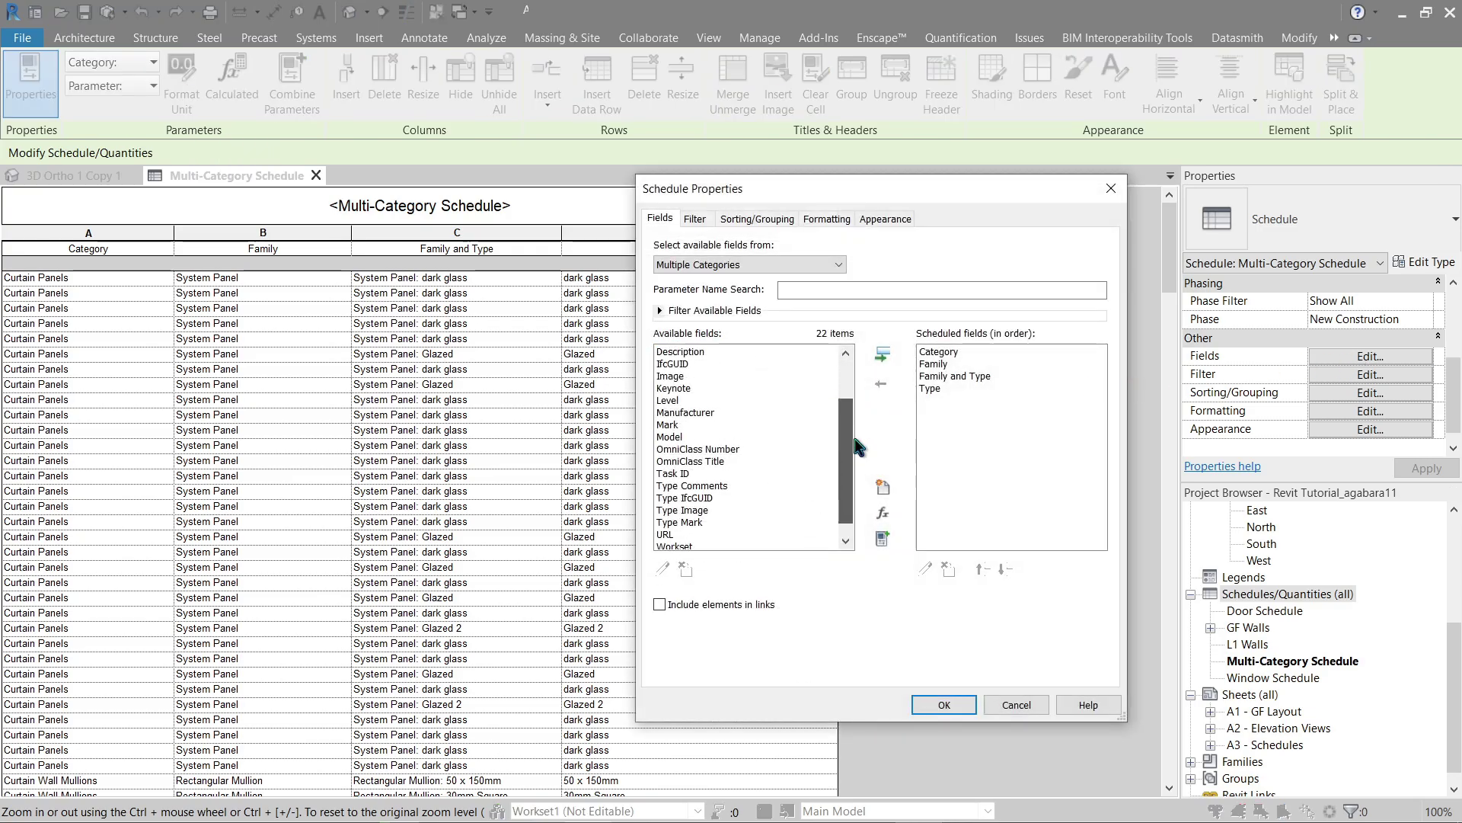
left_click(675, 534)
left_click(937, 705)
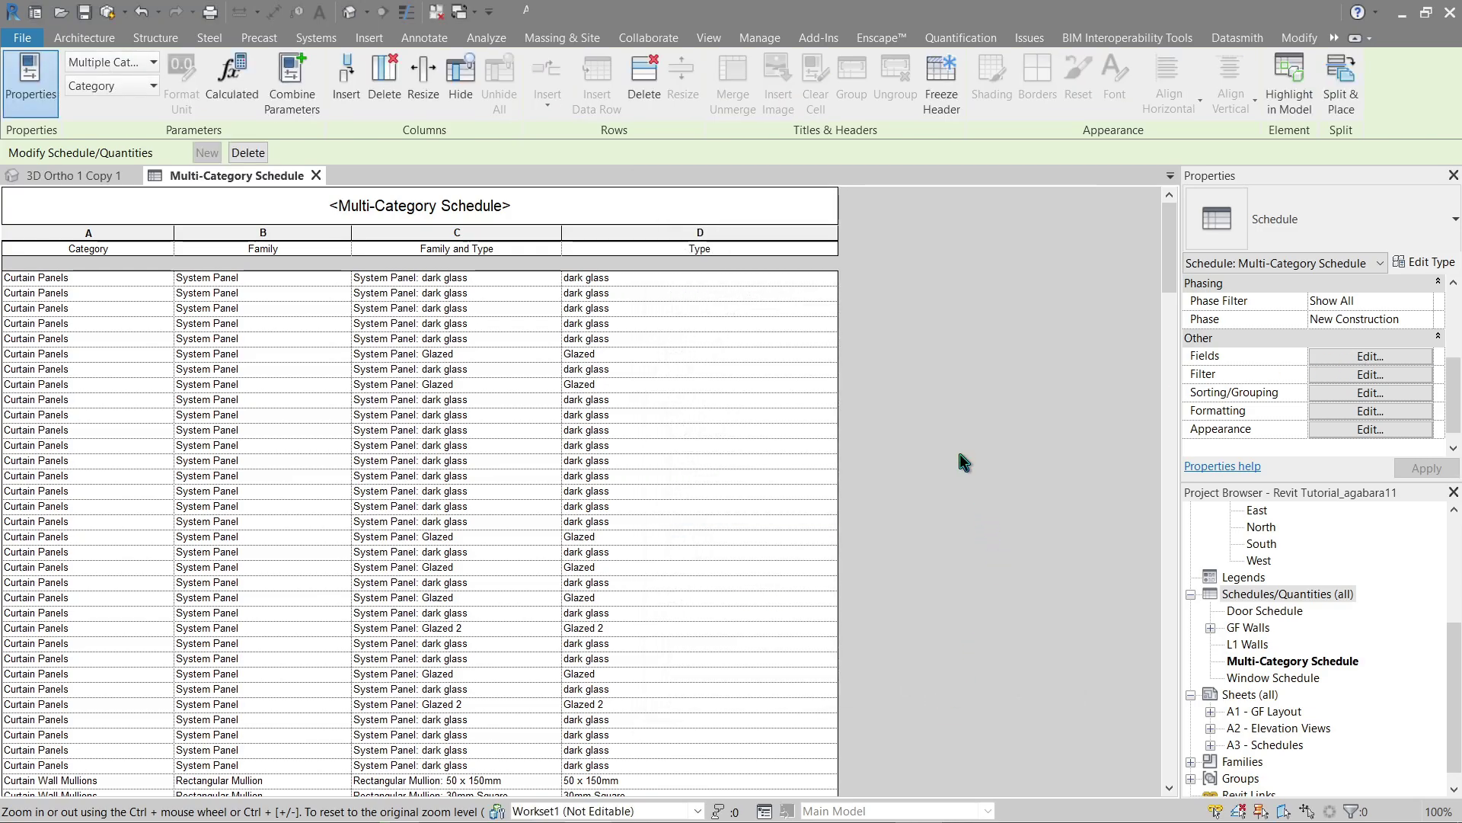
Add the Workset field to the schedule and narrow the Type column
left_click(1370, 355)
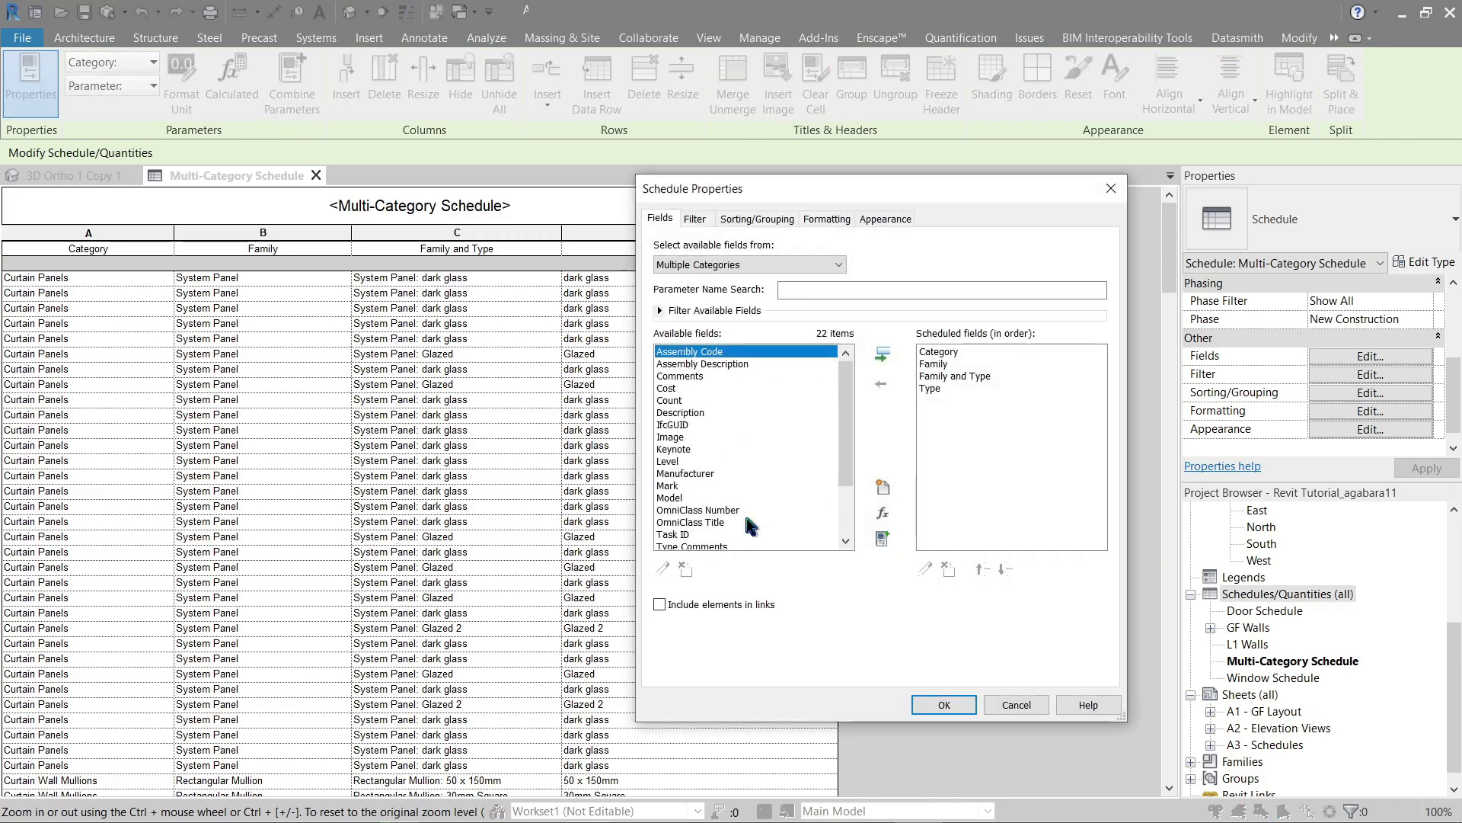
left_click(685, 534)
scroll(847, 449, "down", 3)
left_click(686, 533)
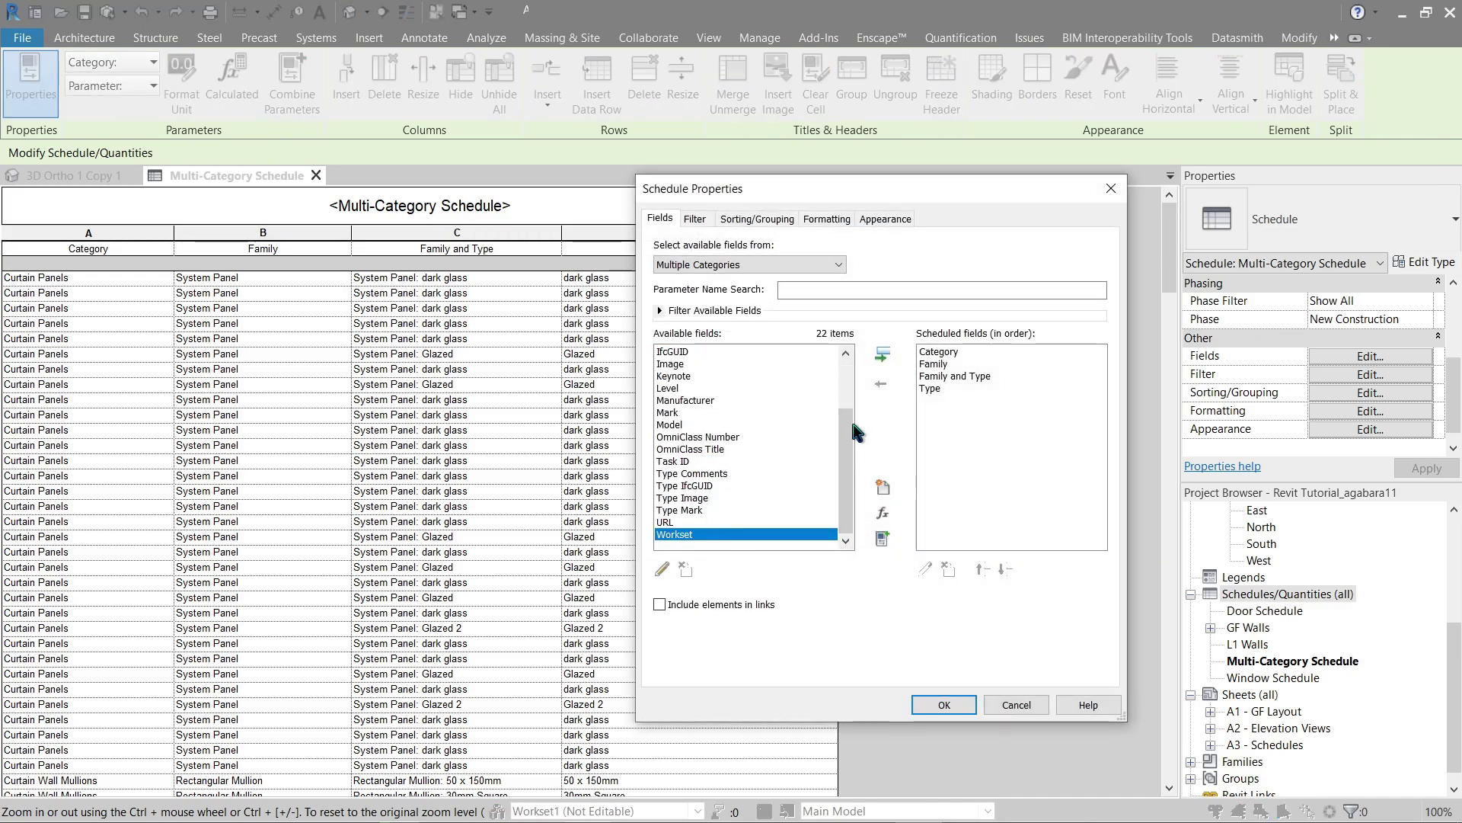
left_click(882, 354)
left_click(945, 705)
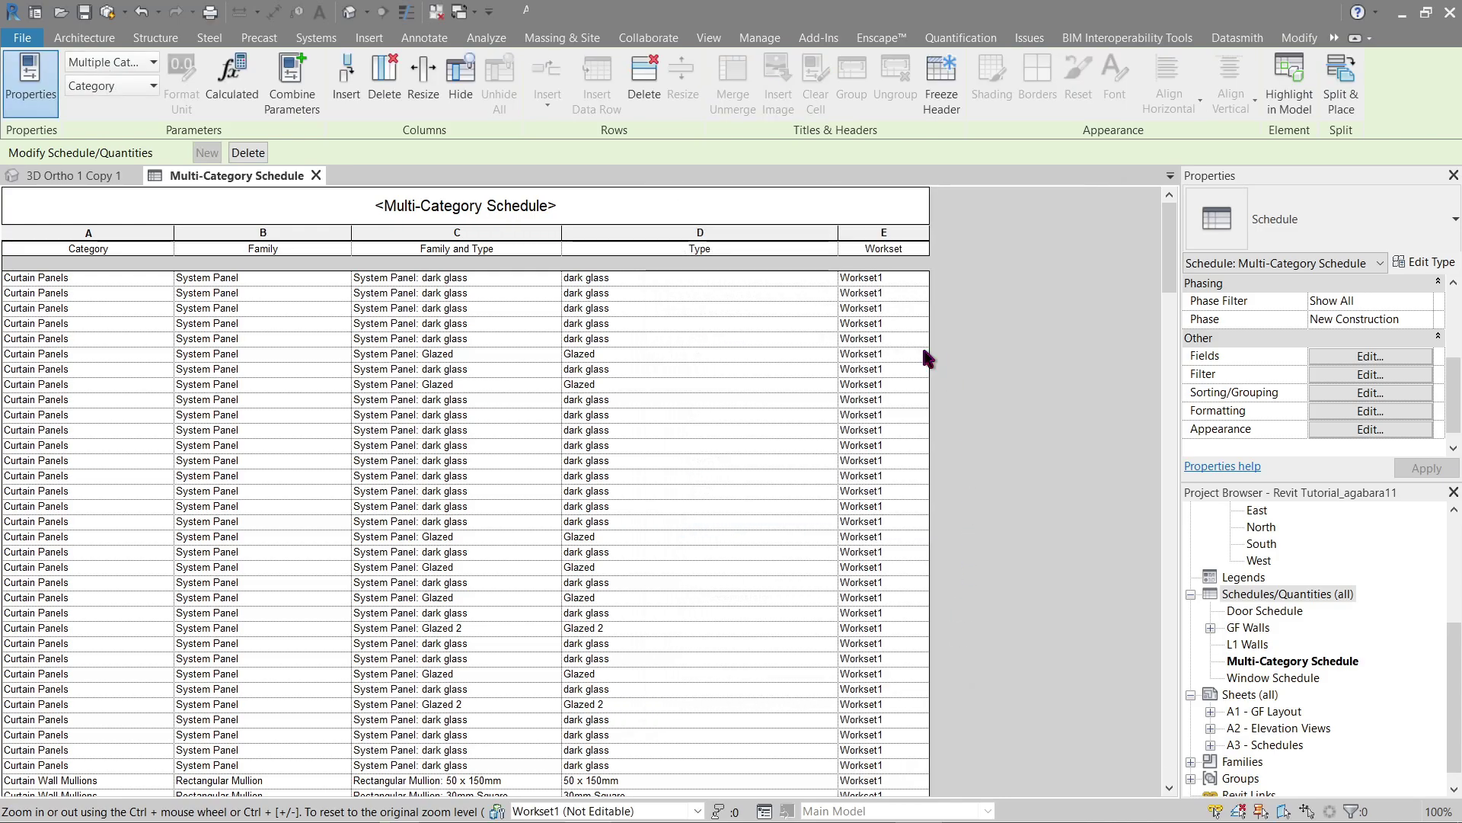
left_click_drag(837, 235, 723, 243)
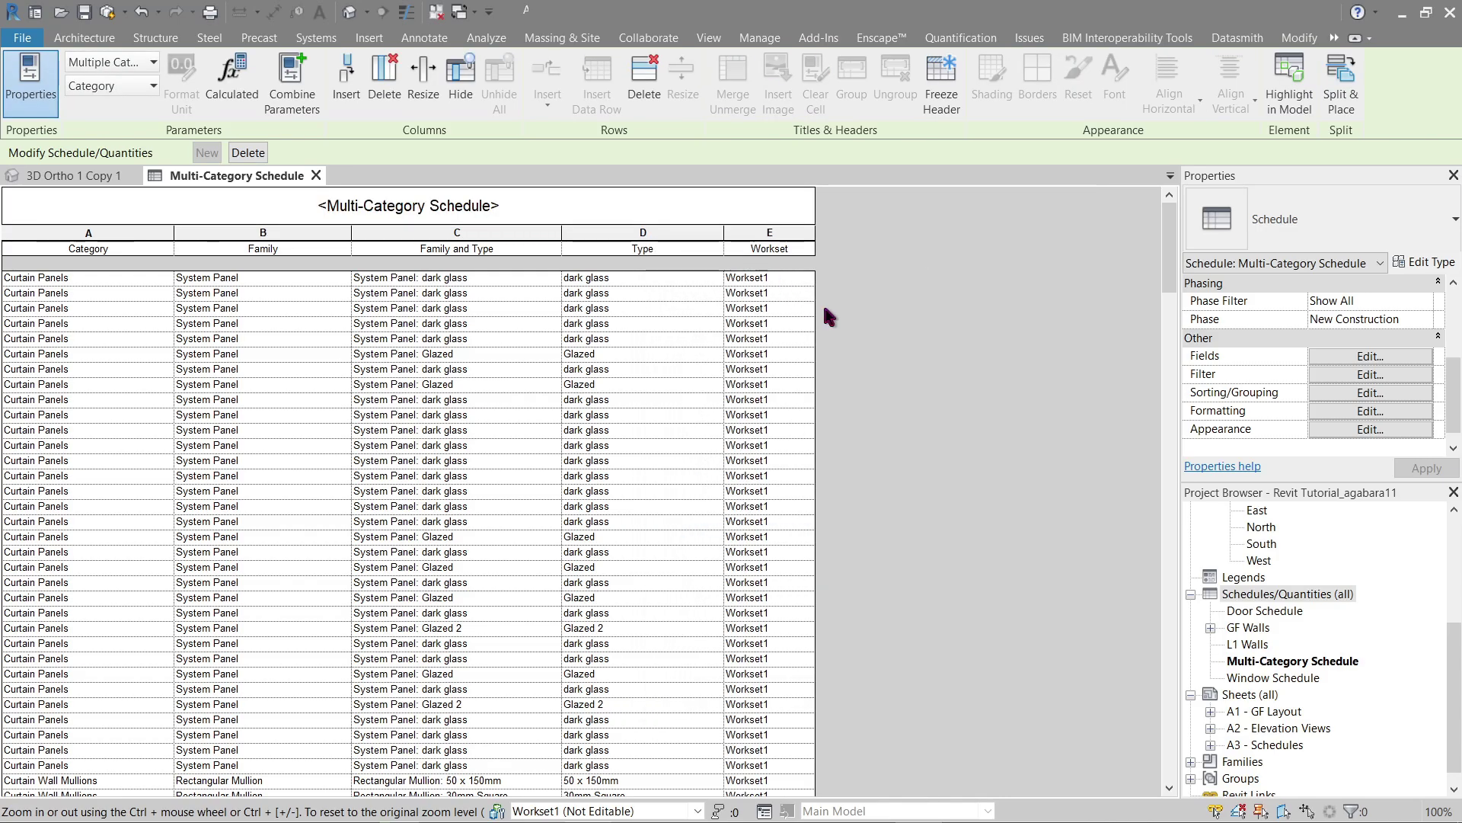
mouse_move(1169, 251)
left_mouse_down()
mouse_move(1178, 405)
mouse_move(1139, 800)
mouse_move(1147, 252)
left_mouse_up()
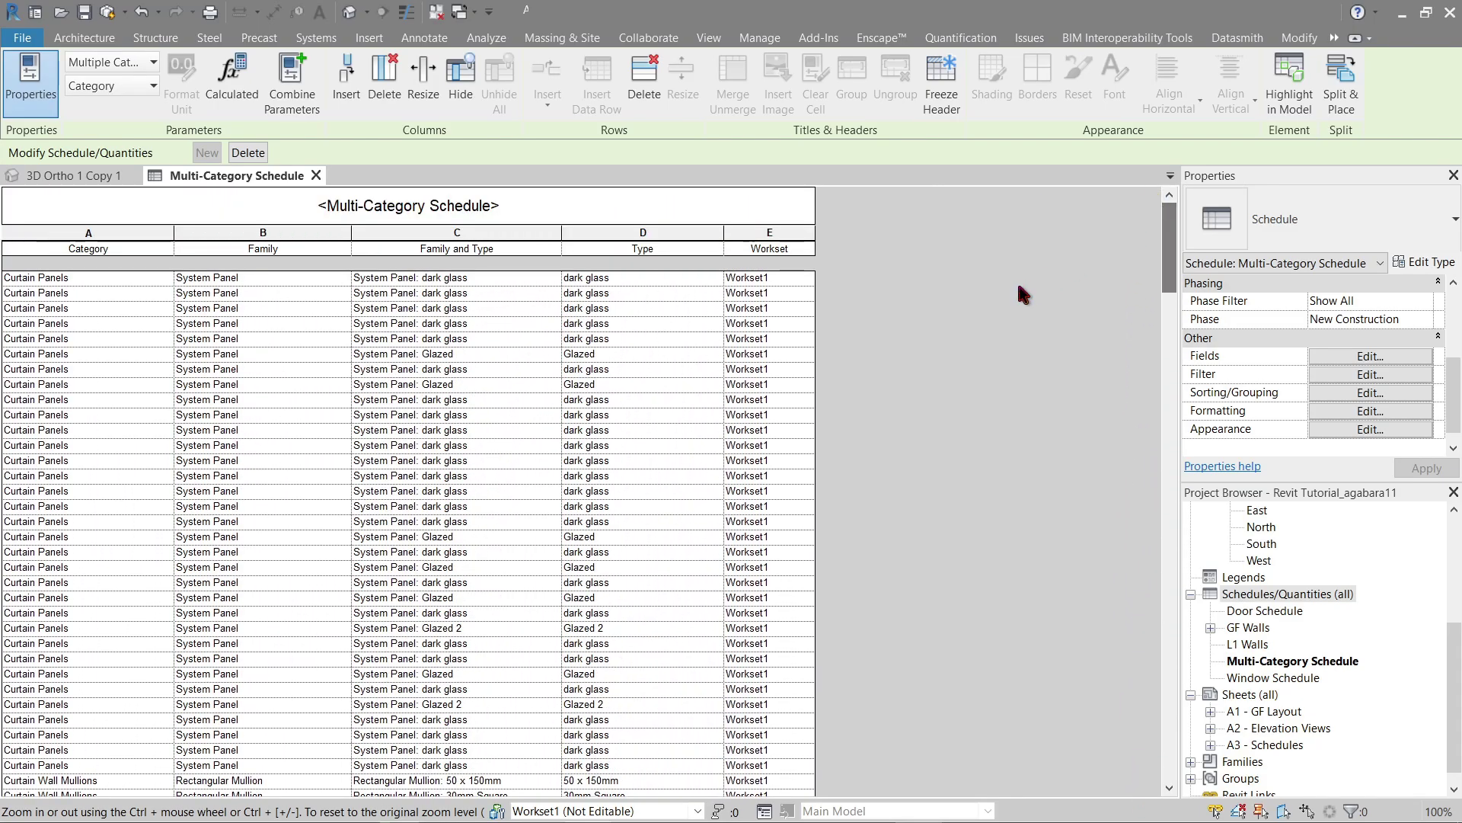
Create a new workset named 'GF Walls (Worksets)' in the Worksets dialog
left_click(497, 812)
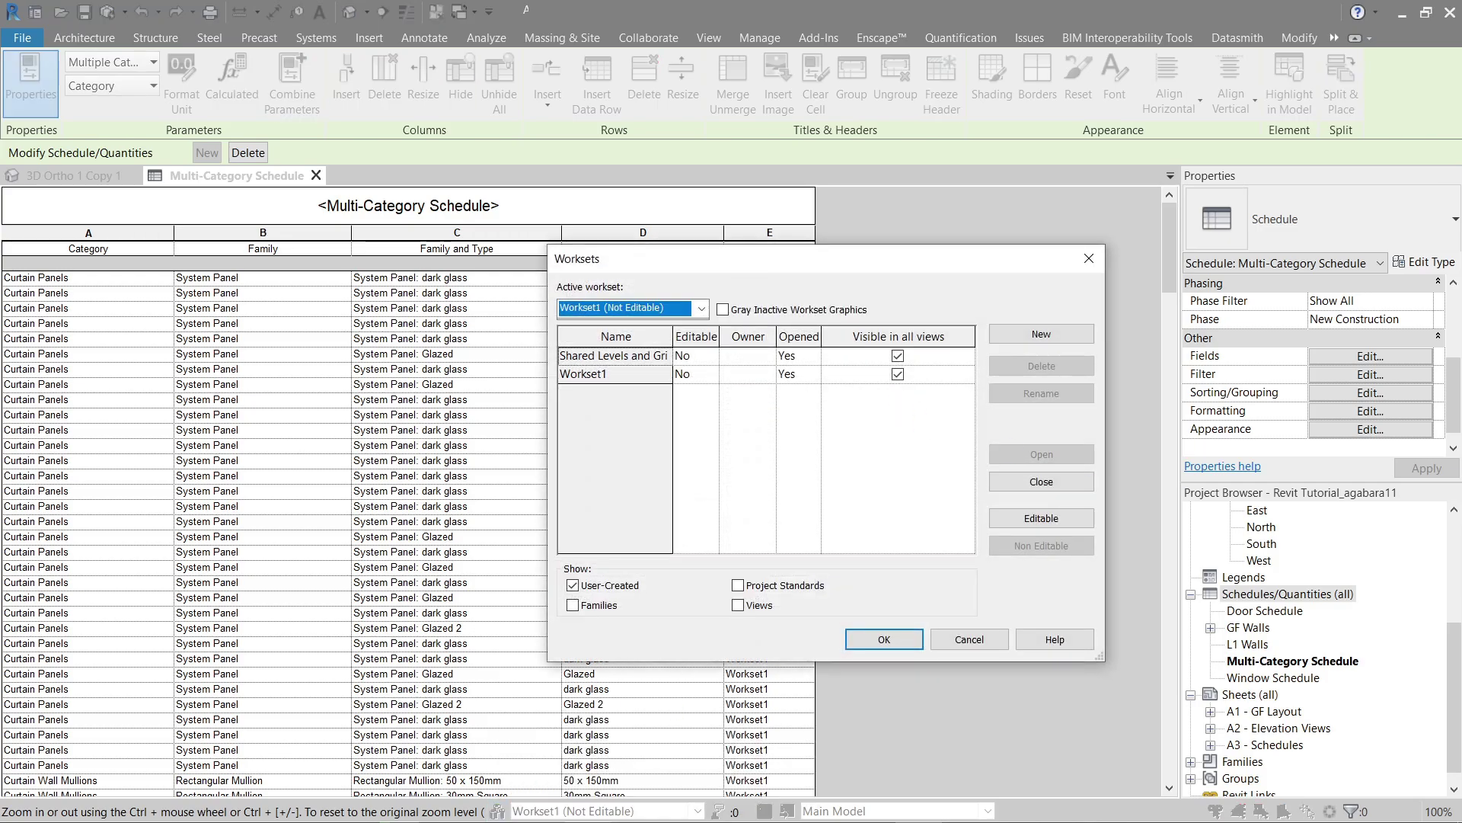
left_click(817, 492)
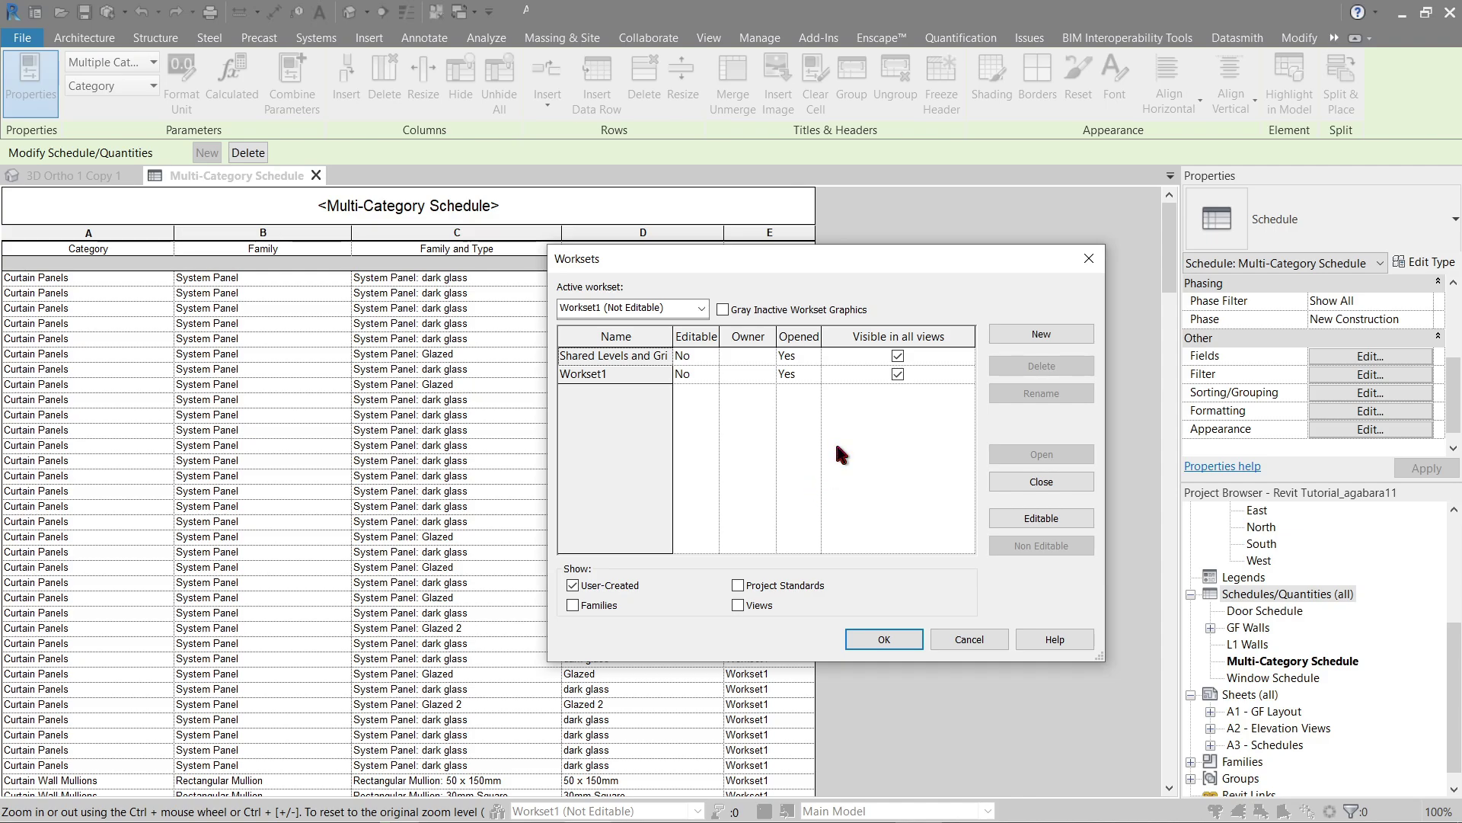
left_click(1044, 333)
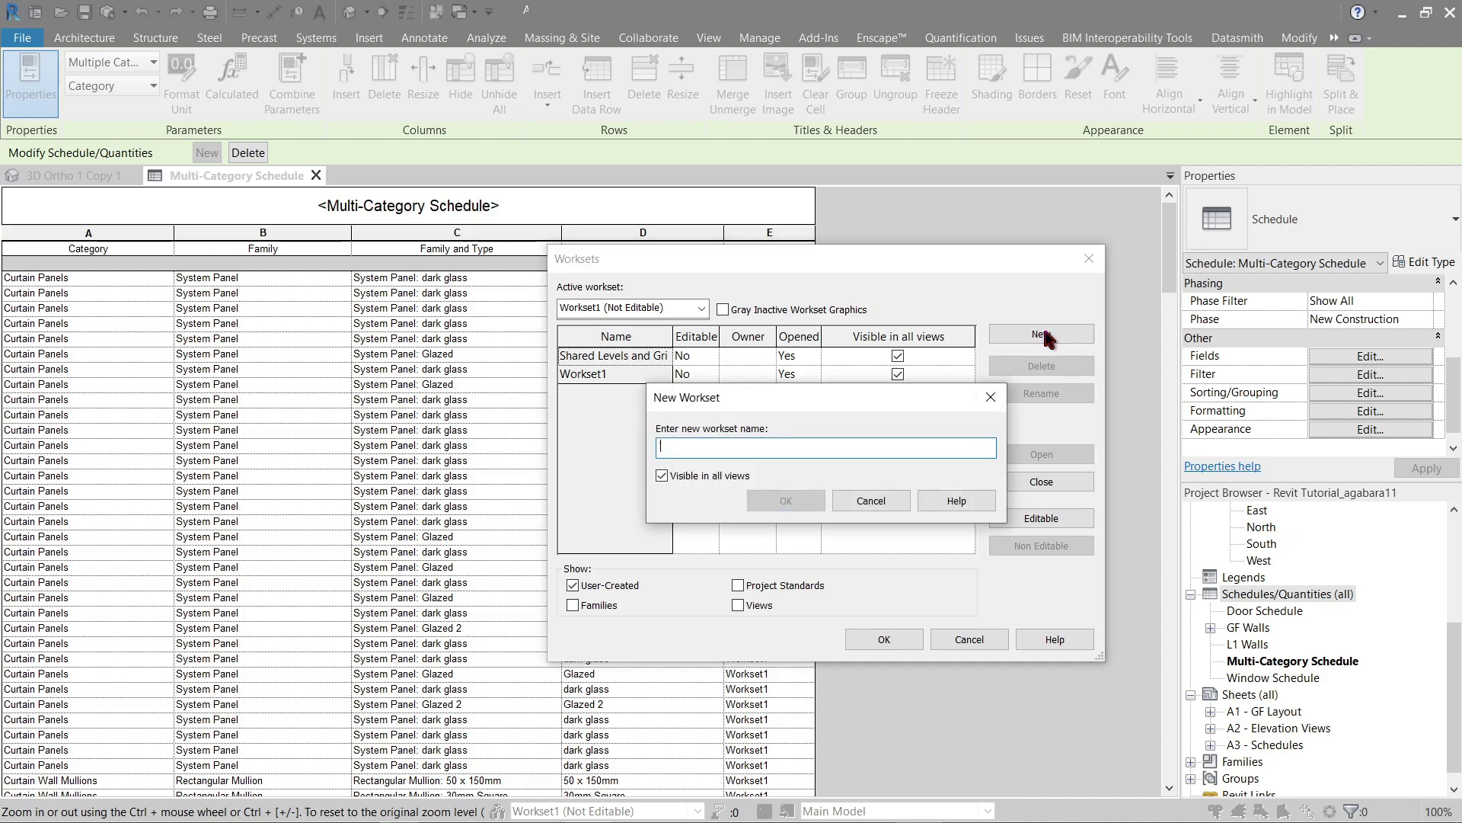
type("GF")
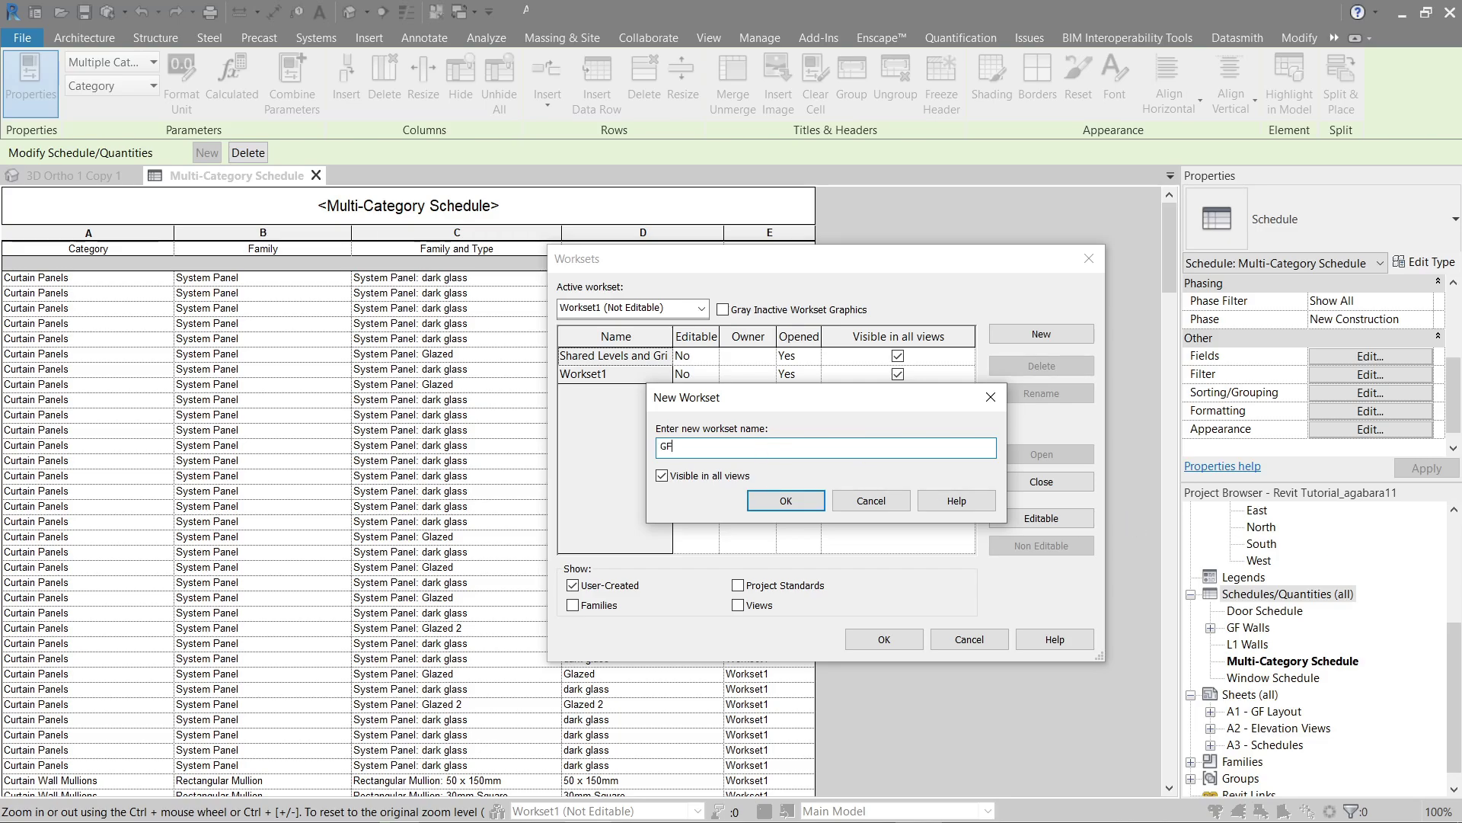
key("Return")
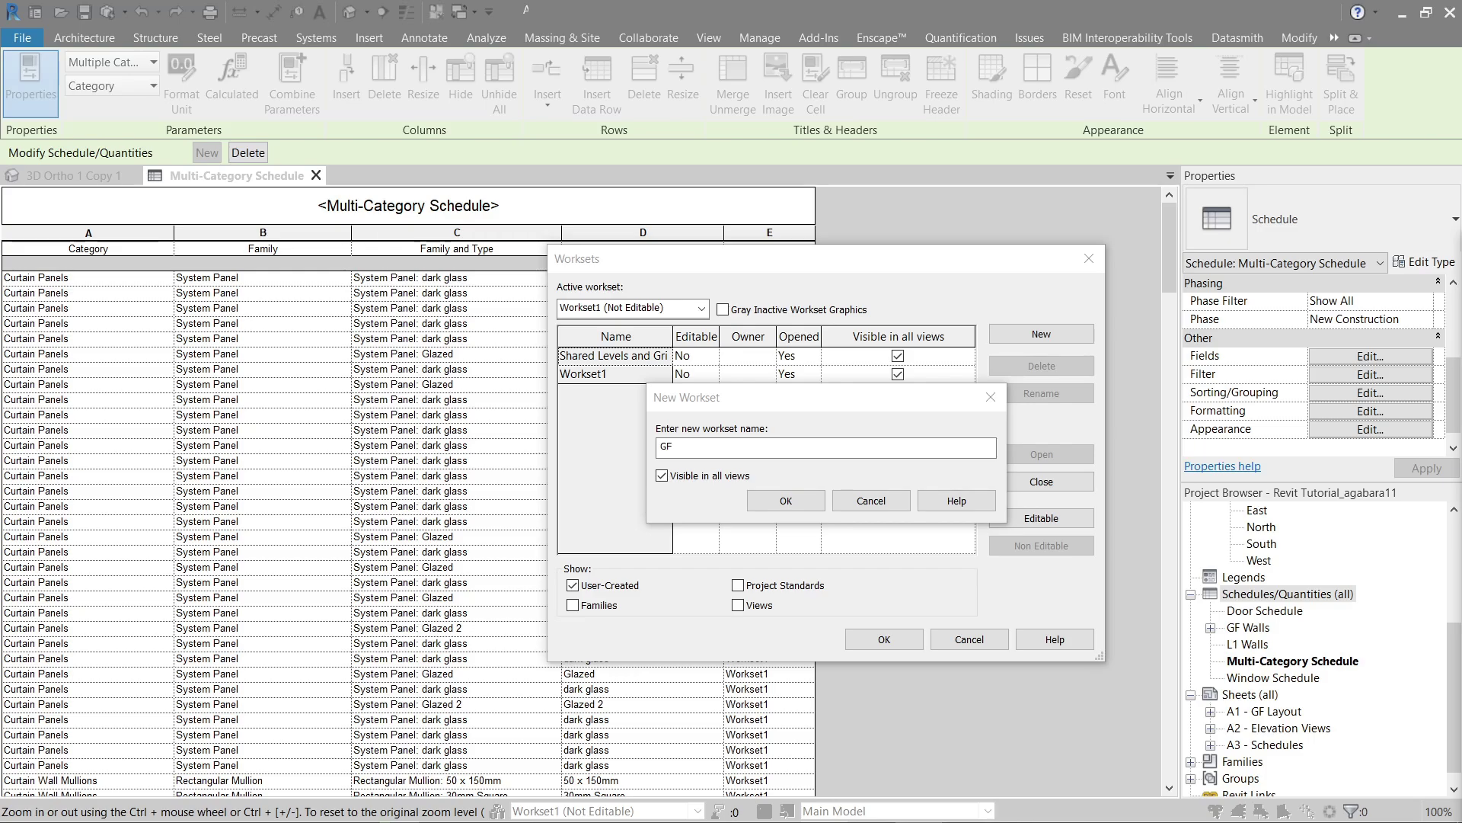
left_click(835, 451)
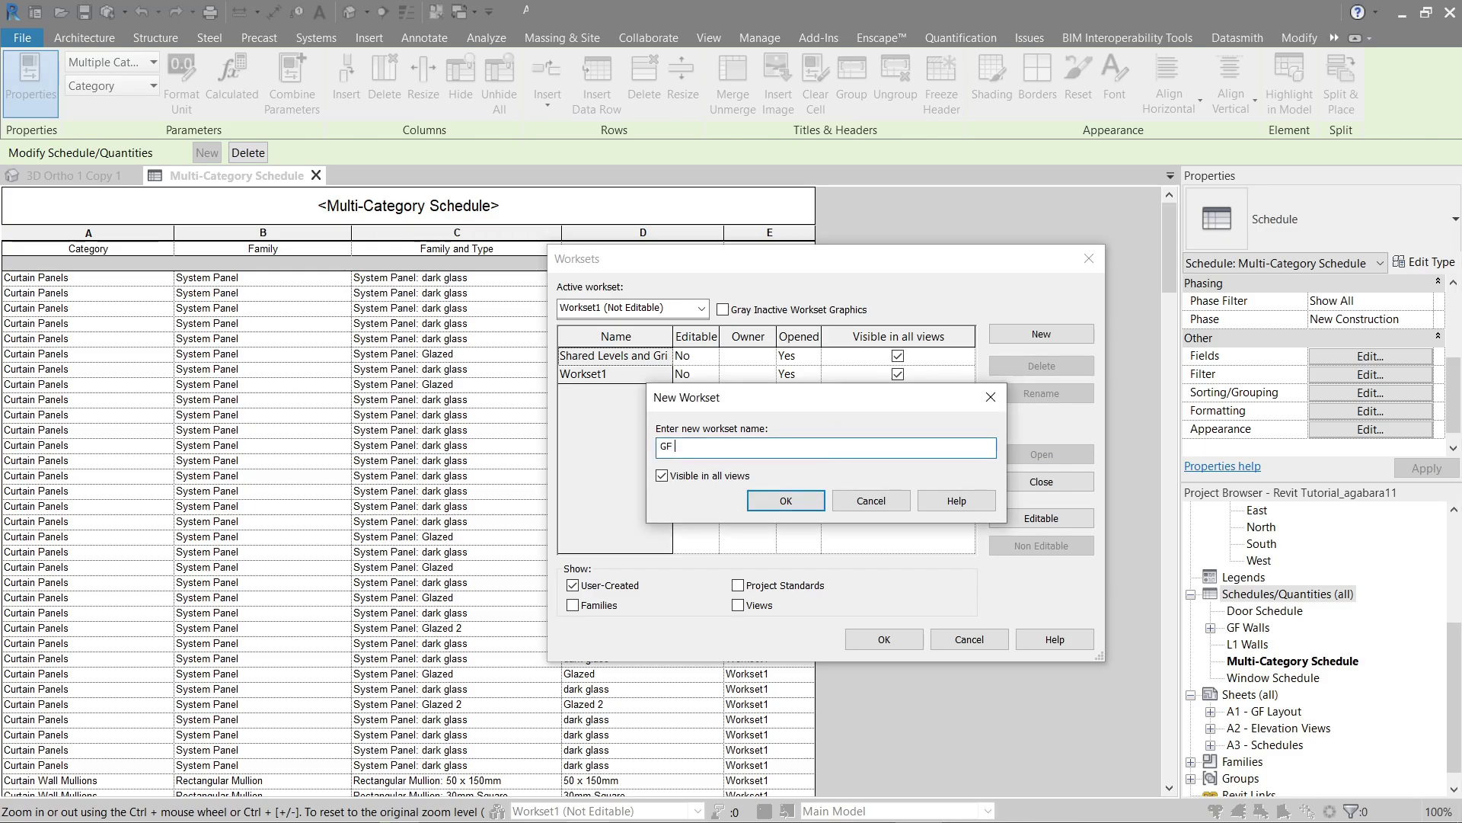
type("Walls (Worksets")
left_click(786, 501)
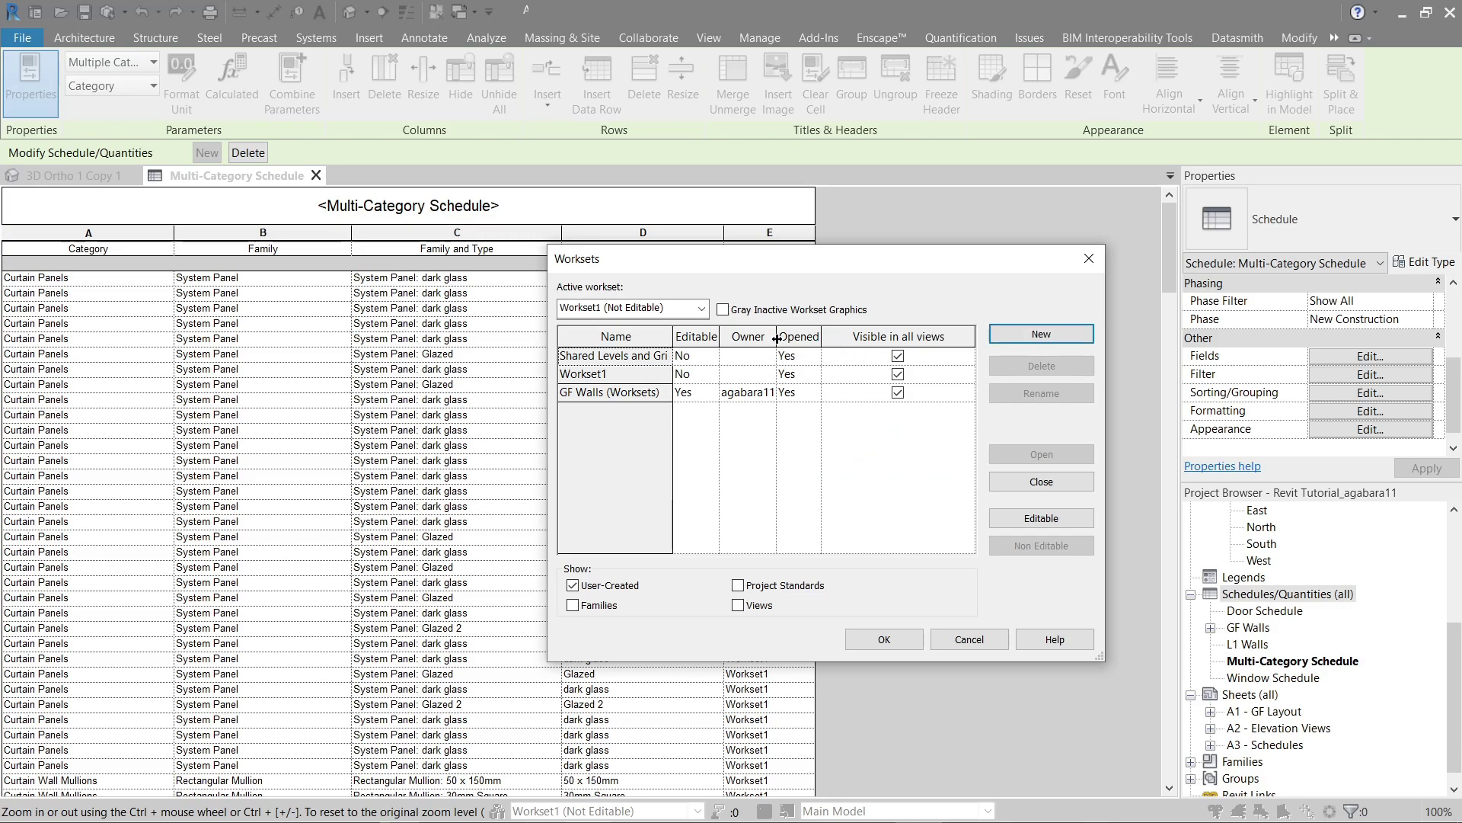
left_click_drag(777, 338, 647, 335)
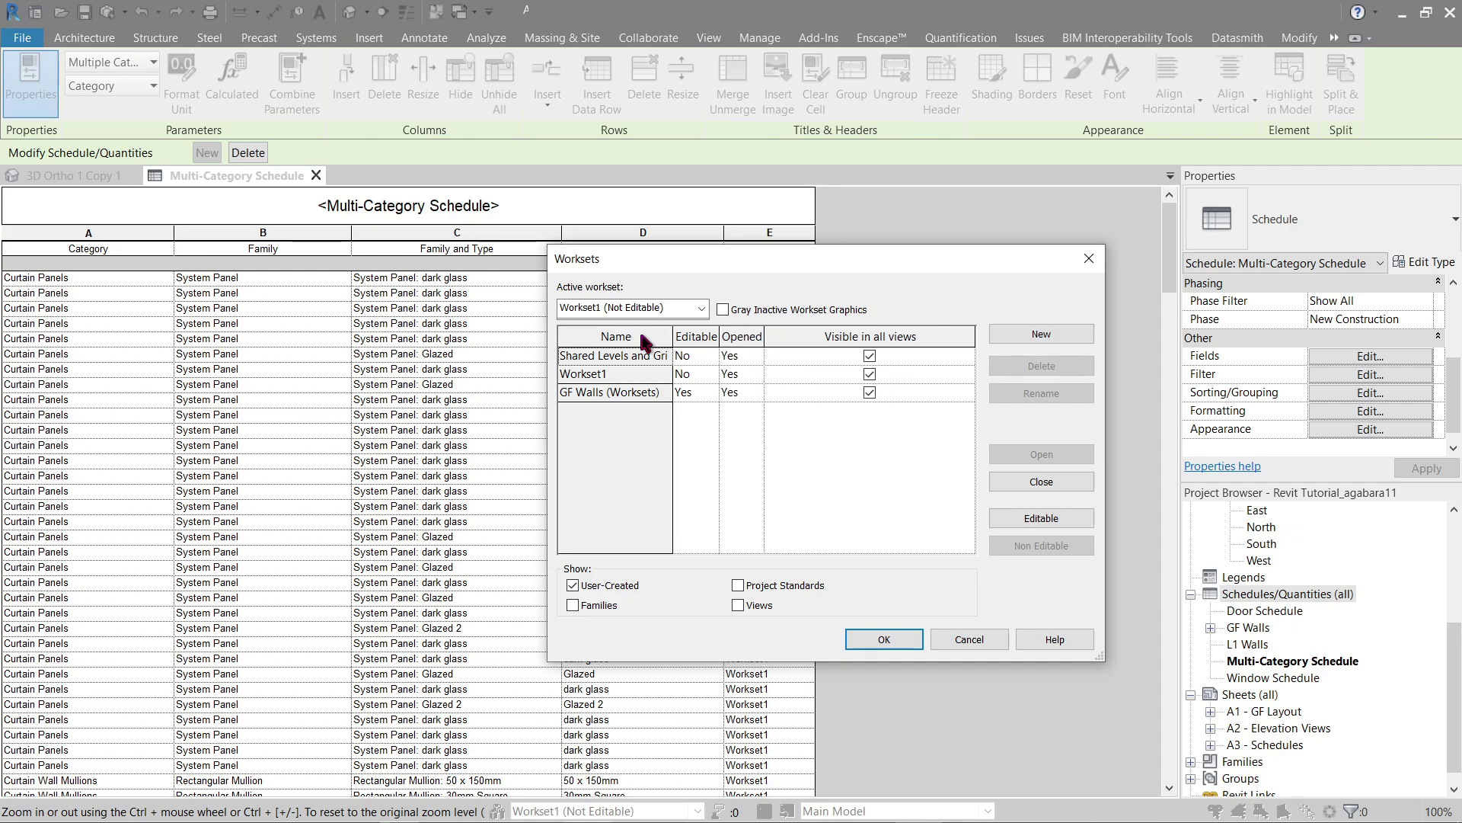
Create workset 'L1 Walls (Worksets)', close the dialog, and decline making it active
left_click(1040, 335)
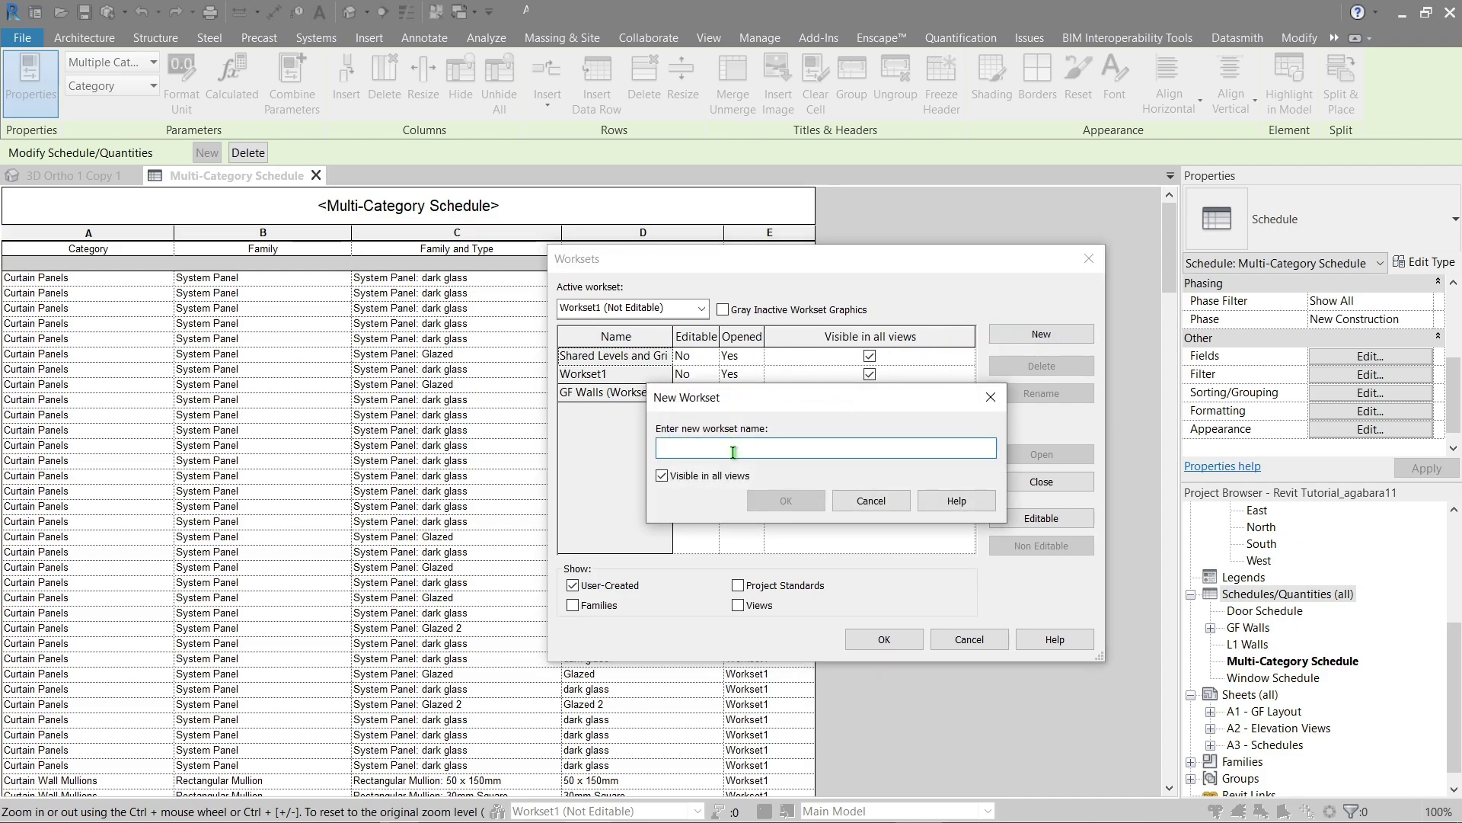
left_click_drag(758, 399, 734, 447)
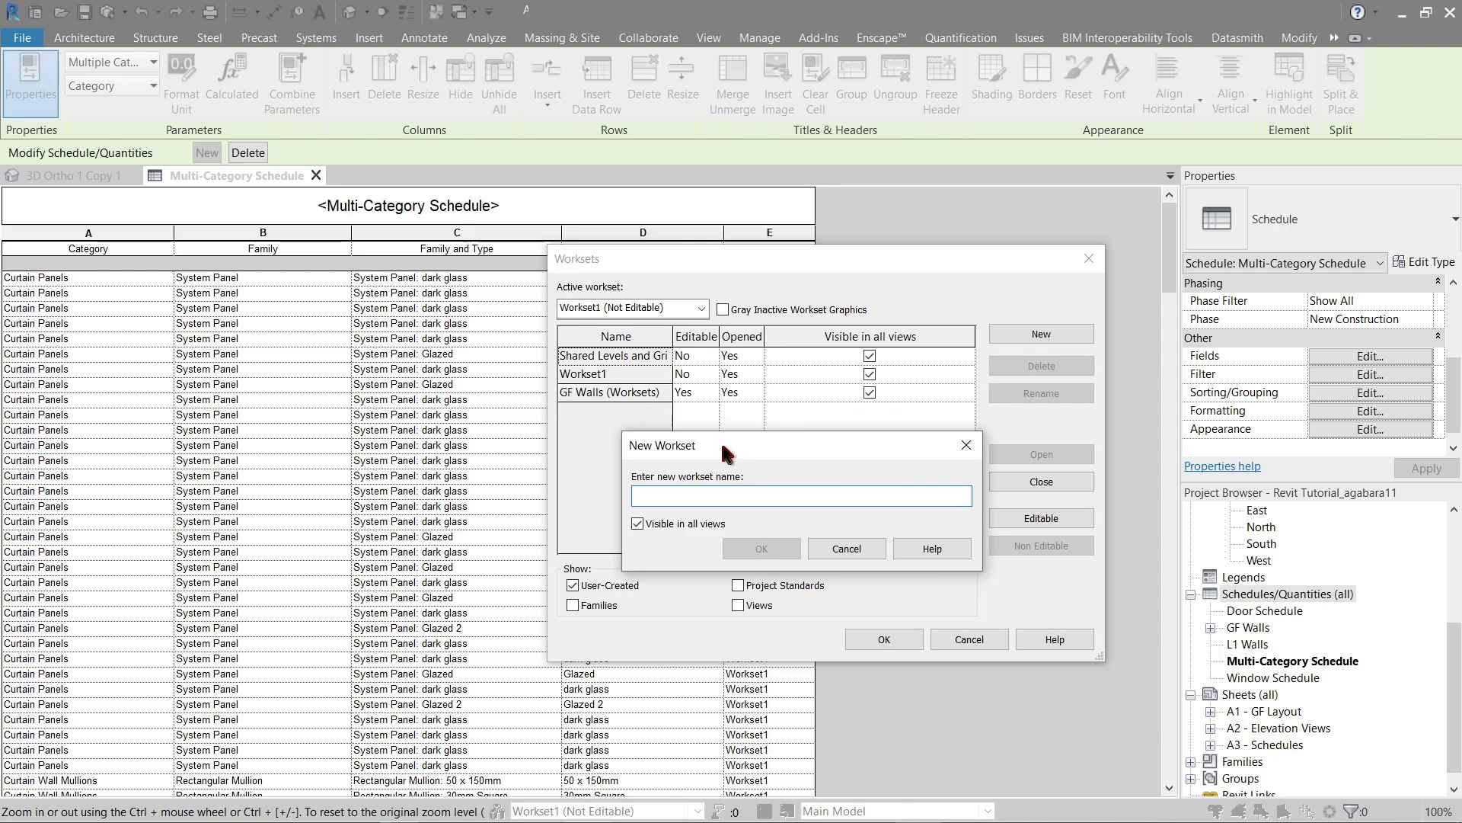
type("L1")
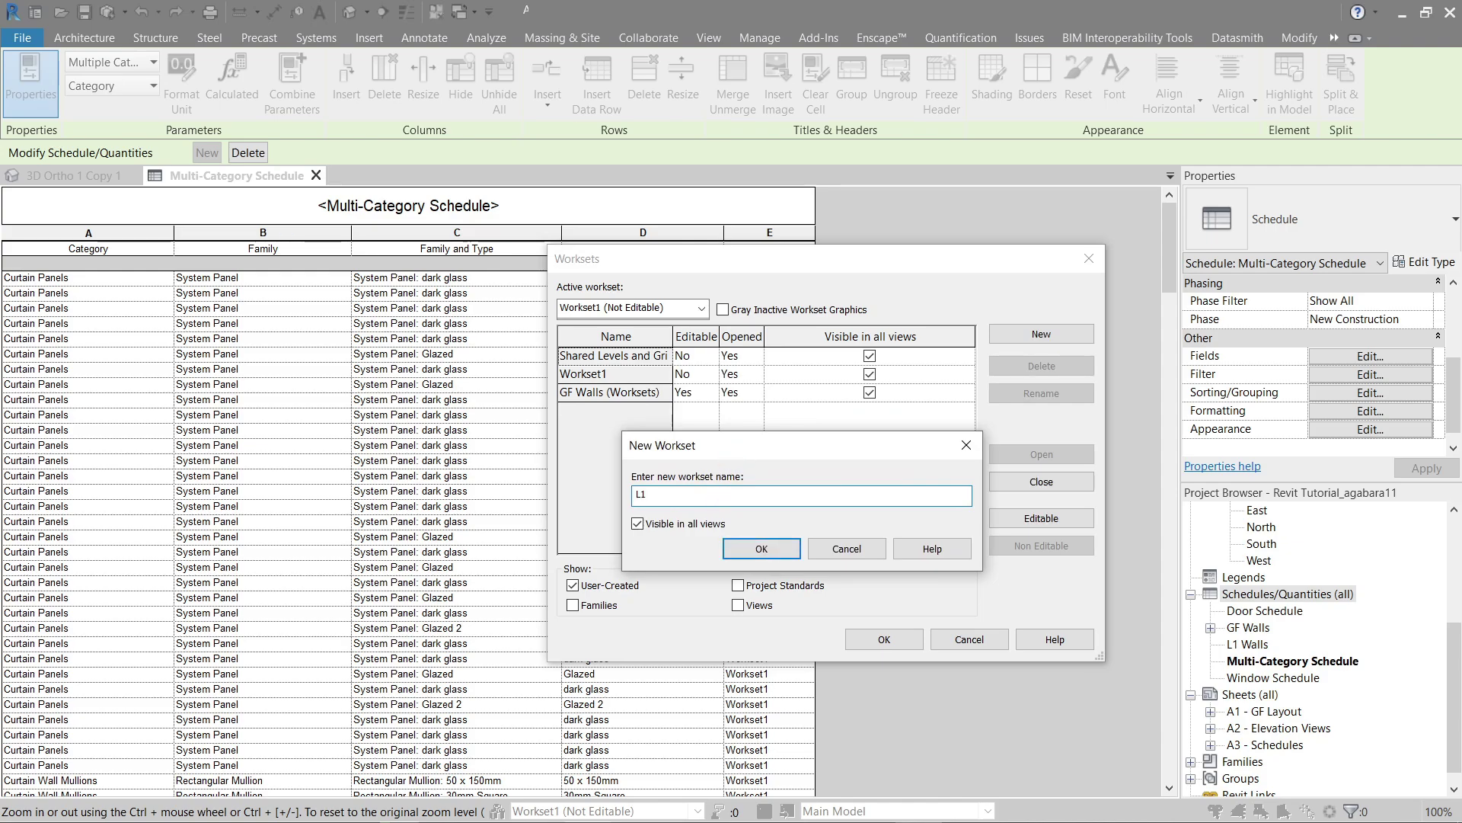
type(" Walls (Worksets")
left_click(762, 549)
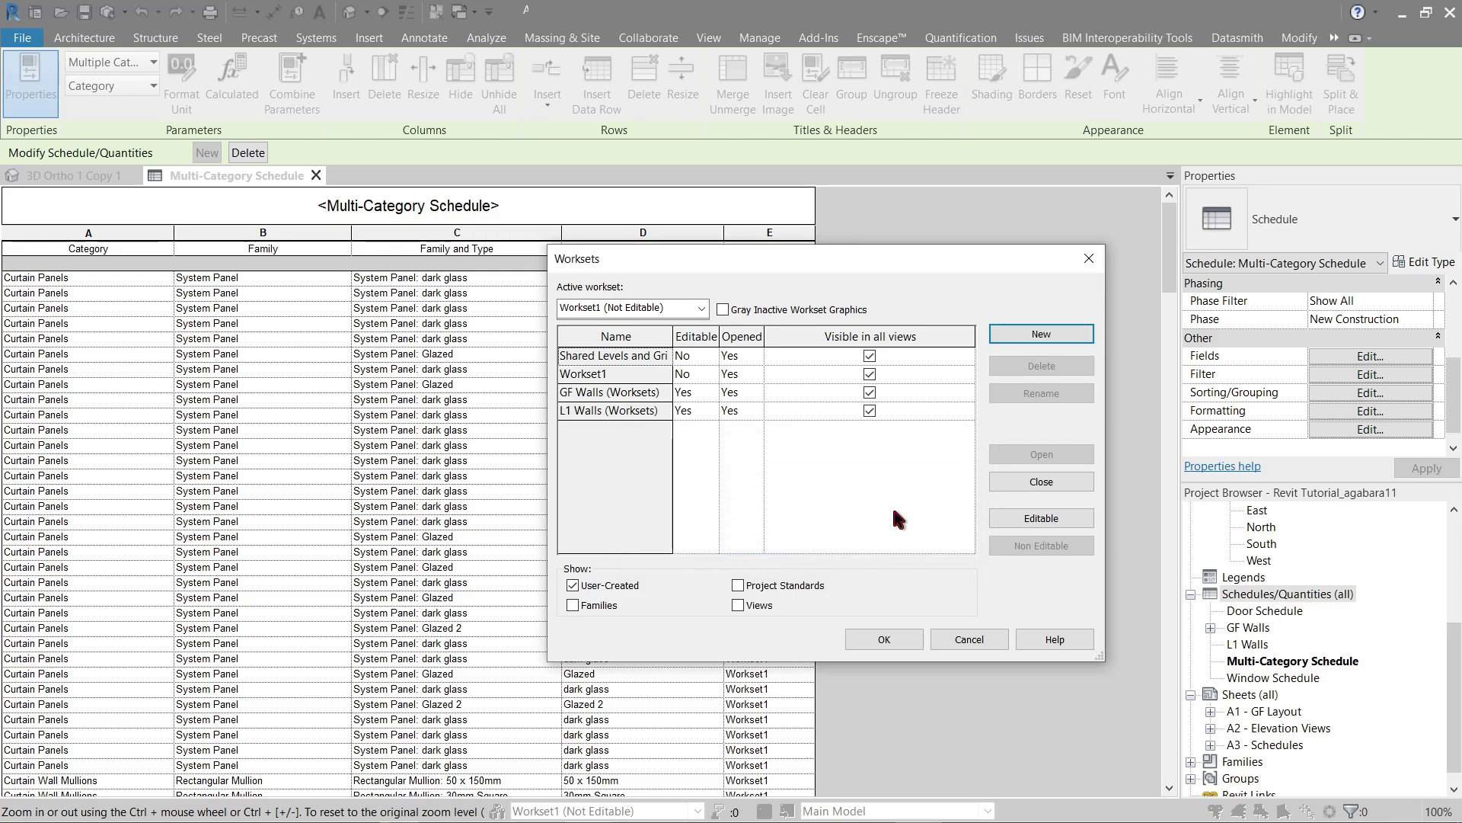
left_click(898, 640)
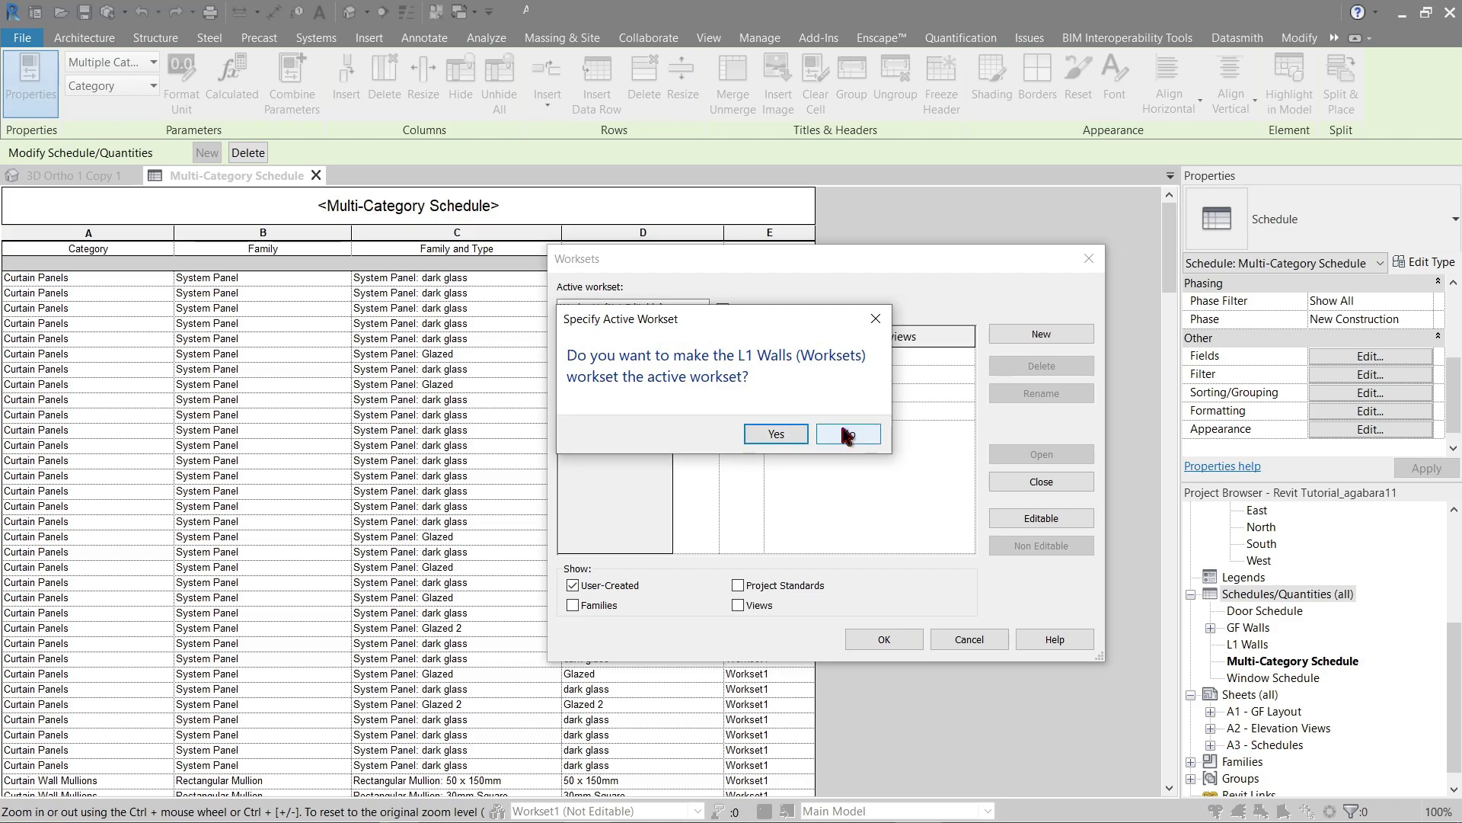
left_click_drag(732, 328, 797, 415)
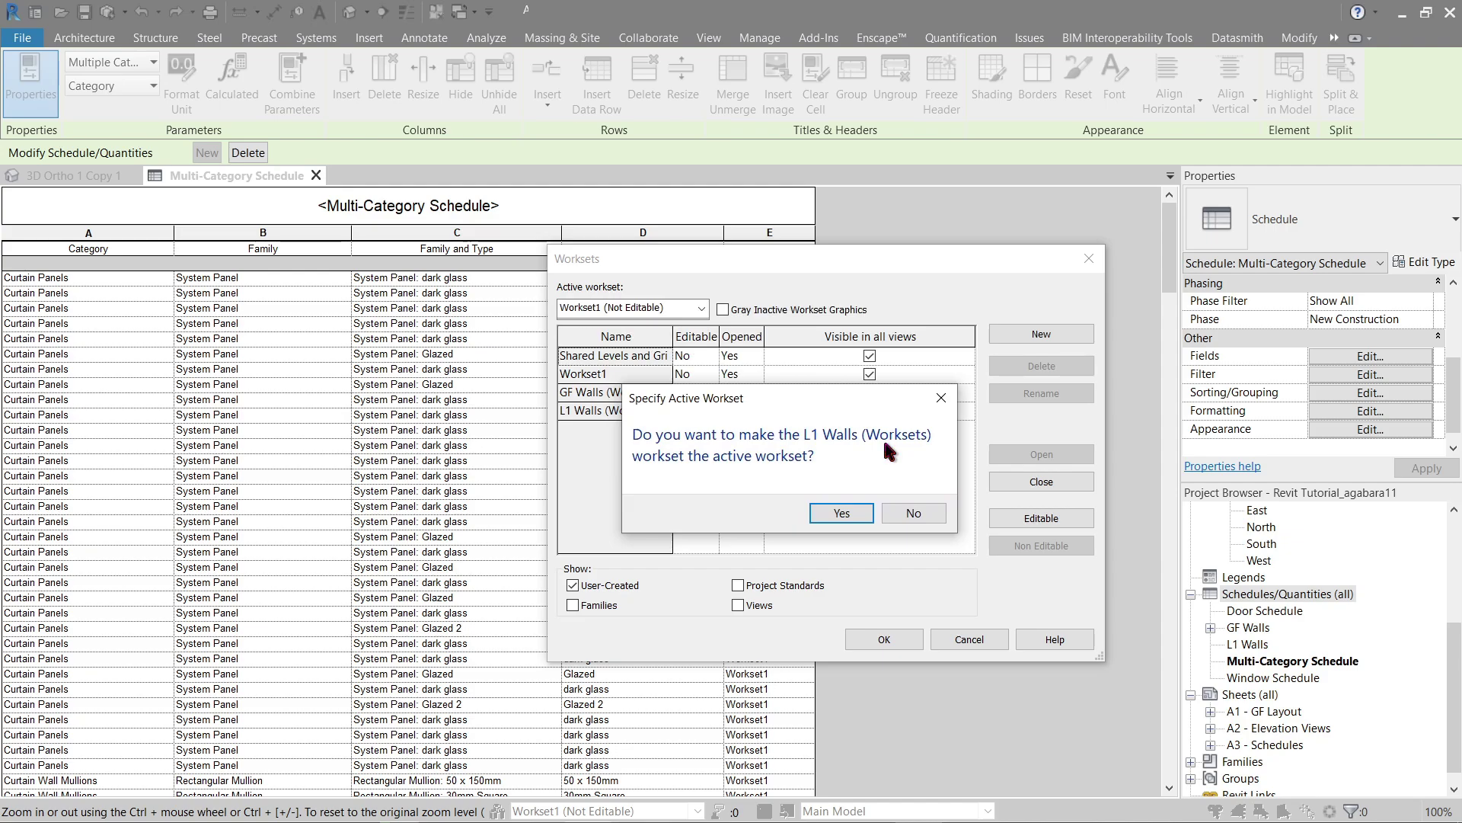
left_click(906, 514)
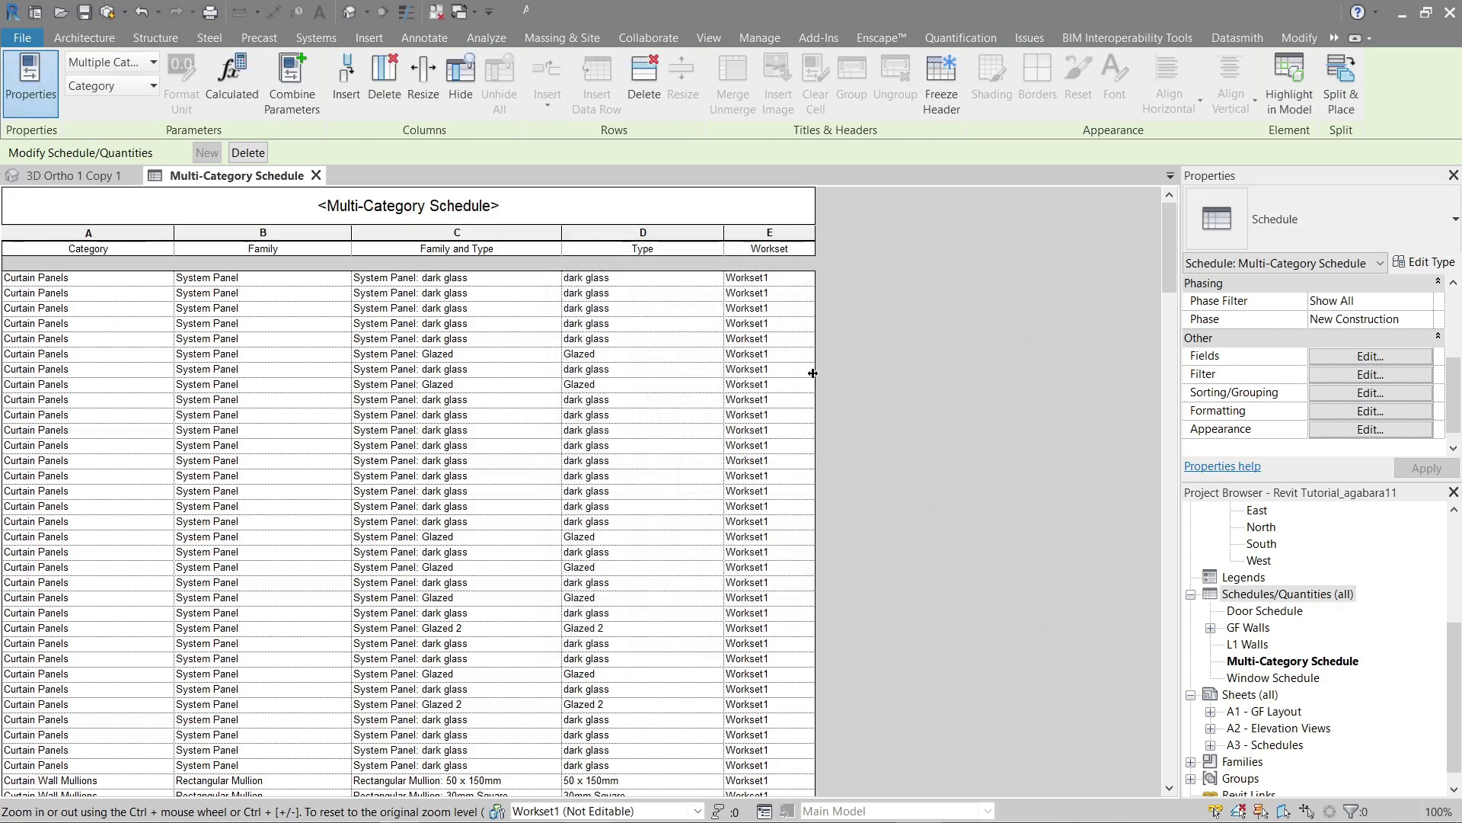
Open the GF Walls schedule from Schedules/Quantities in the Project Browser
left_click_drag(1171, 275, 1171, 338)
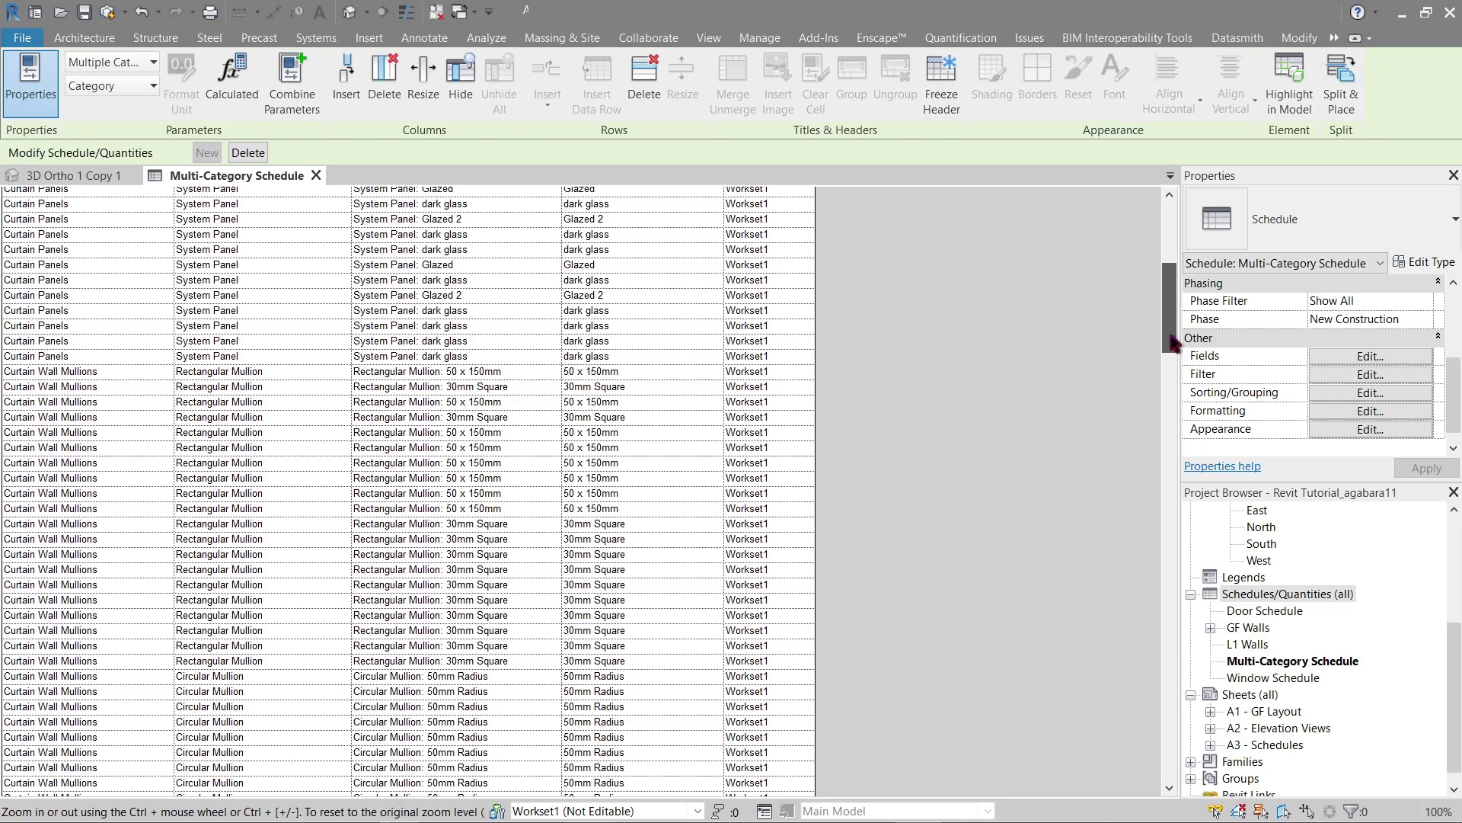
left_click_drag(1173, 343, 1113, 567)
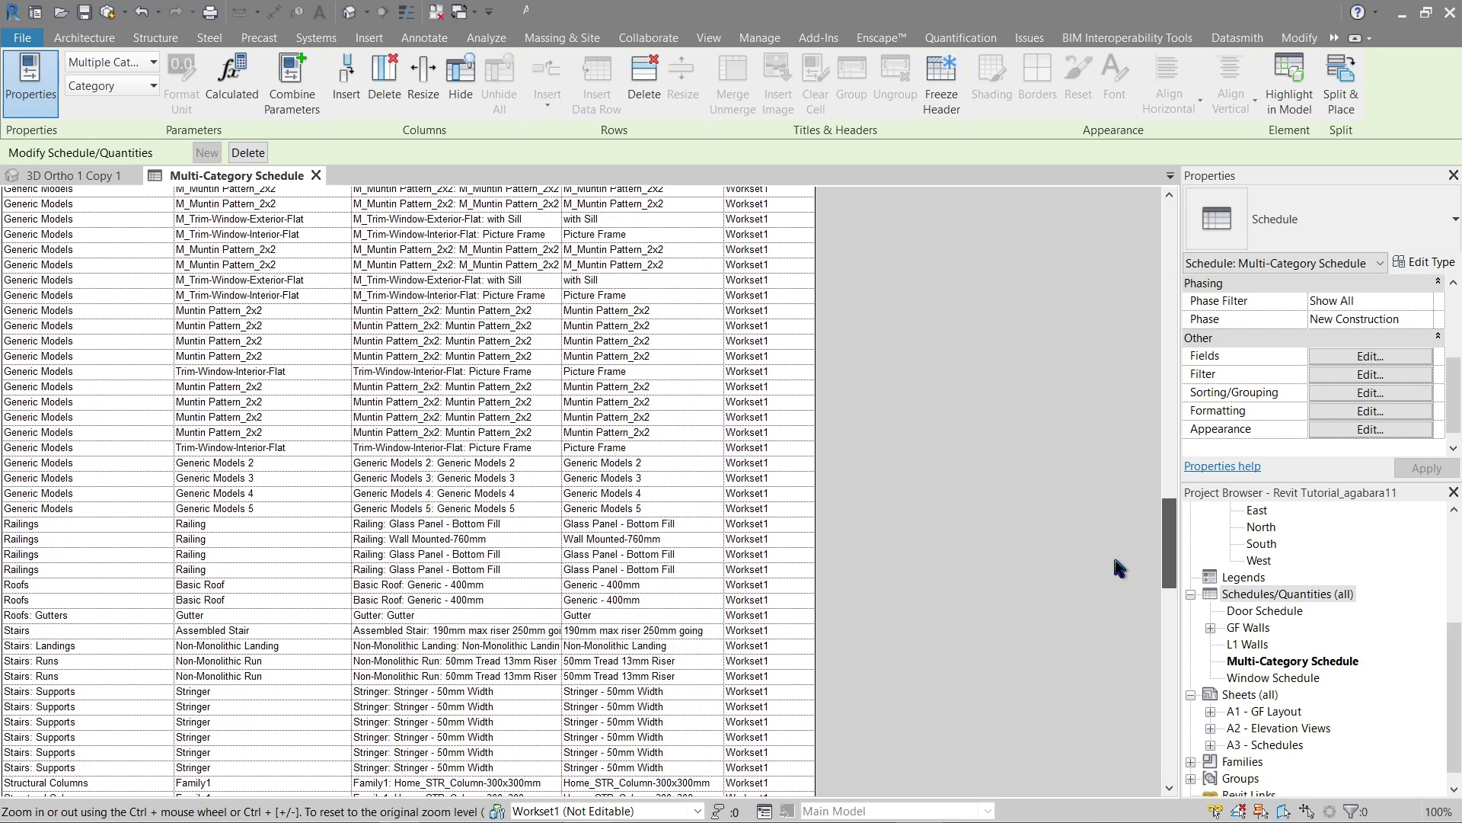
double_click(1253, 628)
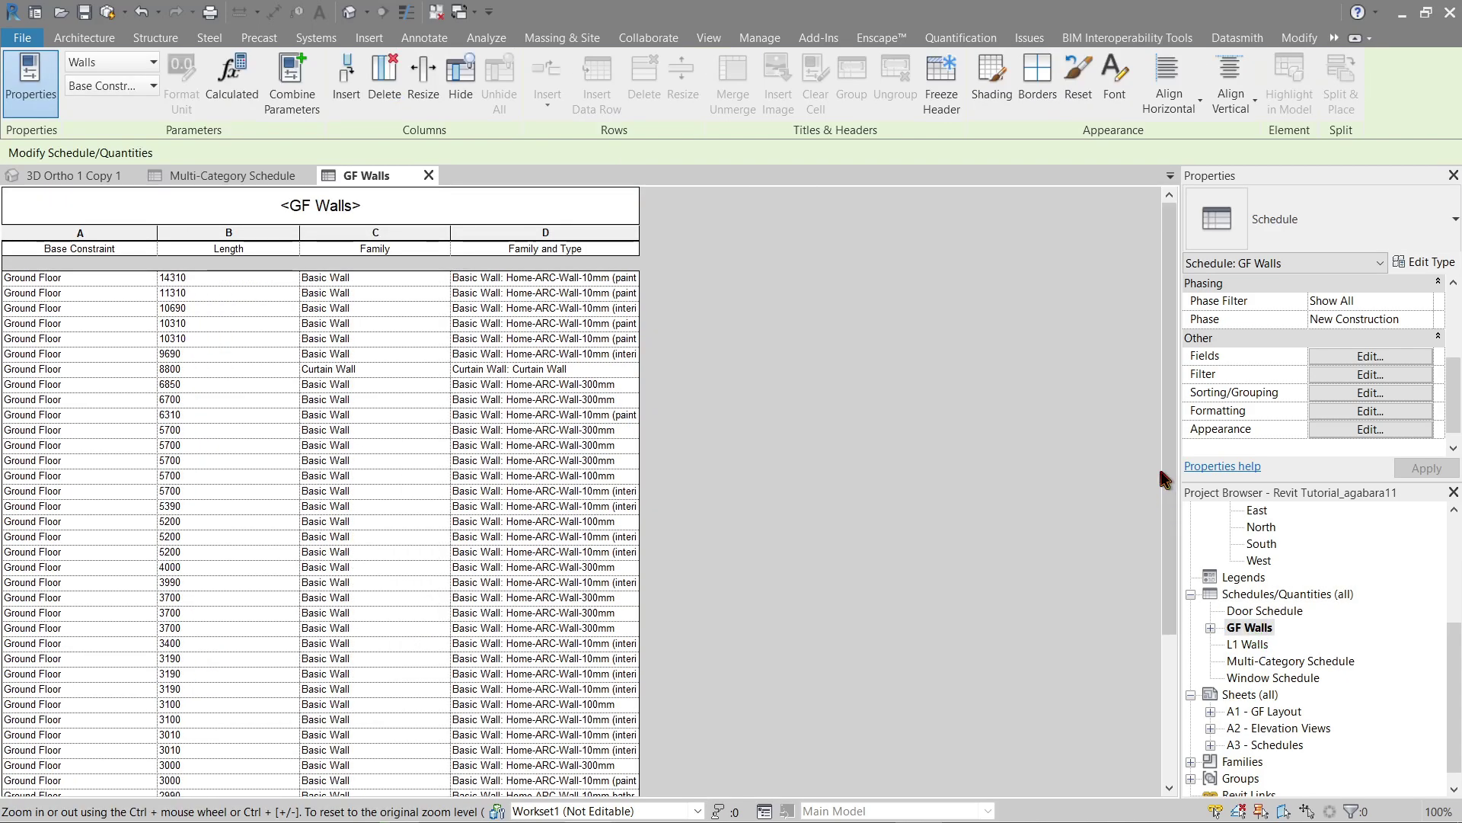
left_click_drag(1161, 477, 1120, 348)
Add the Workset field to the GF Walls schedule and select all 47 walls' Workset cells
left_click(1370, 356)
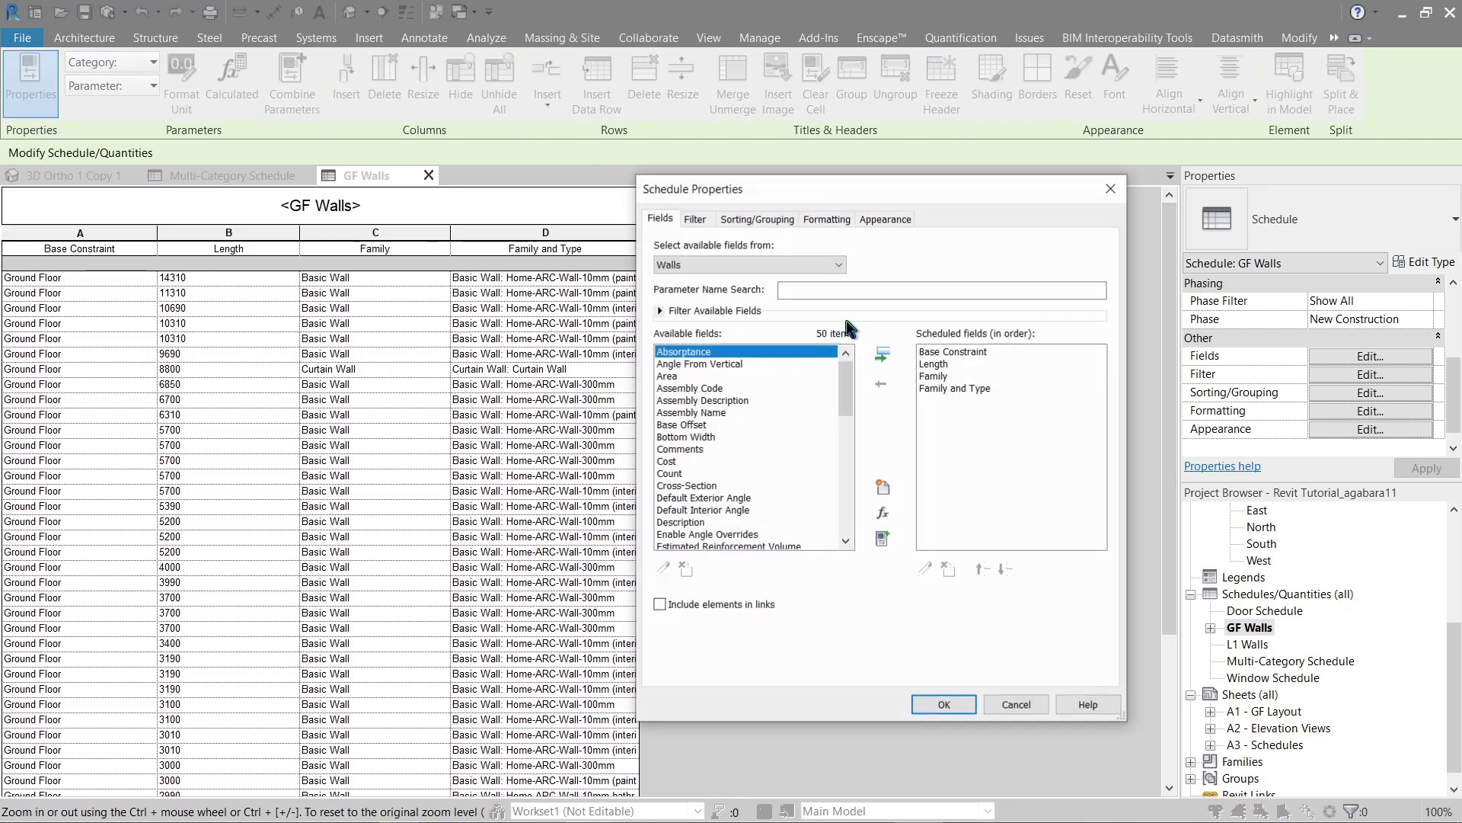
left_click(846, 542)
left_click(684, 534)
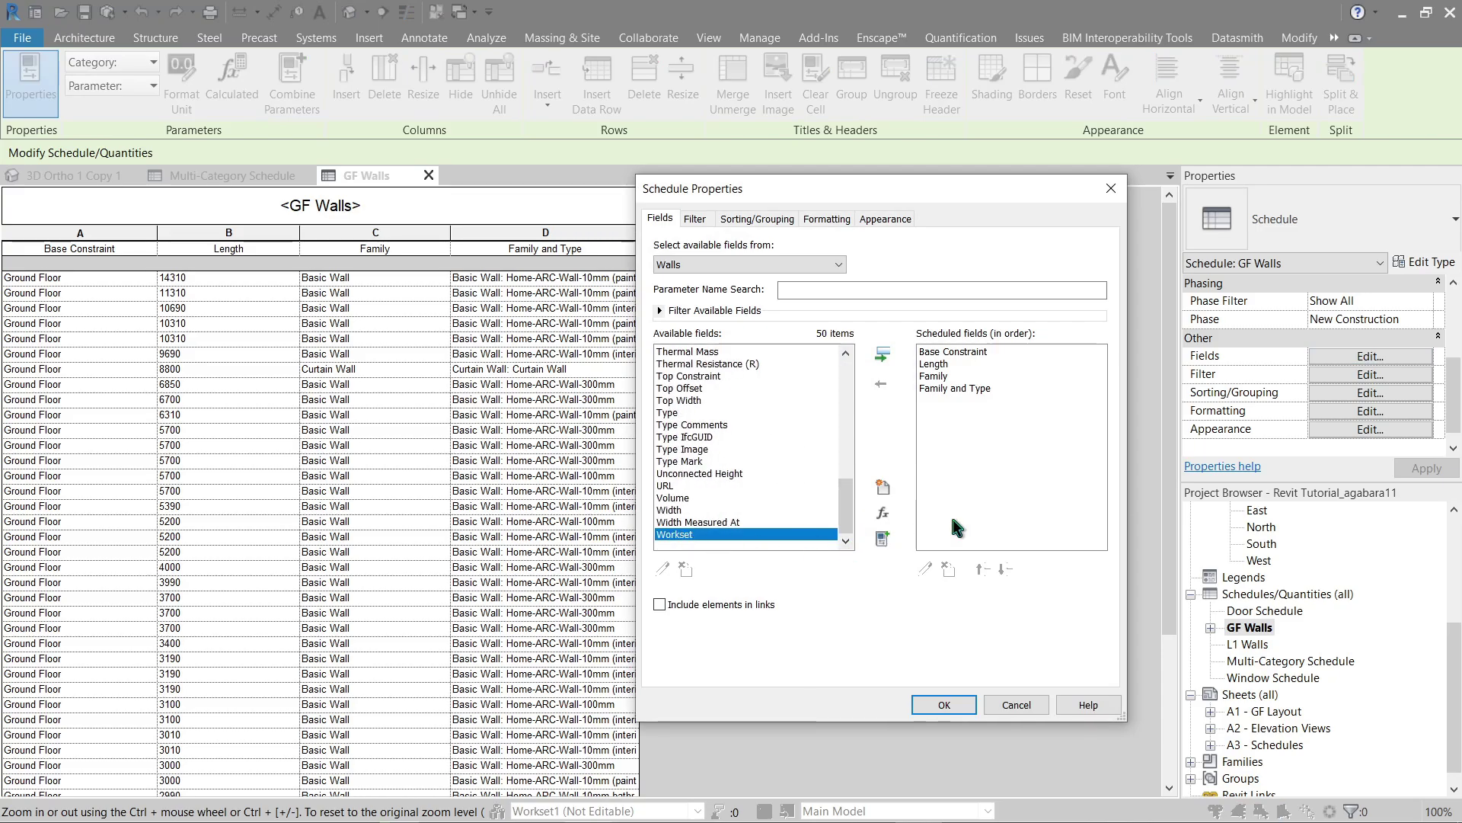
left_click(881, 354)
left_click(945, 704)
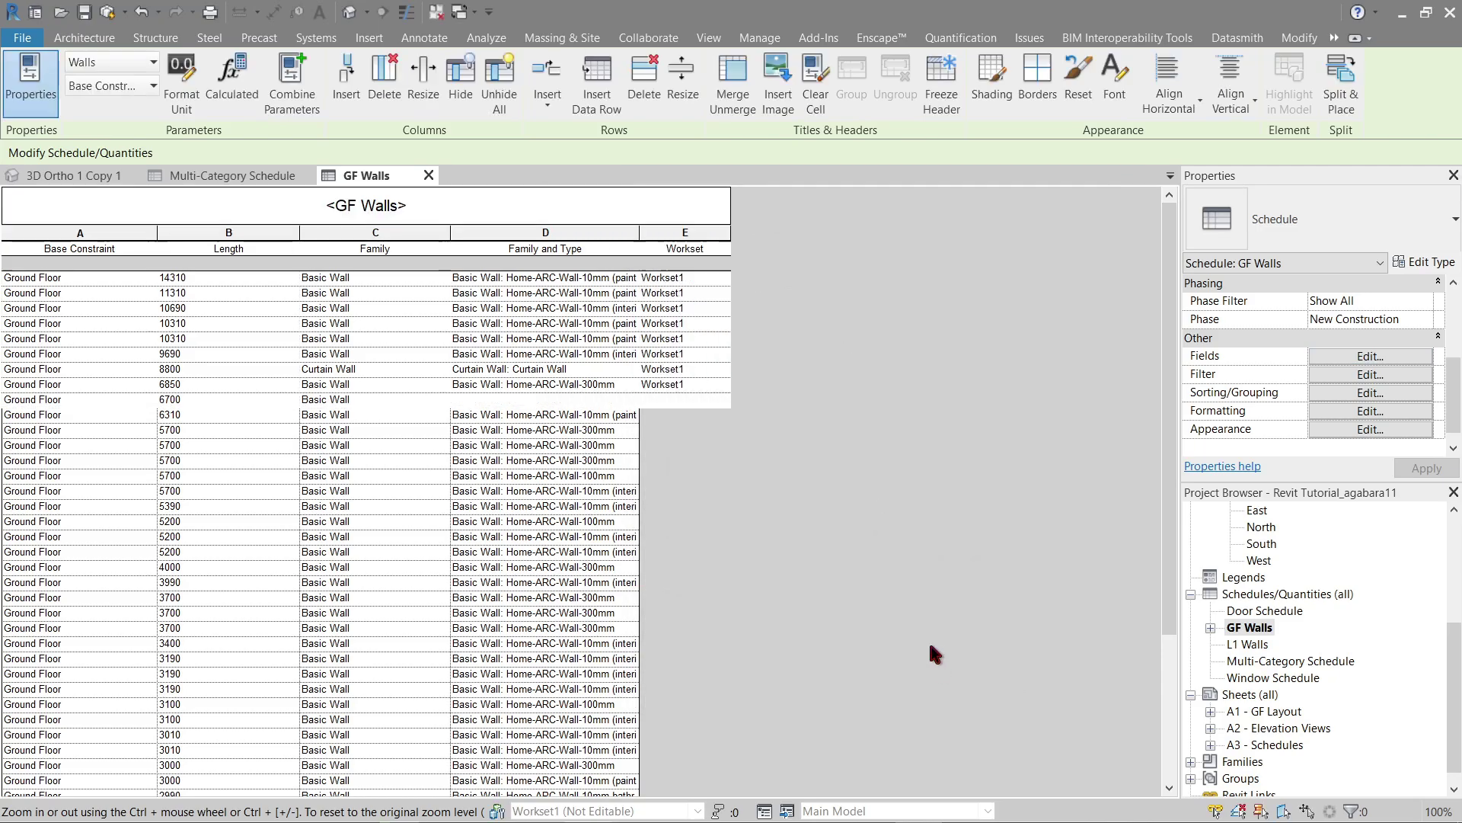
left_click(709, 285)
left_click_drag(710, 285, 697, 771)
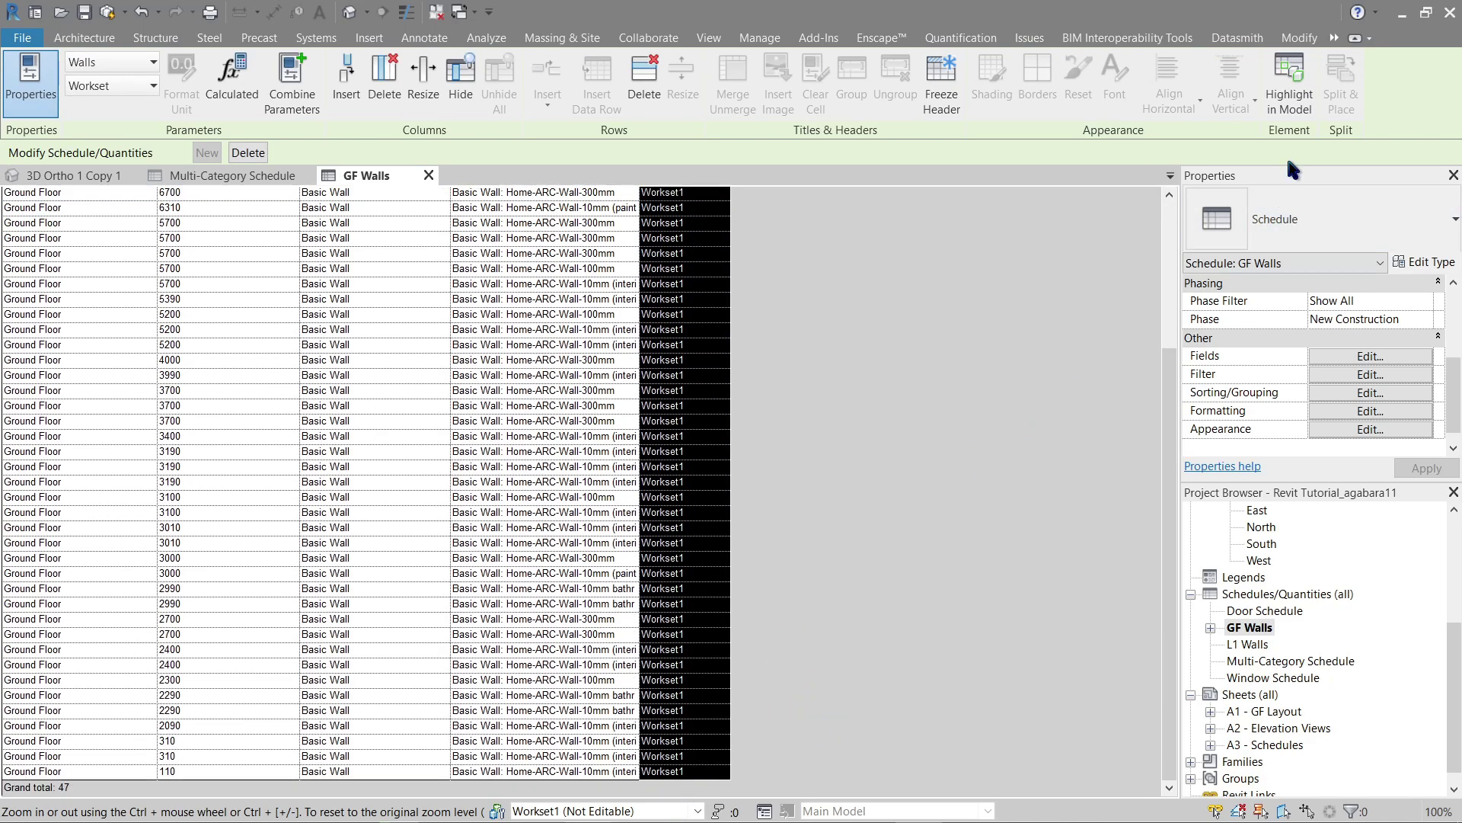
Highlight the 47 listed walls in the 3D model and inspect them
left_click(1297, 102)
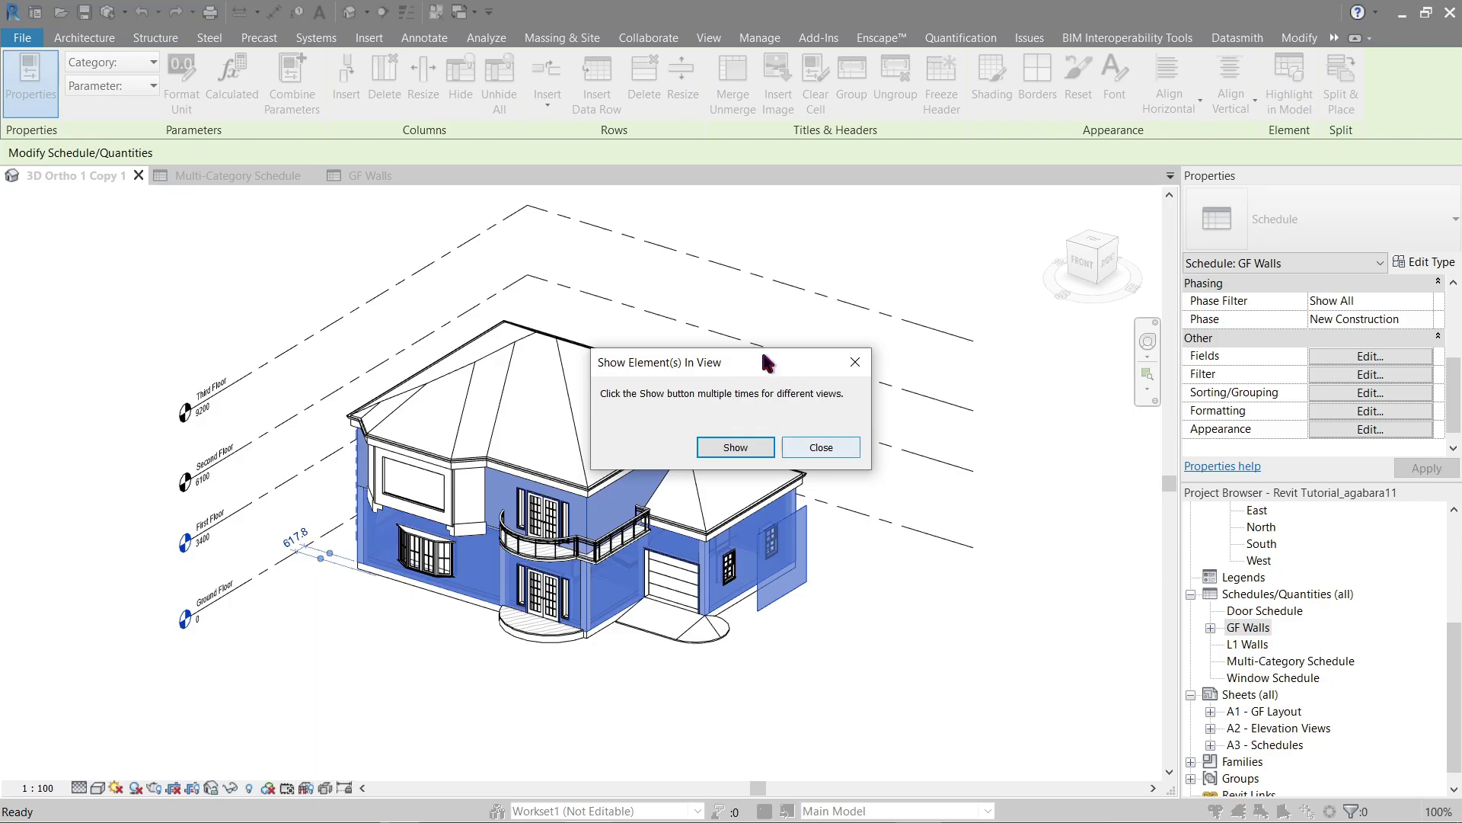
left_click_drag(763, 356, 926, 349)
left_click(1005, 441)
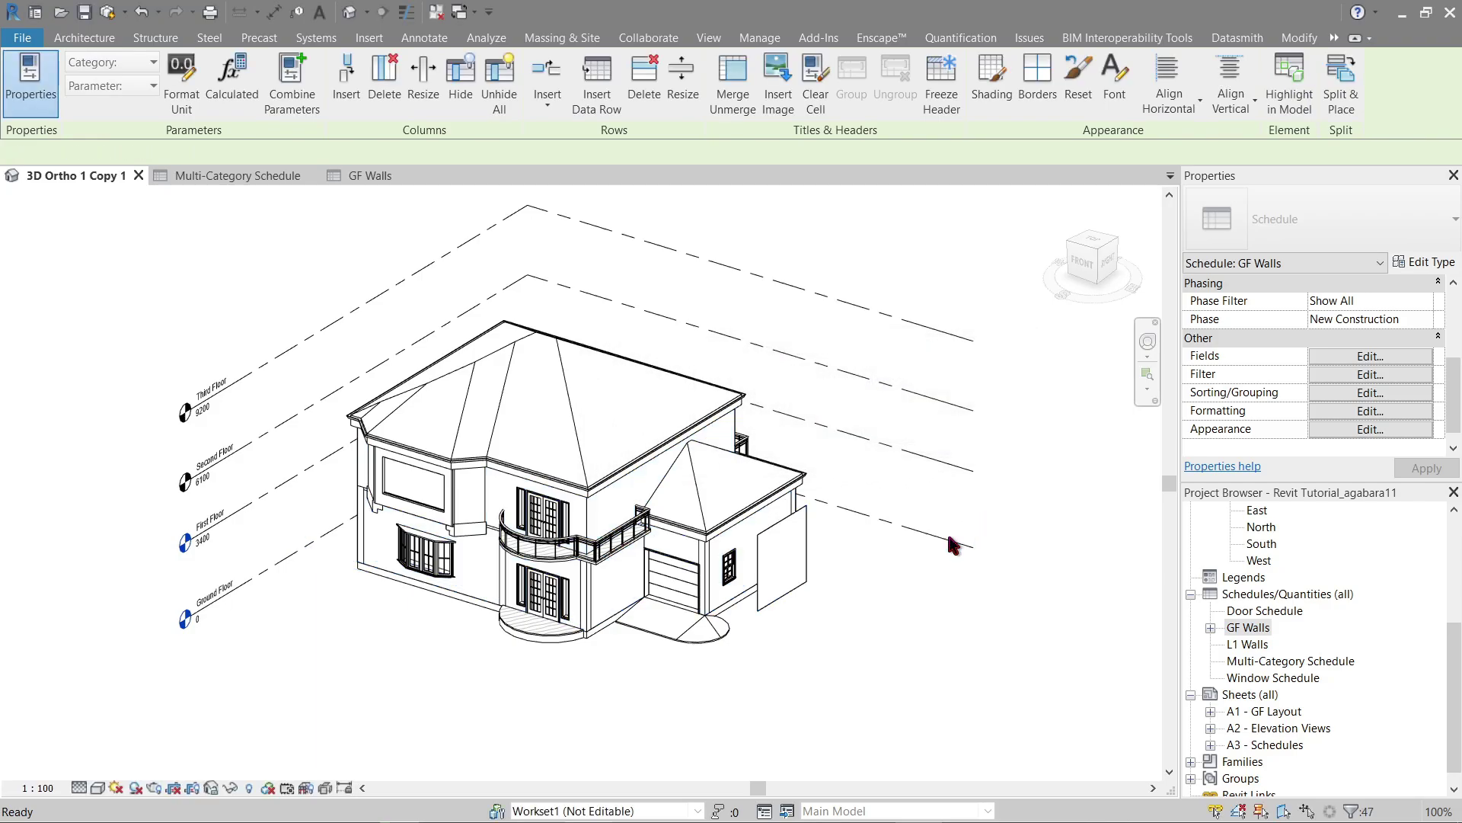
middle_click_drag(655, 762, 757, 679, "shift")
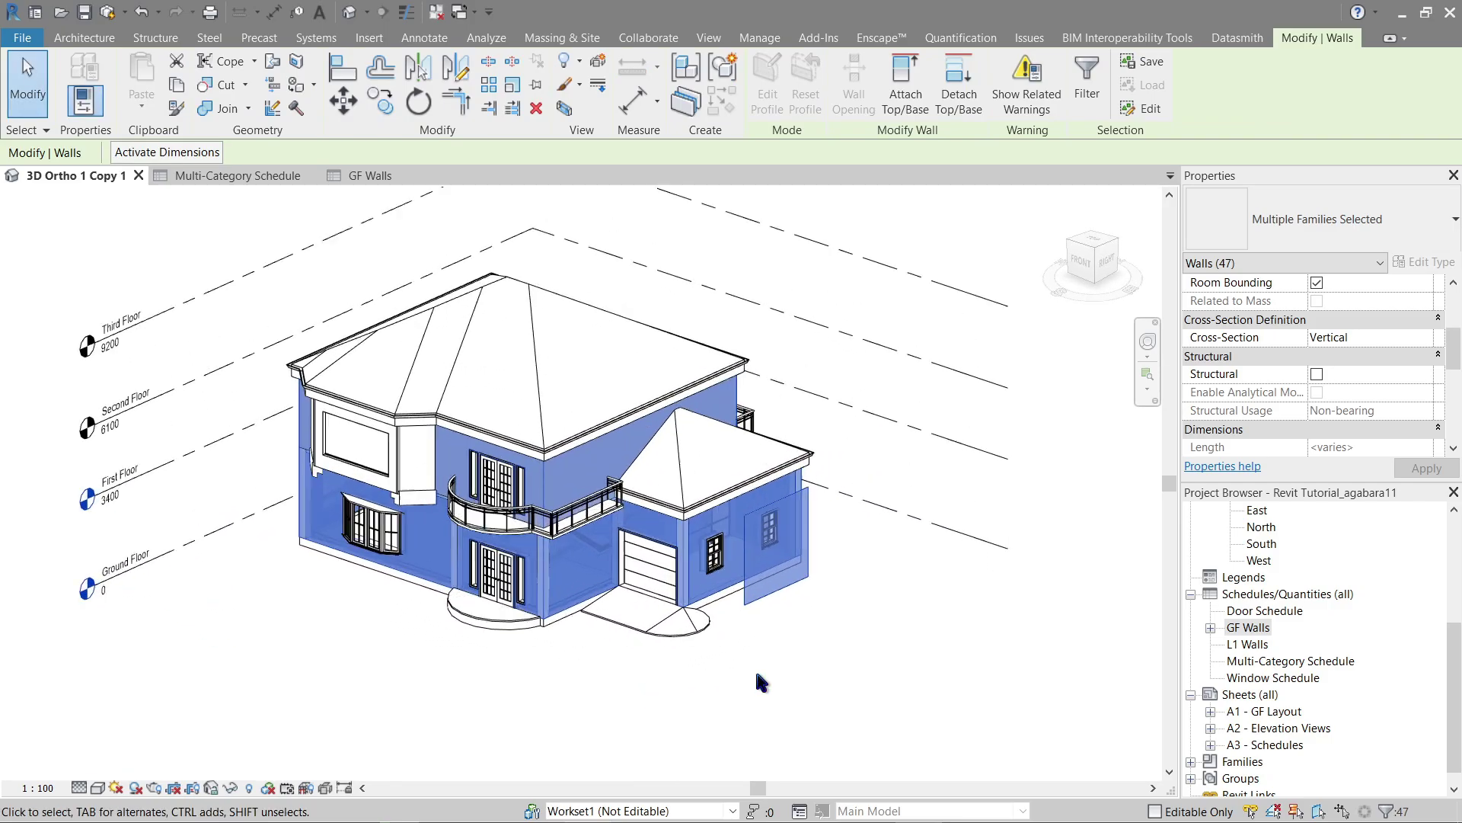
scroll(680, 691, "up", 3)
scroll(678, 690, "up", 3)
middle_click_drag(581, 620, 724, 515, "shift")
scroll(394, 628, "down", 5)
scroll(601, 526, "up", 2)
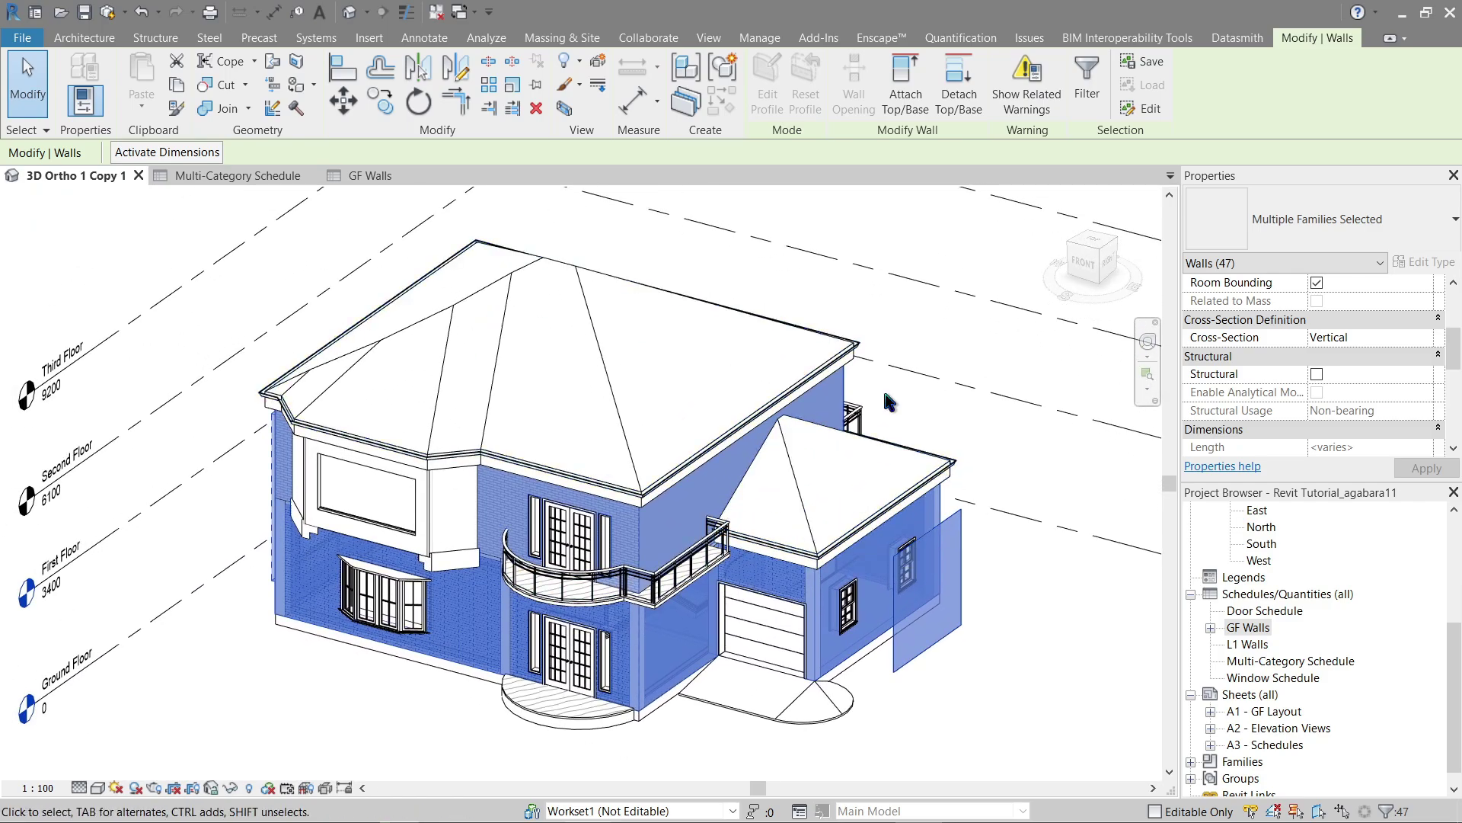
scroll(888, 434, "down", 2)
middle_click_drag(888, 434, 910, 389)
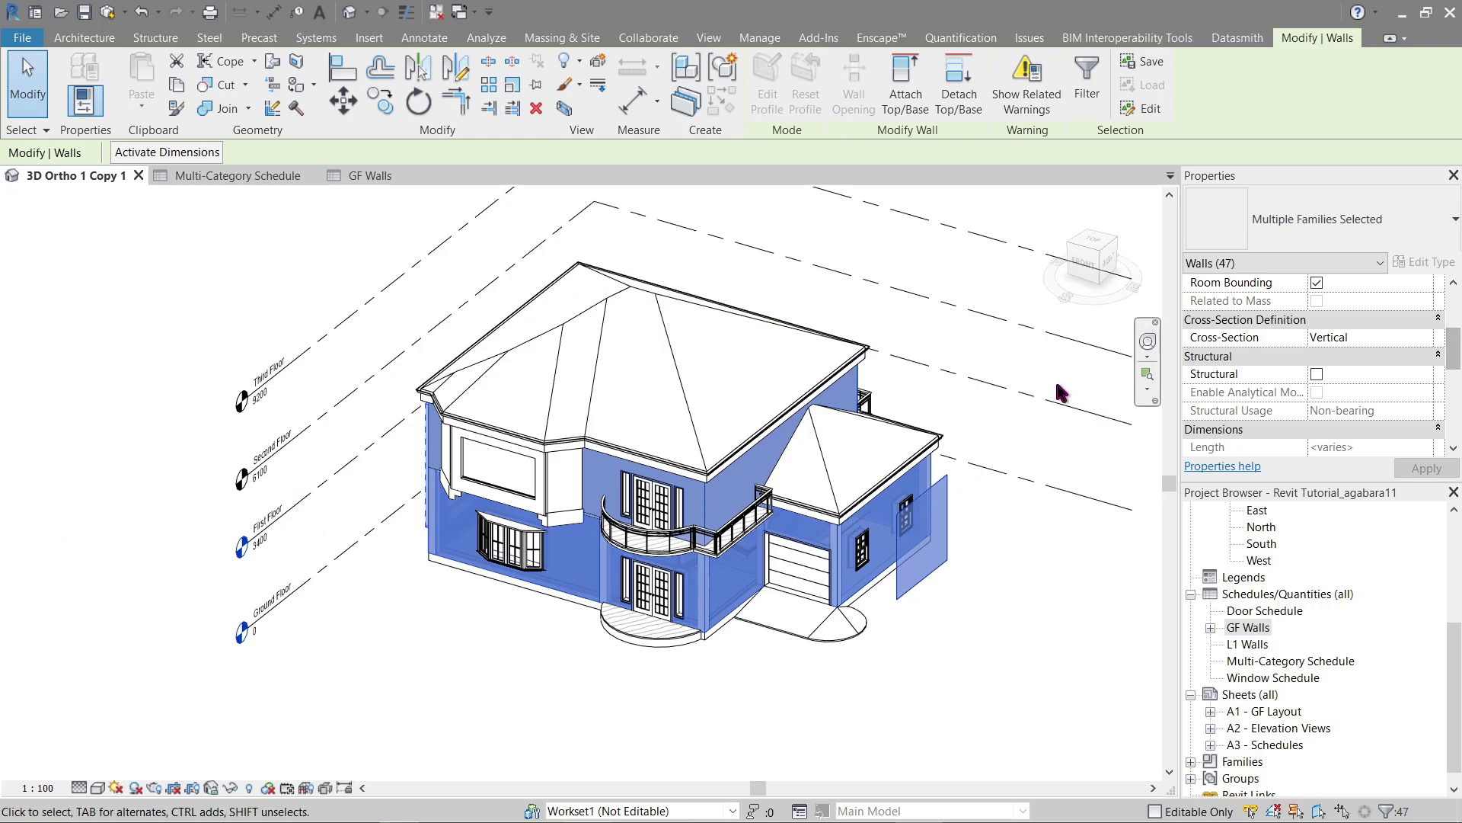
Set the selected walls' Workset property to GF Walls (Worksets) and apply it
left_click_drag(1455, 358, 1443, 460)
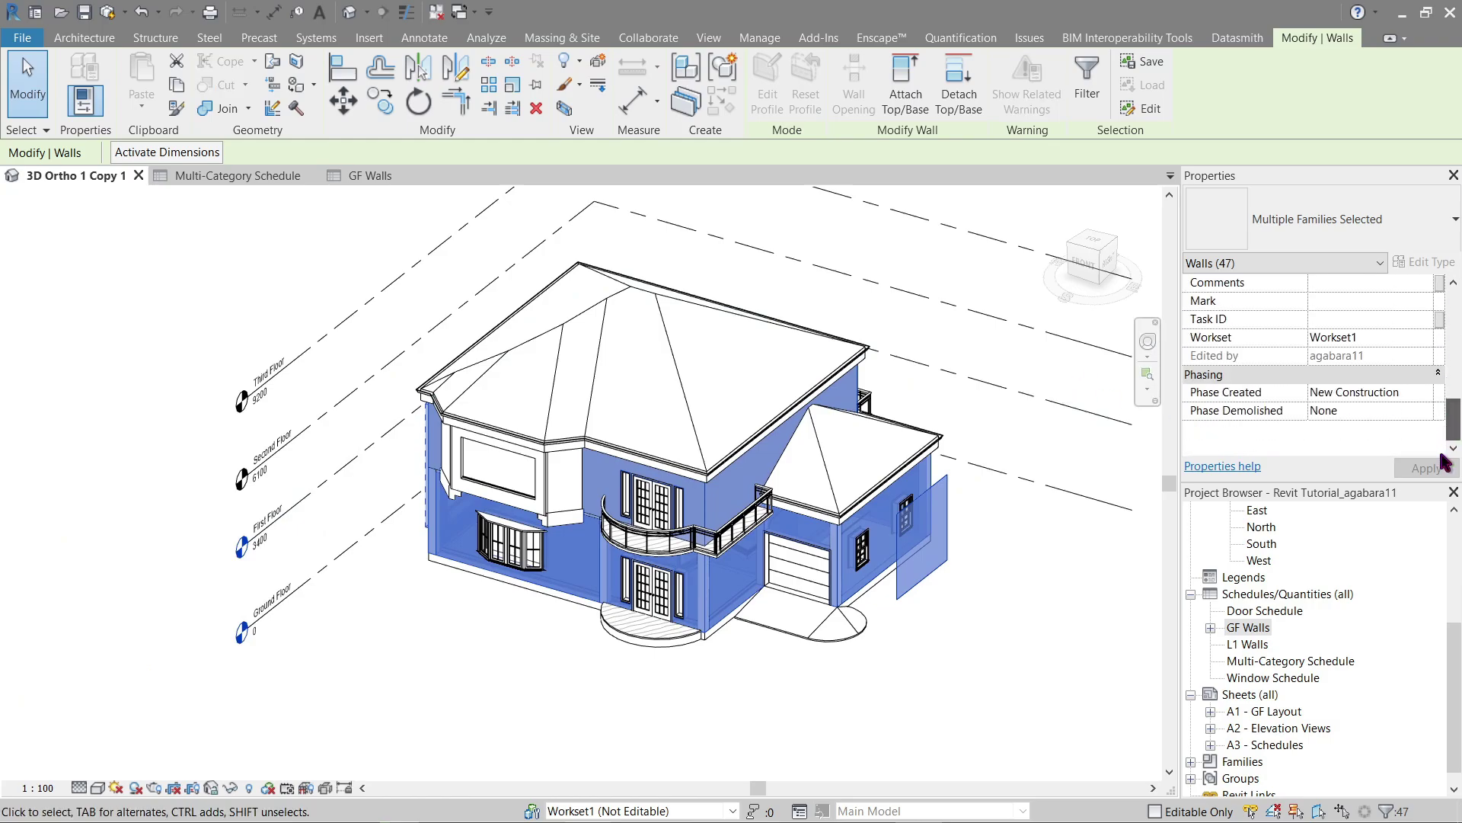
left_click(1424, 339)
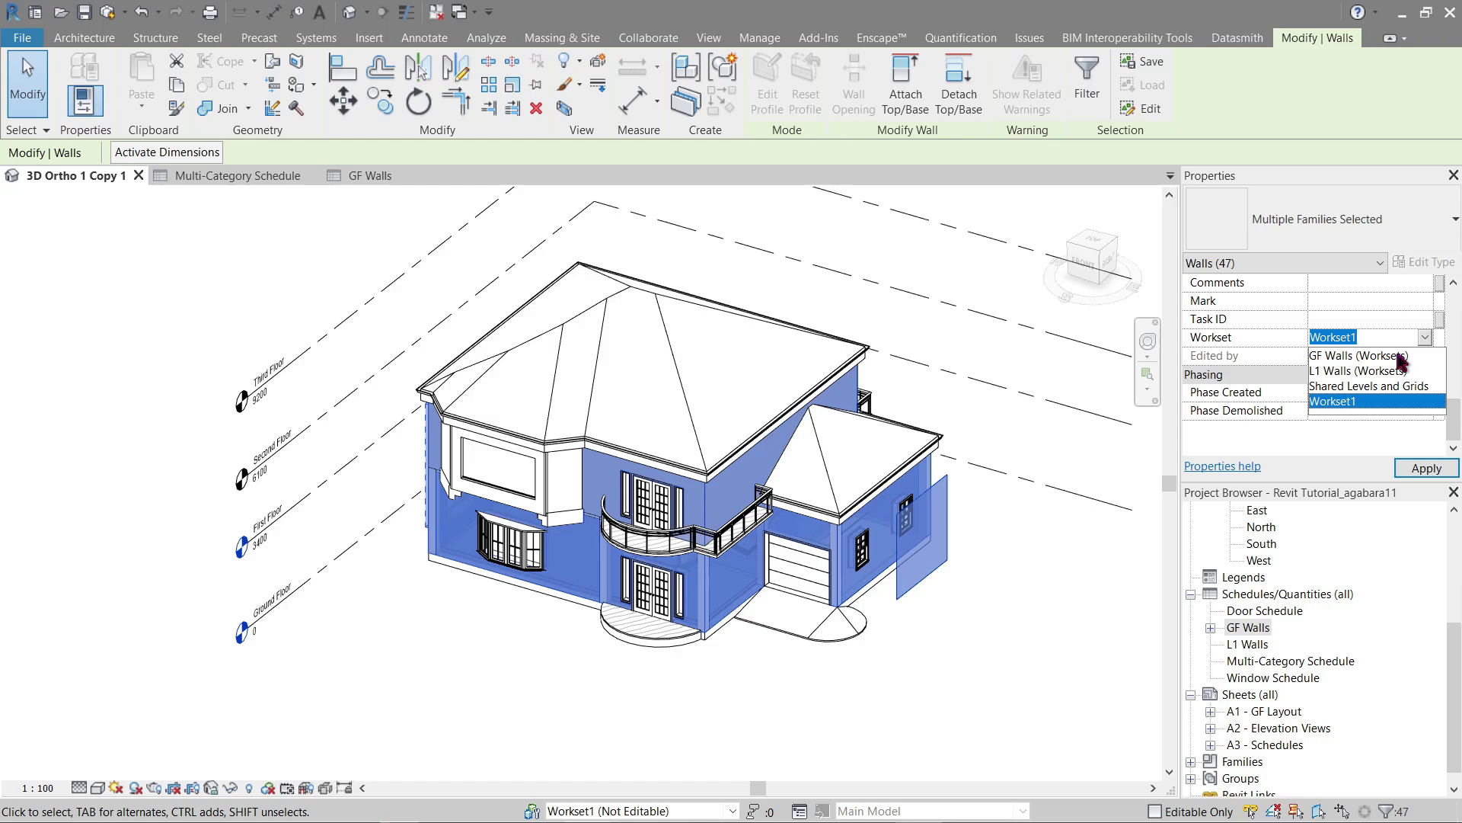
key("Escape")
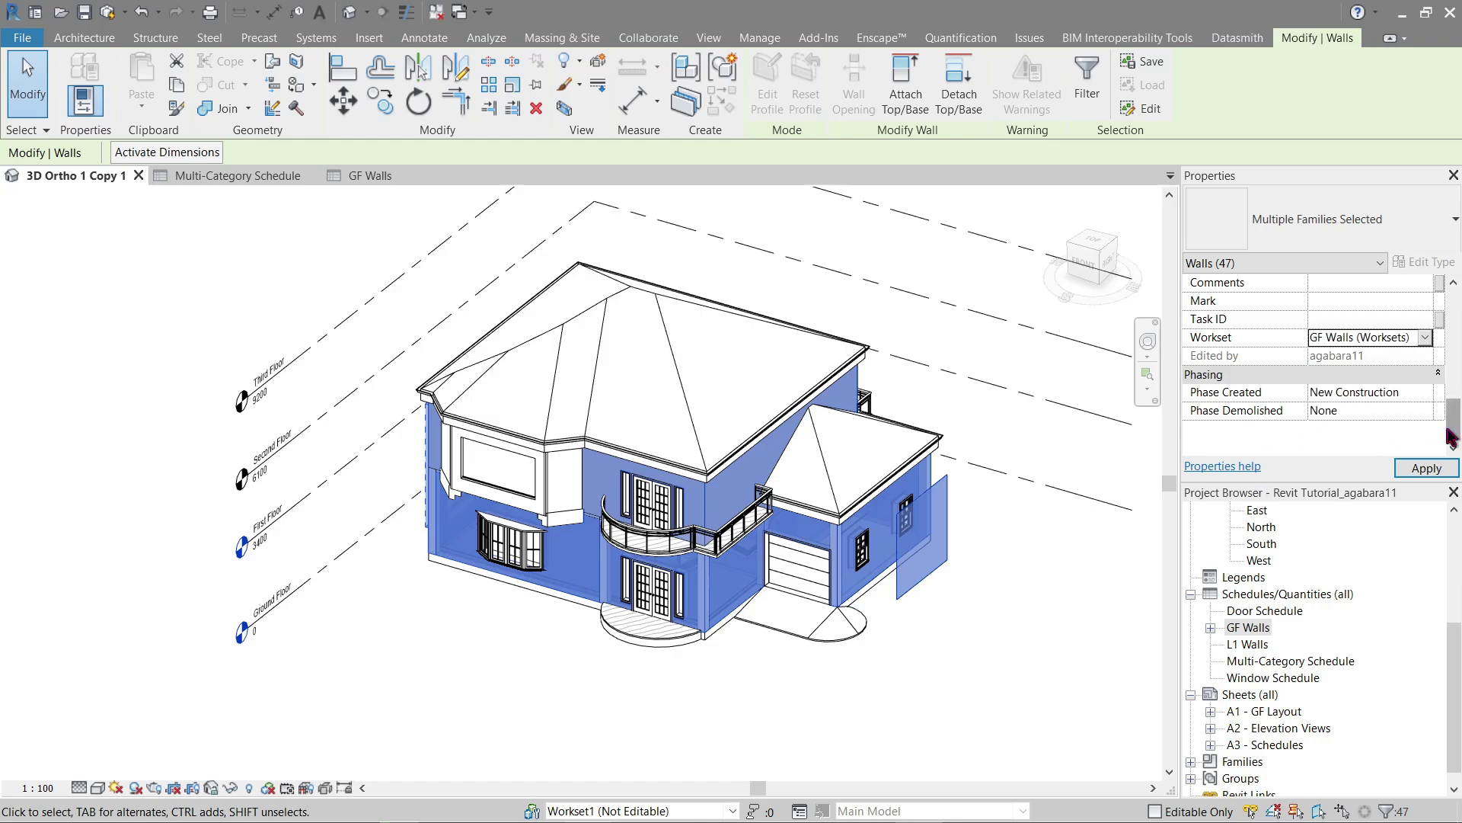
left_click(1044, 600)
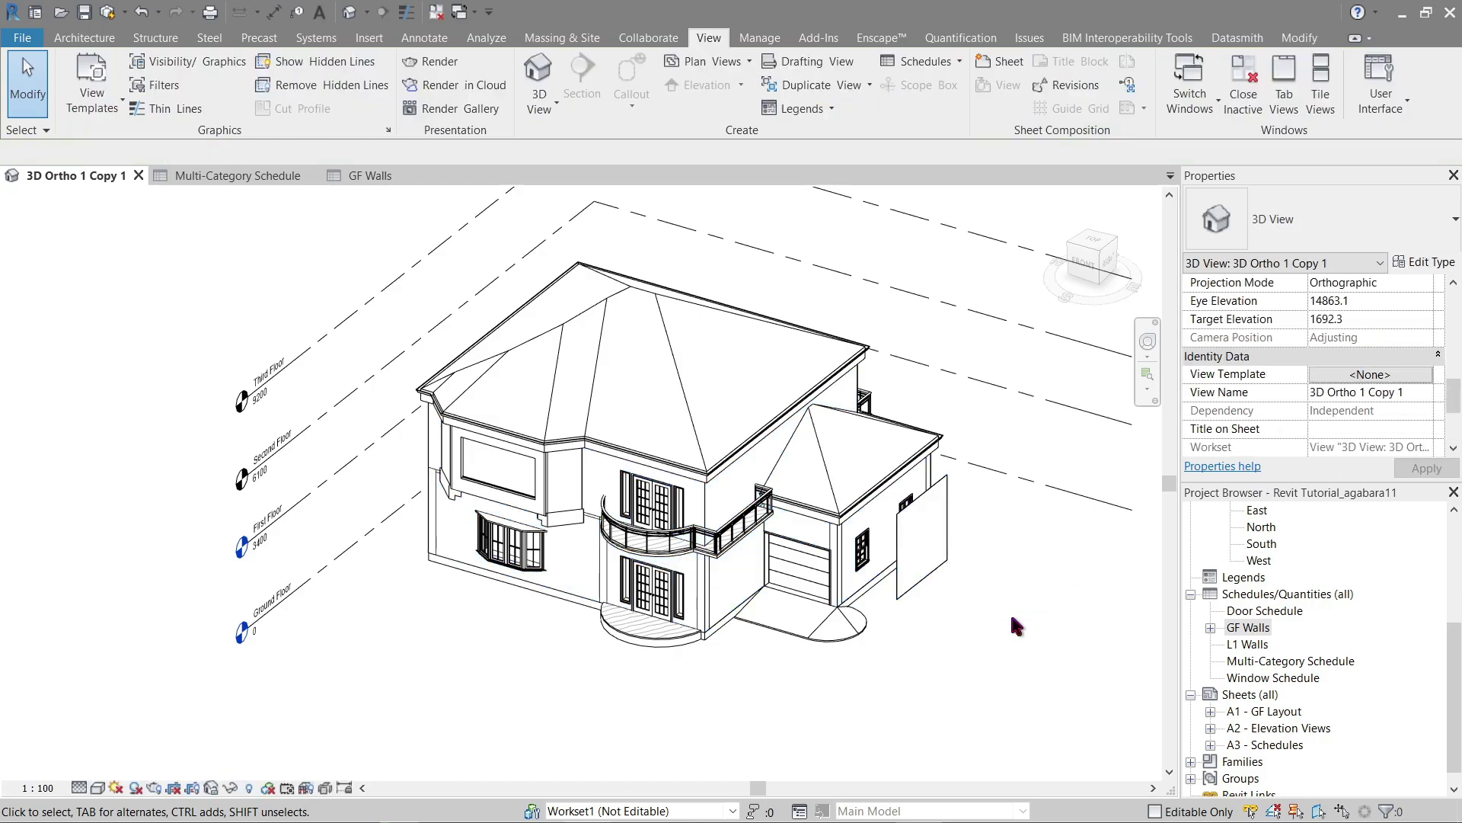
middle_click_drag(822, 660, 766, 699, "shift")
left_click(532, 812)
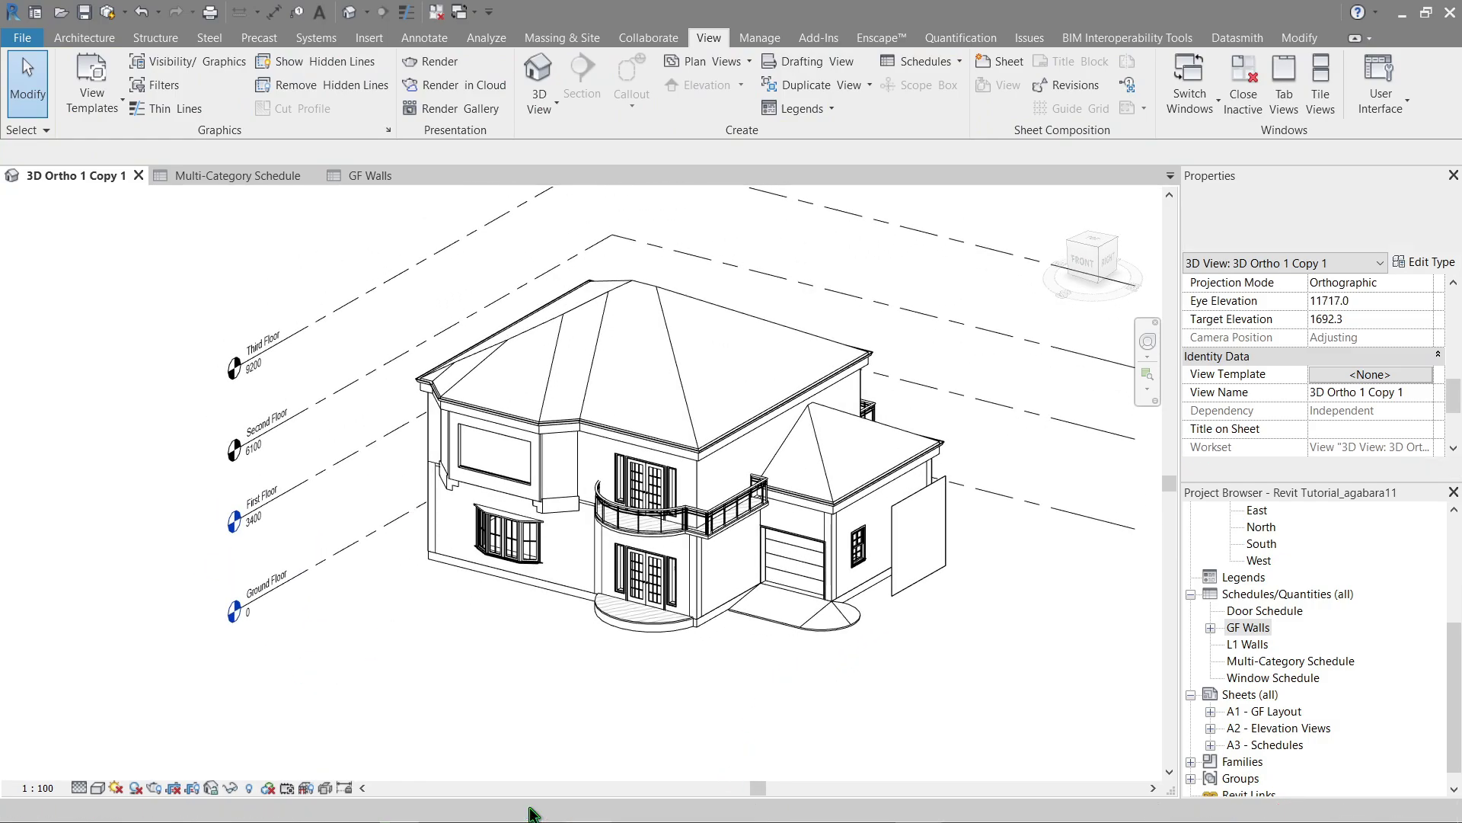
Hide the GF Walls (Worksets) workset in all views
left_click_drag(737, 253, 1191, 80)
left_click(970, 153)
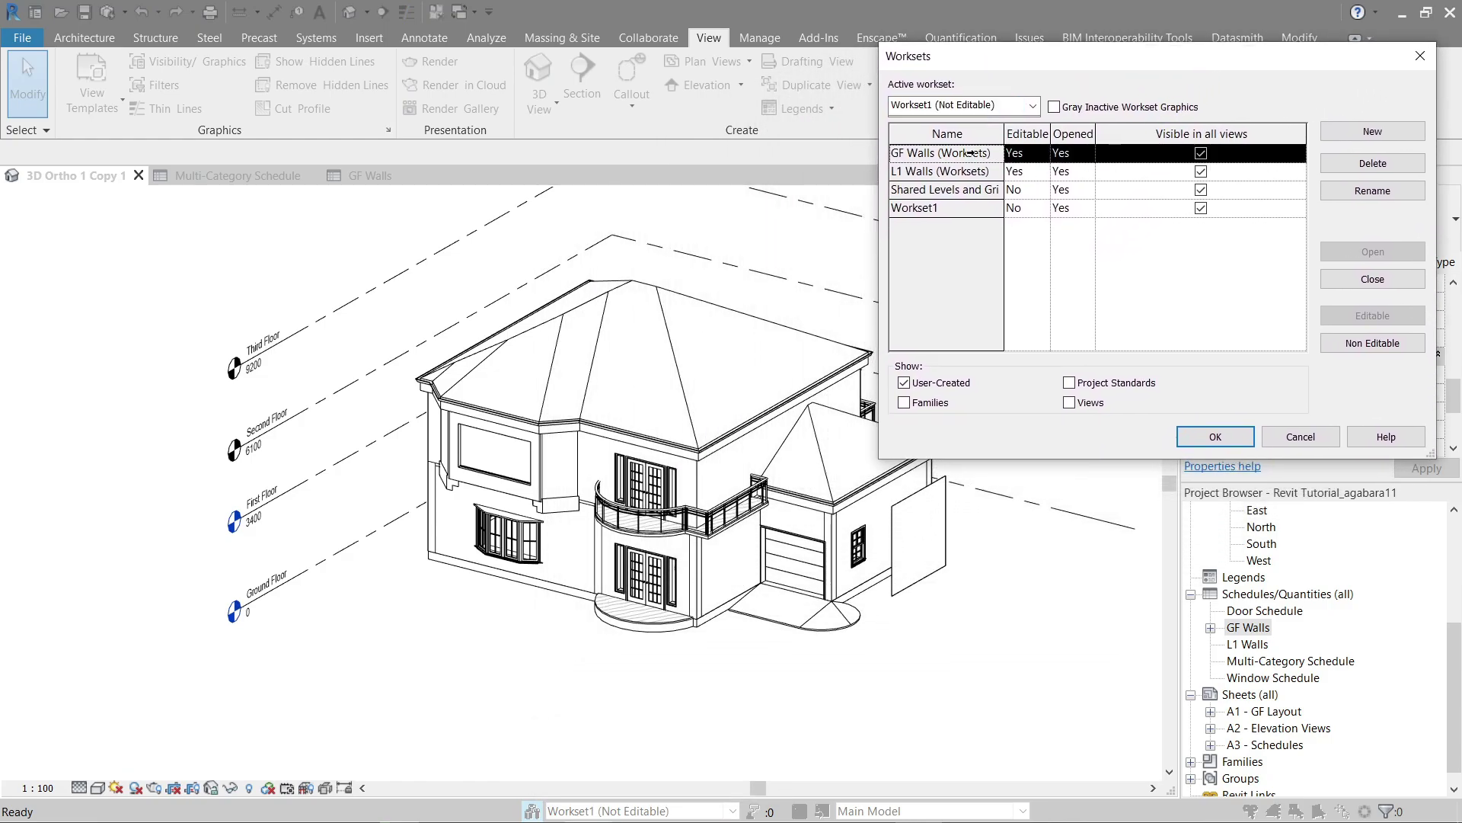
left_click(1201, 154)
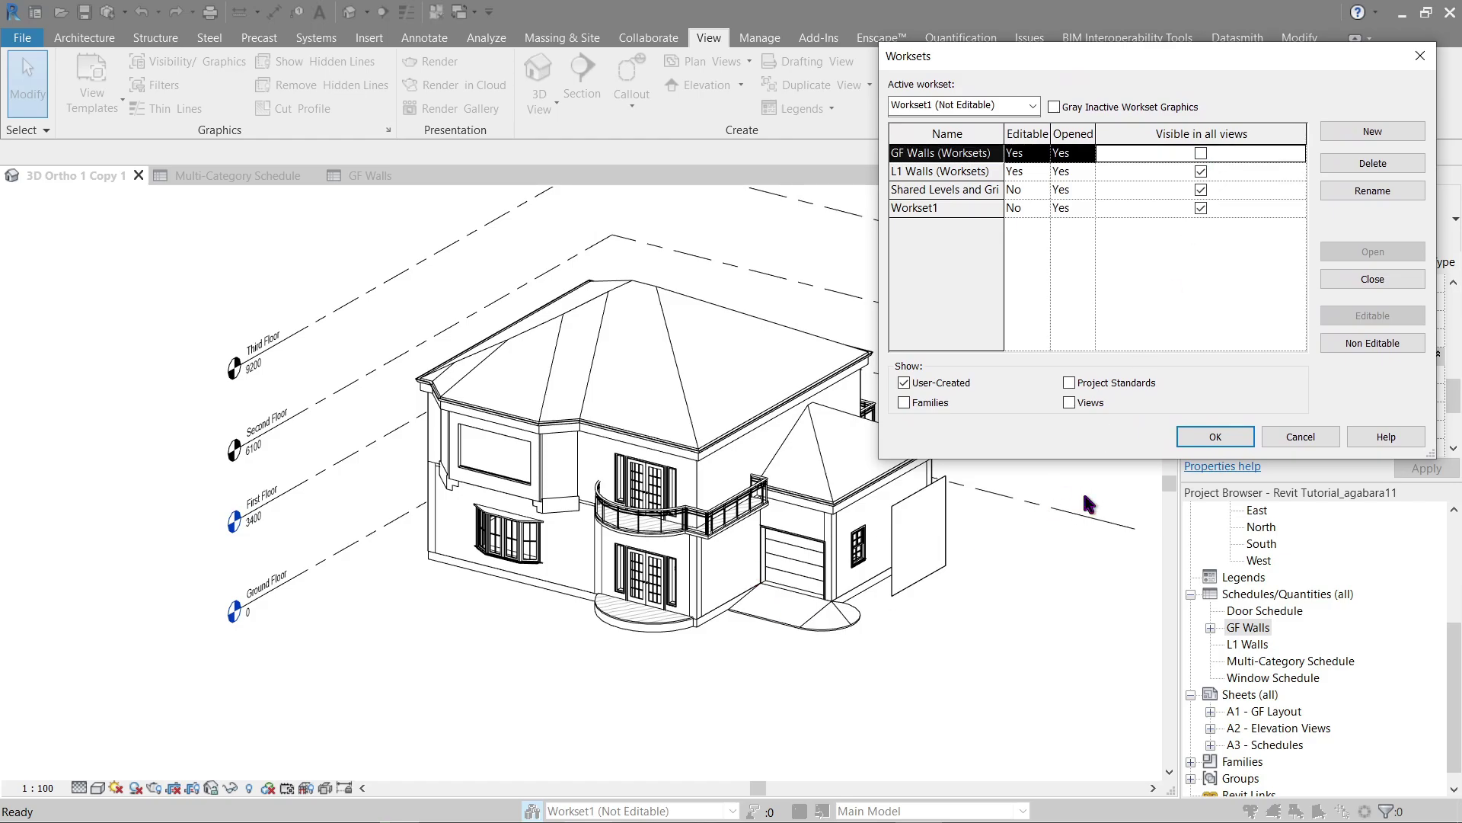
left_click(1215, 437)
Switch the 3D view to the Realistic visual style and orbit the house
left_click(97, 788)
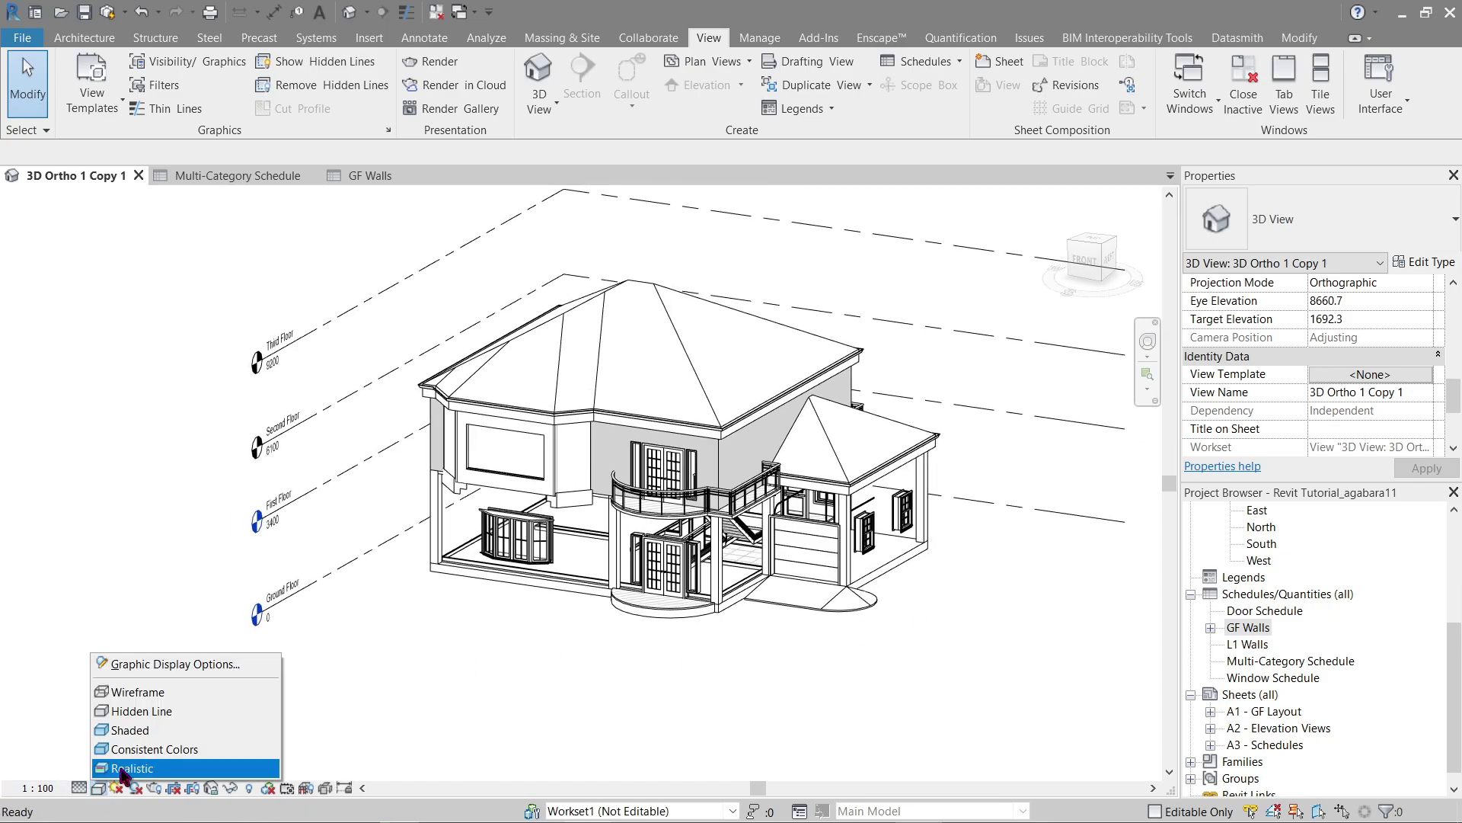
left_click(125, 768)
scroll(779, 716, "up", 2)
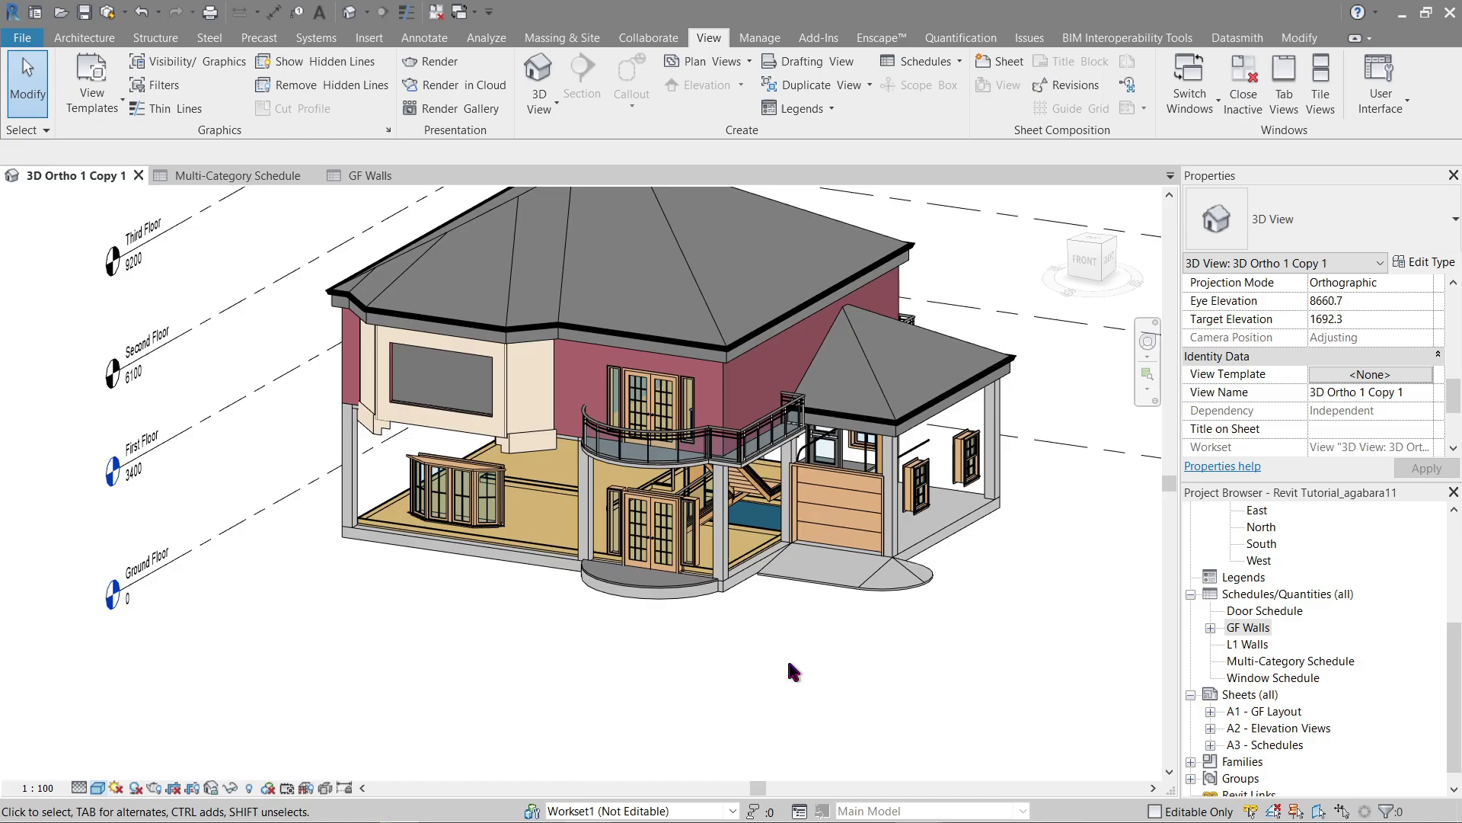
middle_click_drag(778, 716, 996, 699, "shift")
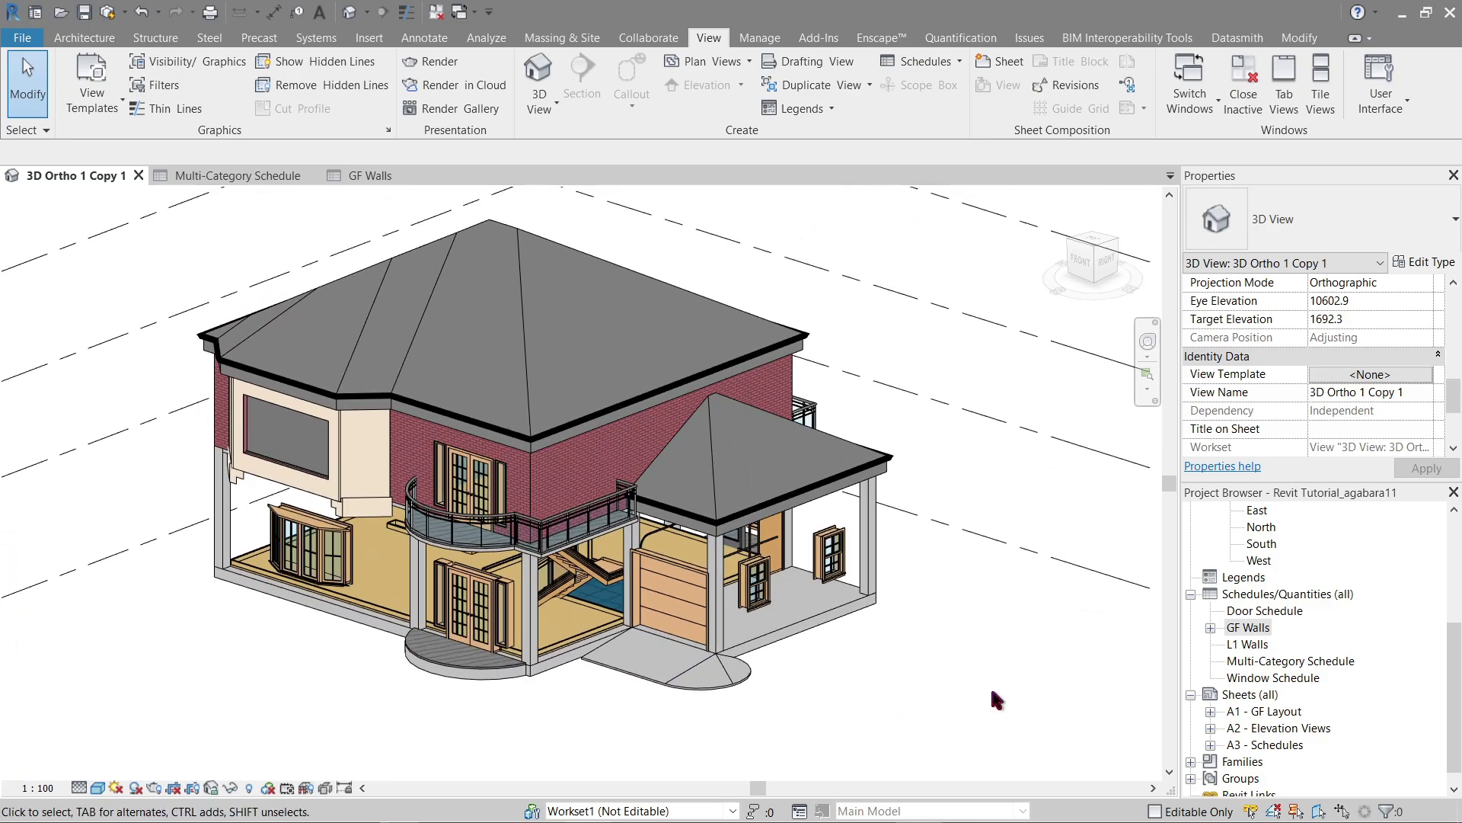
left_click_drag(1457, 661, 1455, 526)
double_click(1282, 560)
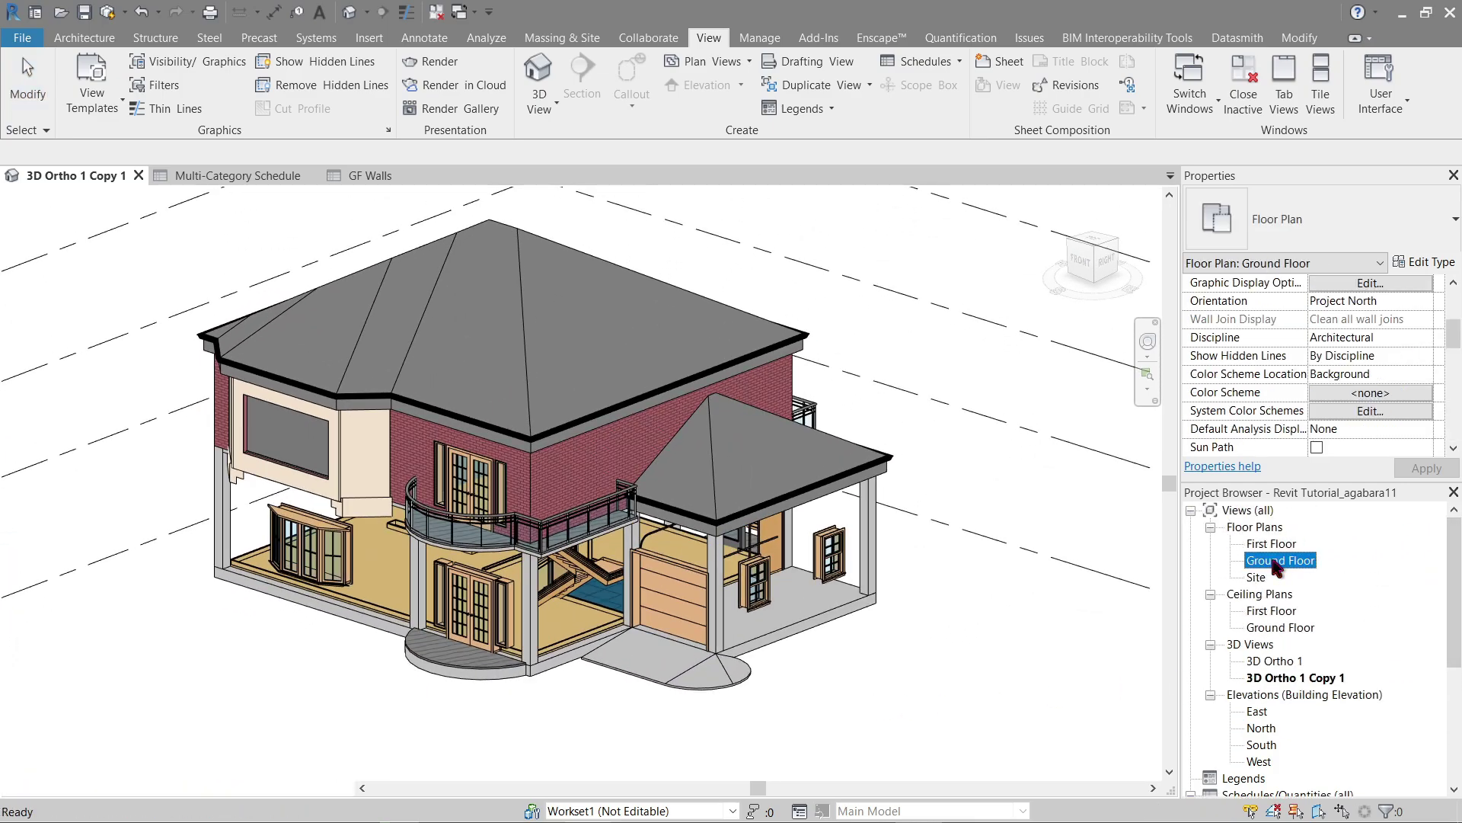
scroll(544, 556, "up", 4)
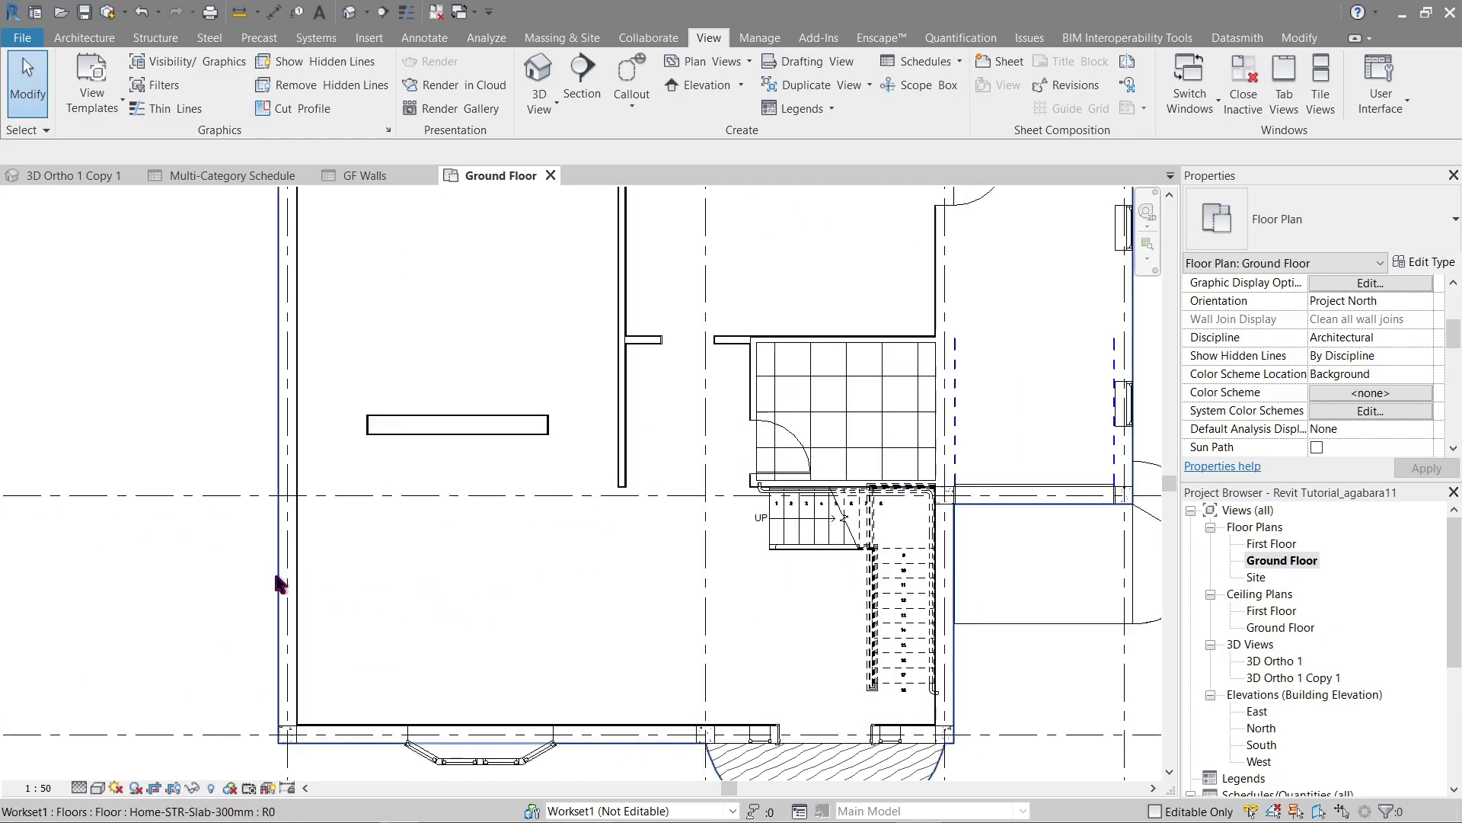
scroll(483, 613, "up", 2)
scroll(419, 701, "up", 3)
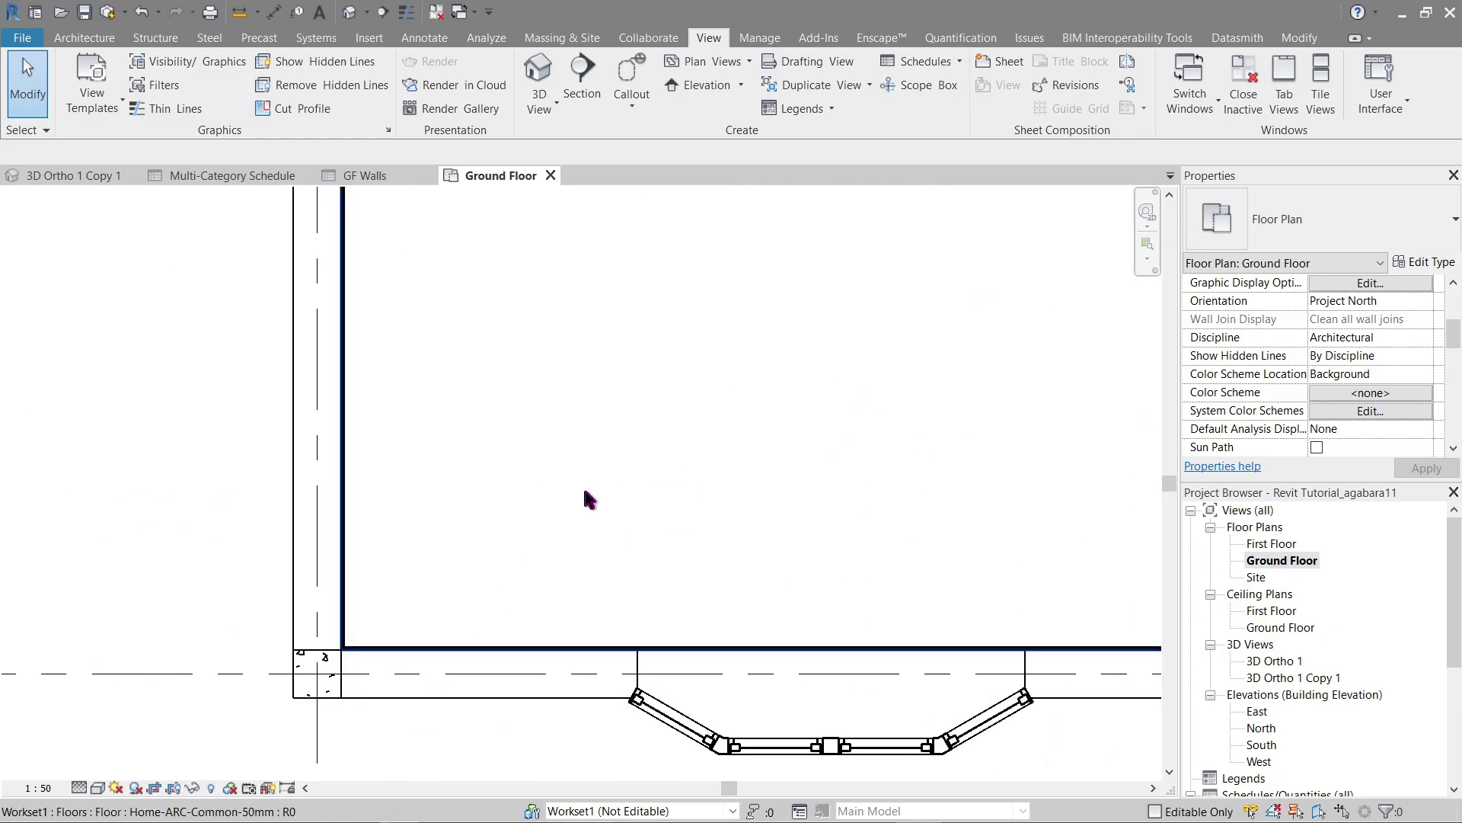
key("v")
key("v")
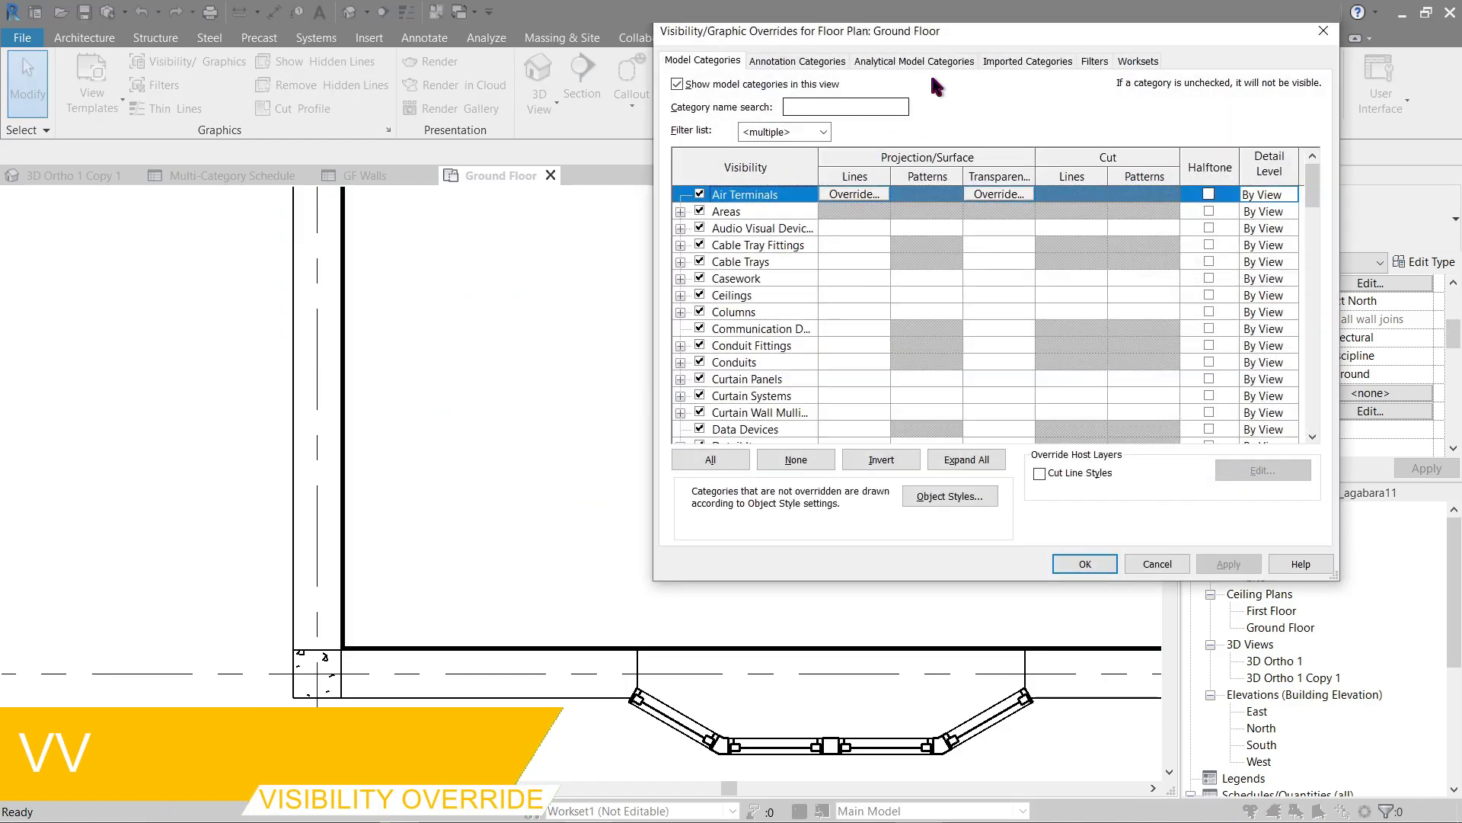
left_click_drag(880, 32, 739, 139)
scroll(774, 373, "down", 12)
left_click(585, 520)
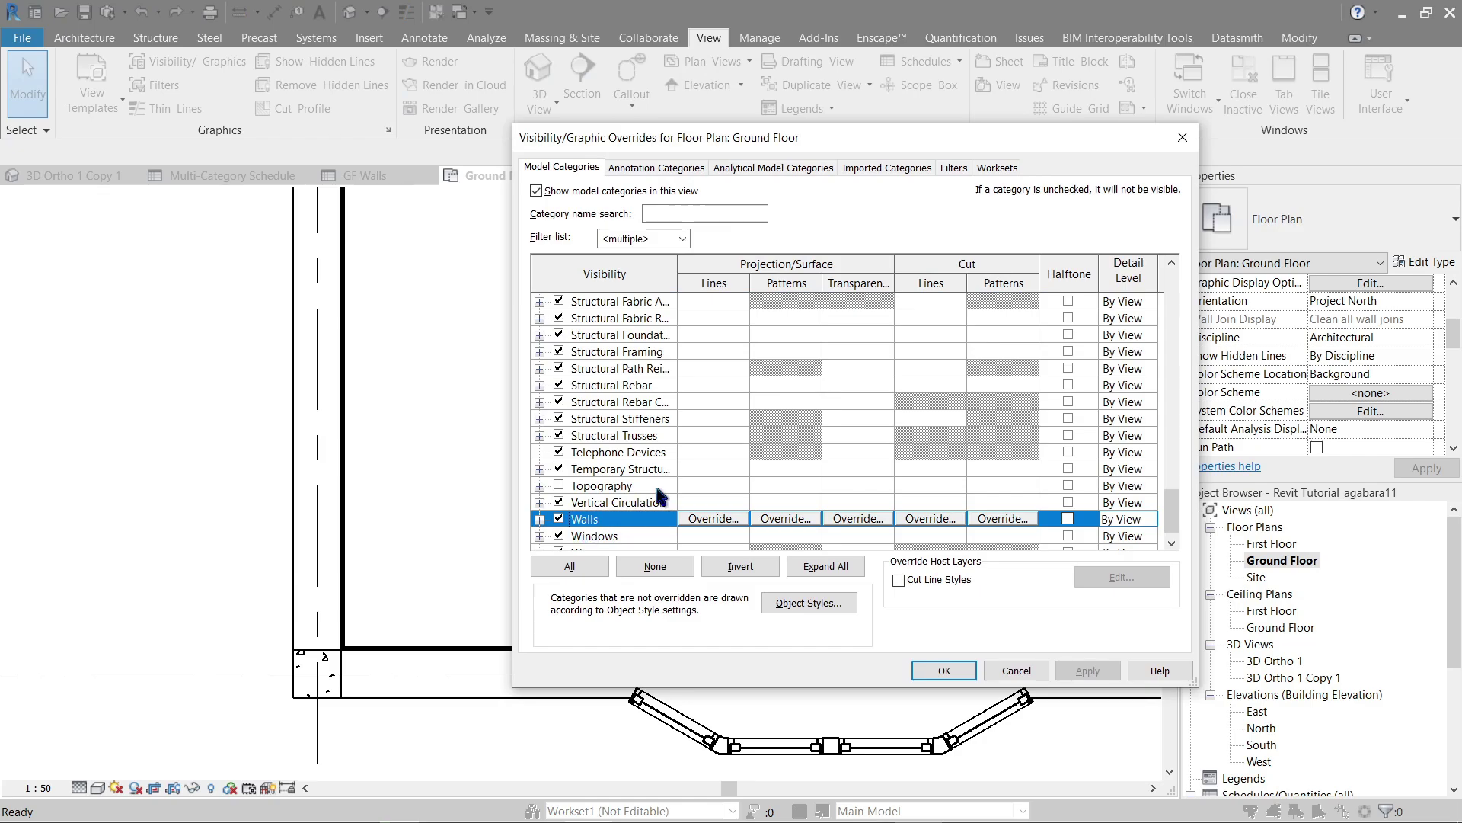
left_click(939, 674)
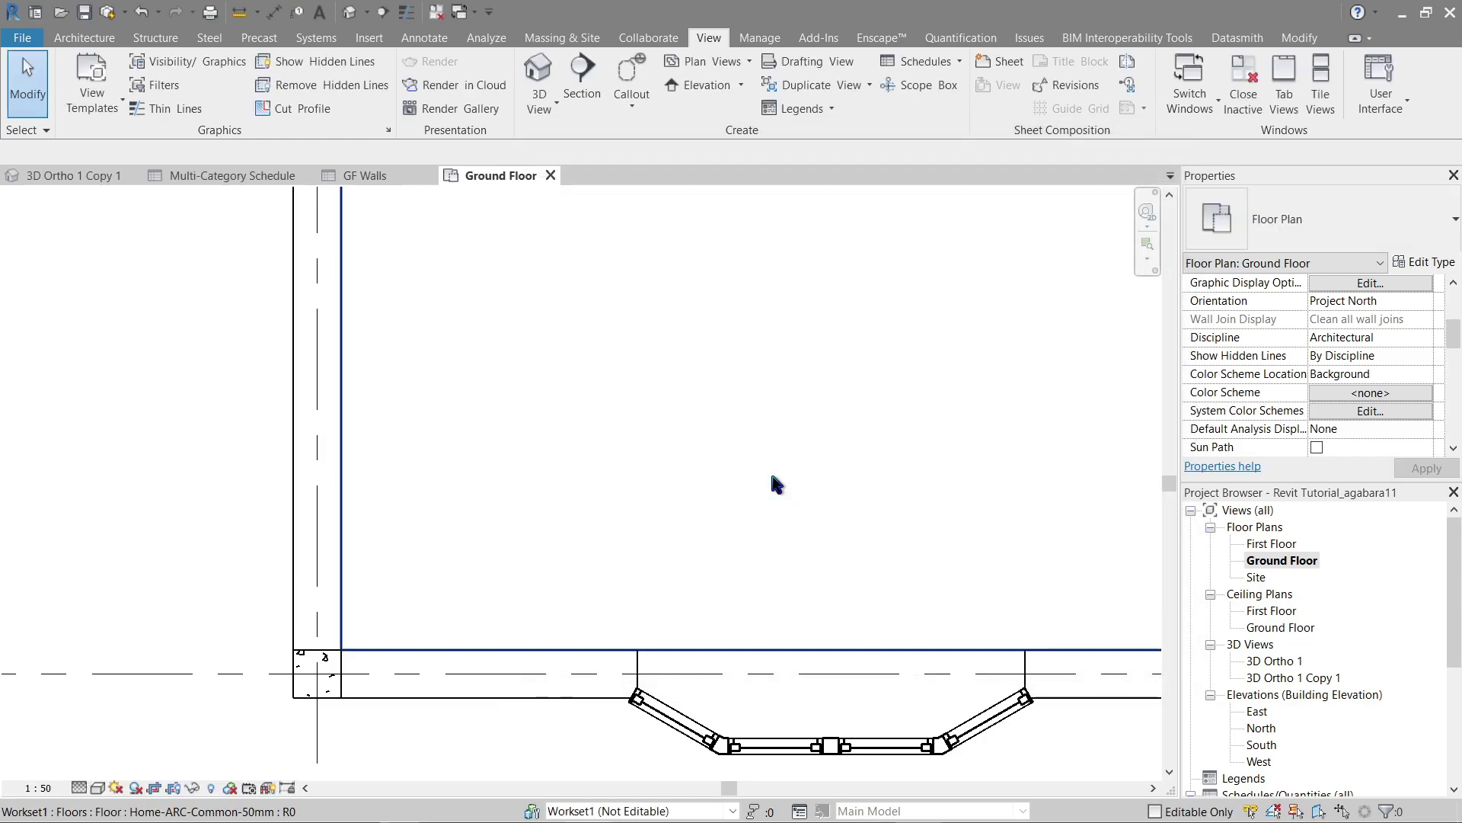
key("v")
key("v")
left_click(944, 670)
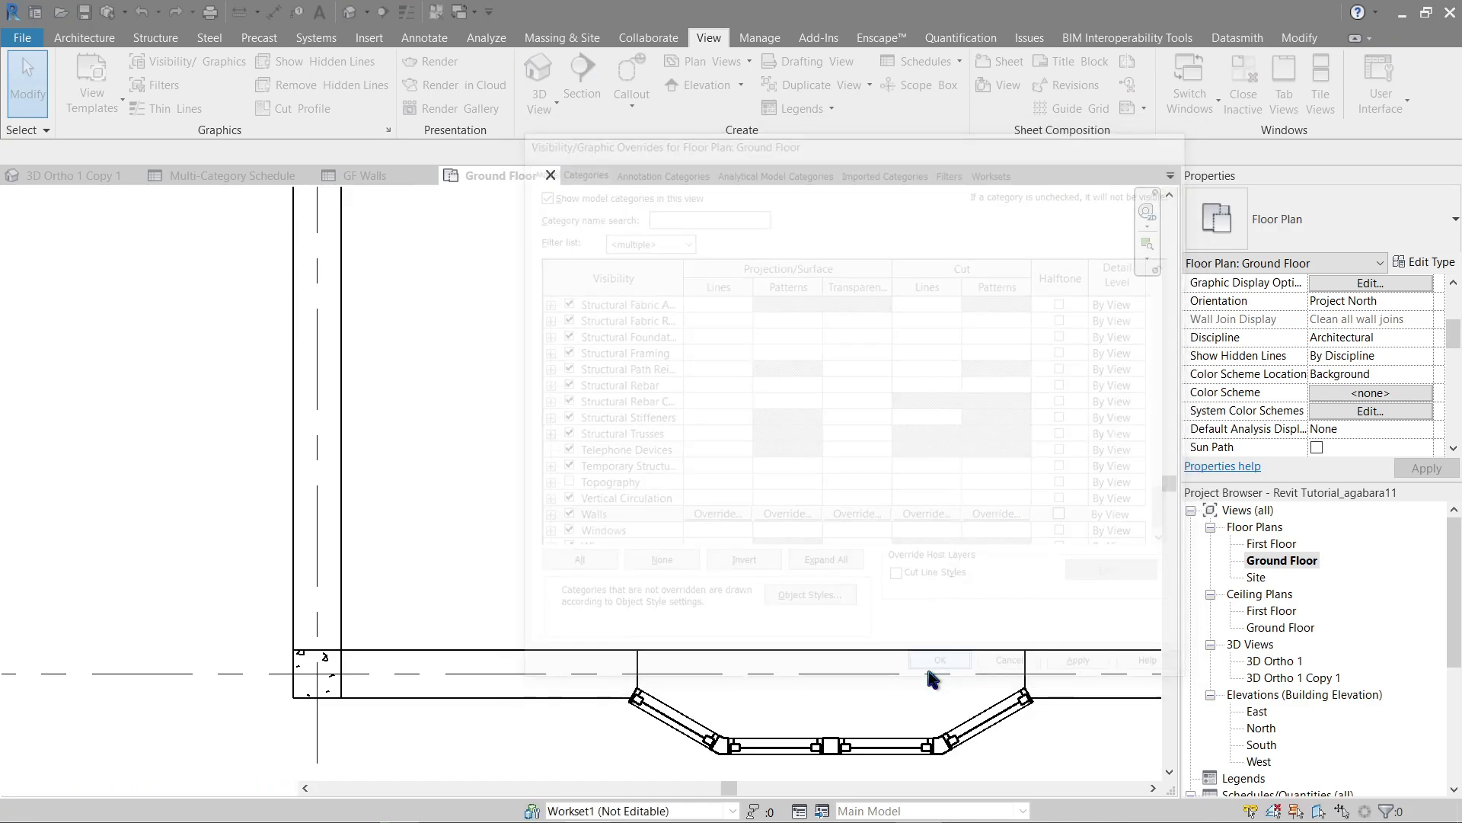
scroll(787, 533, "down", 2)
scroll(788, 541, "up", 1)
middle_click_drag(788, 541, 587, 670)
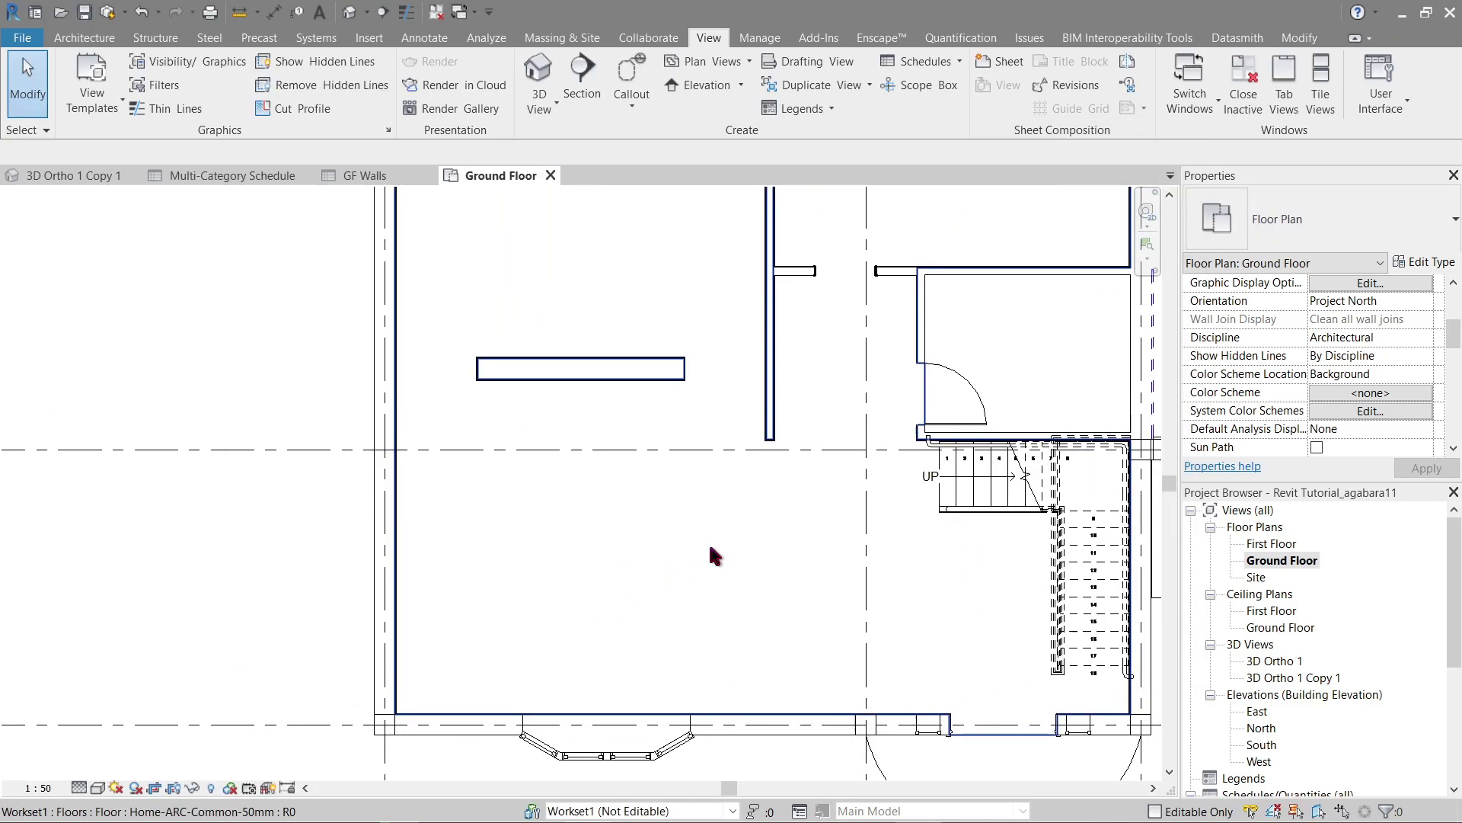
left_click(550, 175)
middle_click_drag(761, 426, 777, 457, "shift")
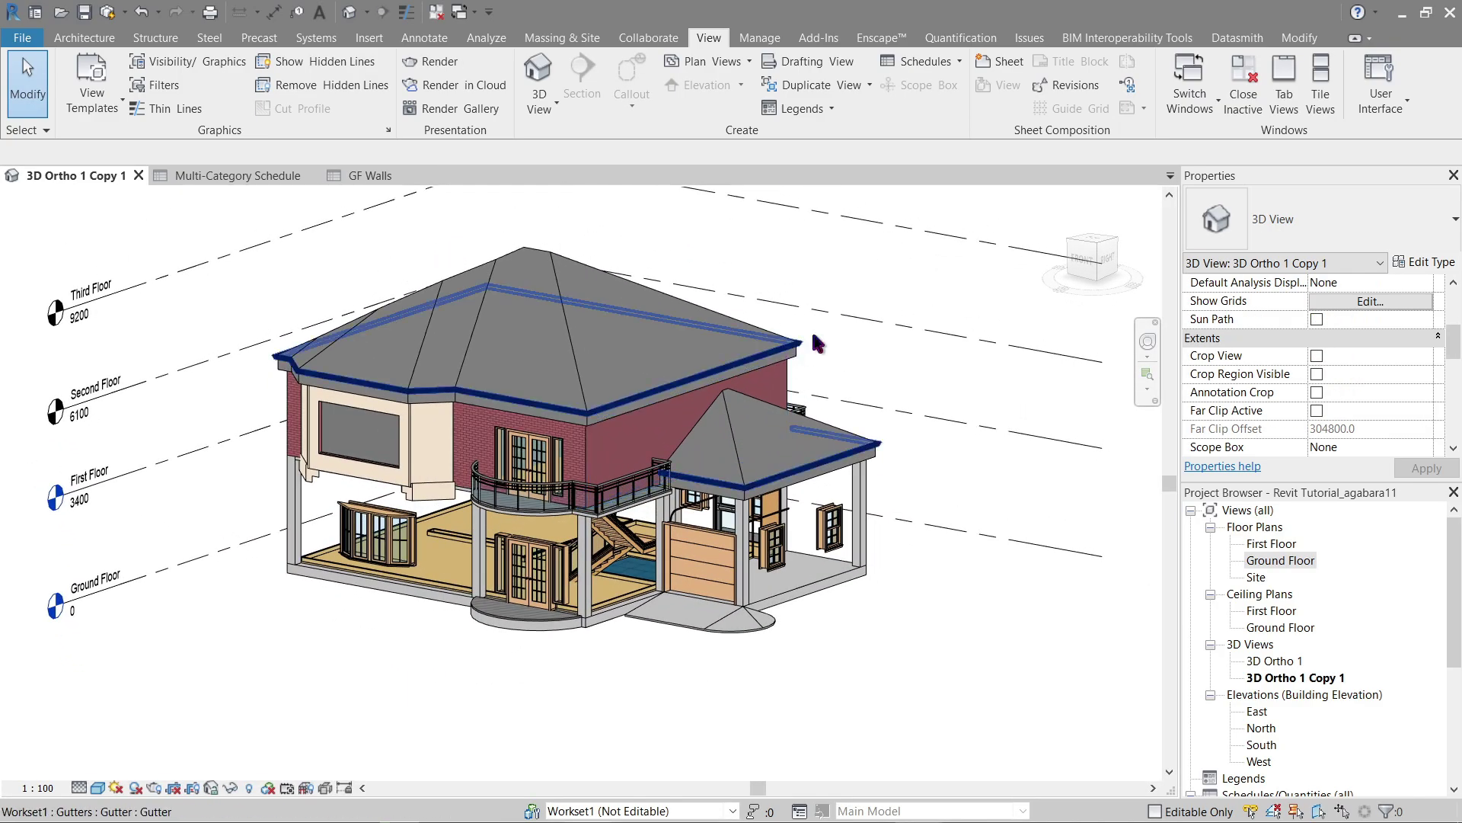
left_click_drag(1451, 616, 1411, 739)
Add a Workset column to the L1 Walls schedule and select its Workset1 cells
double_click(1247, 628)
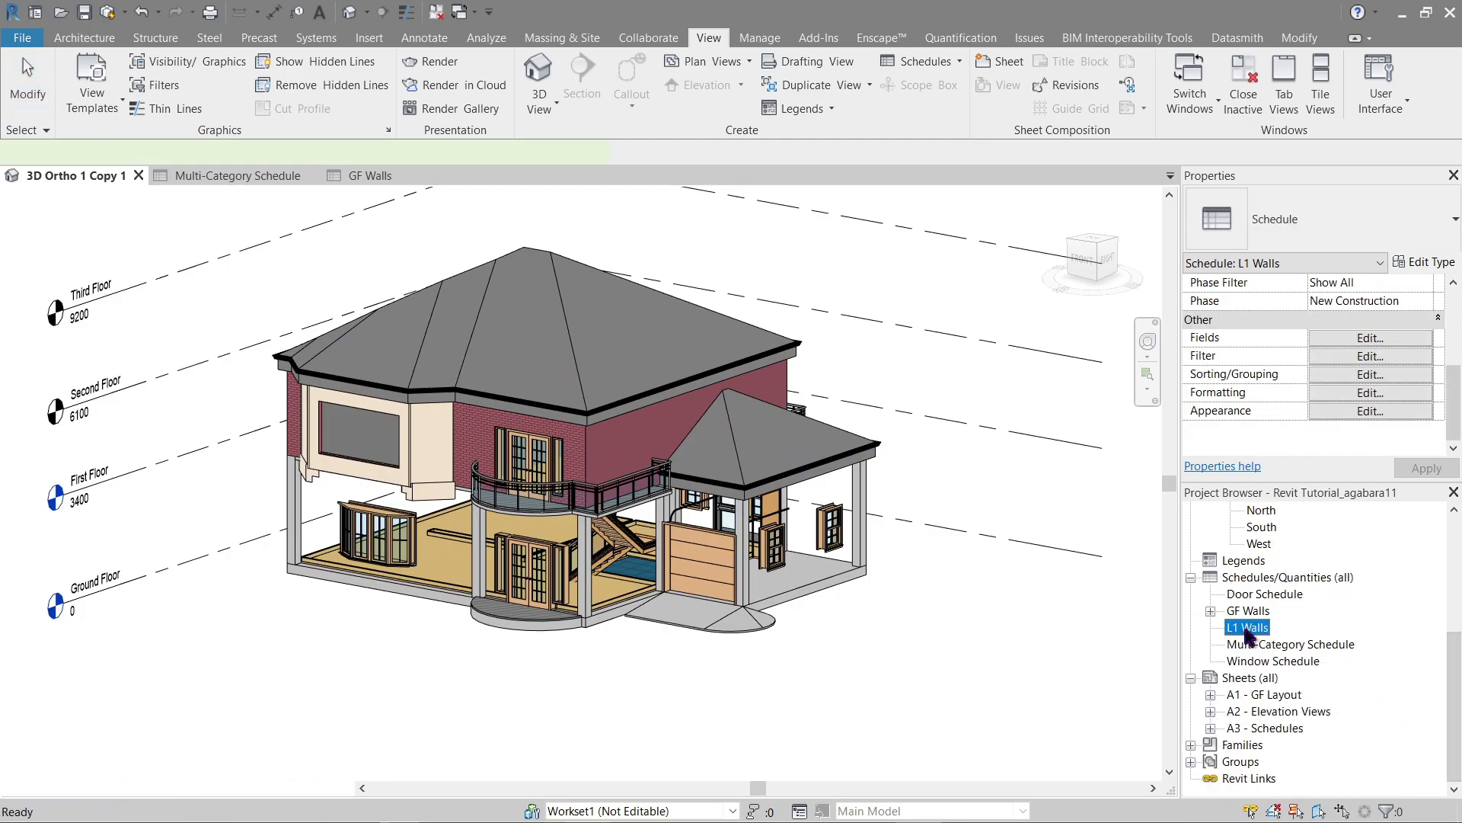
left_click(1370, 339)
scroll(747, 456, "down", 10)
left_click(674, 534)
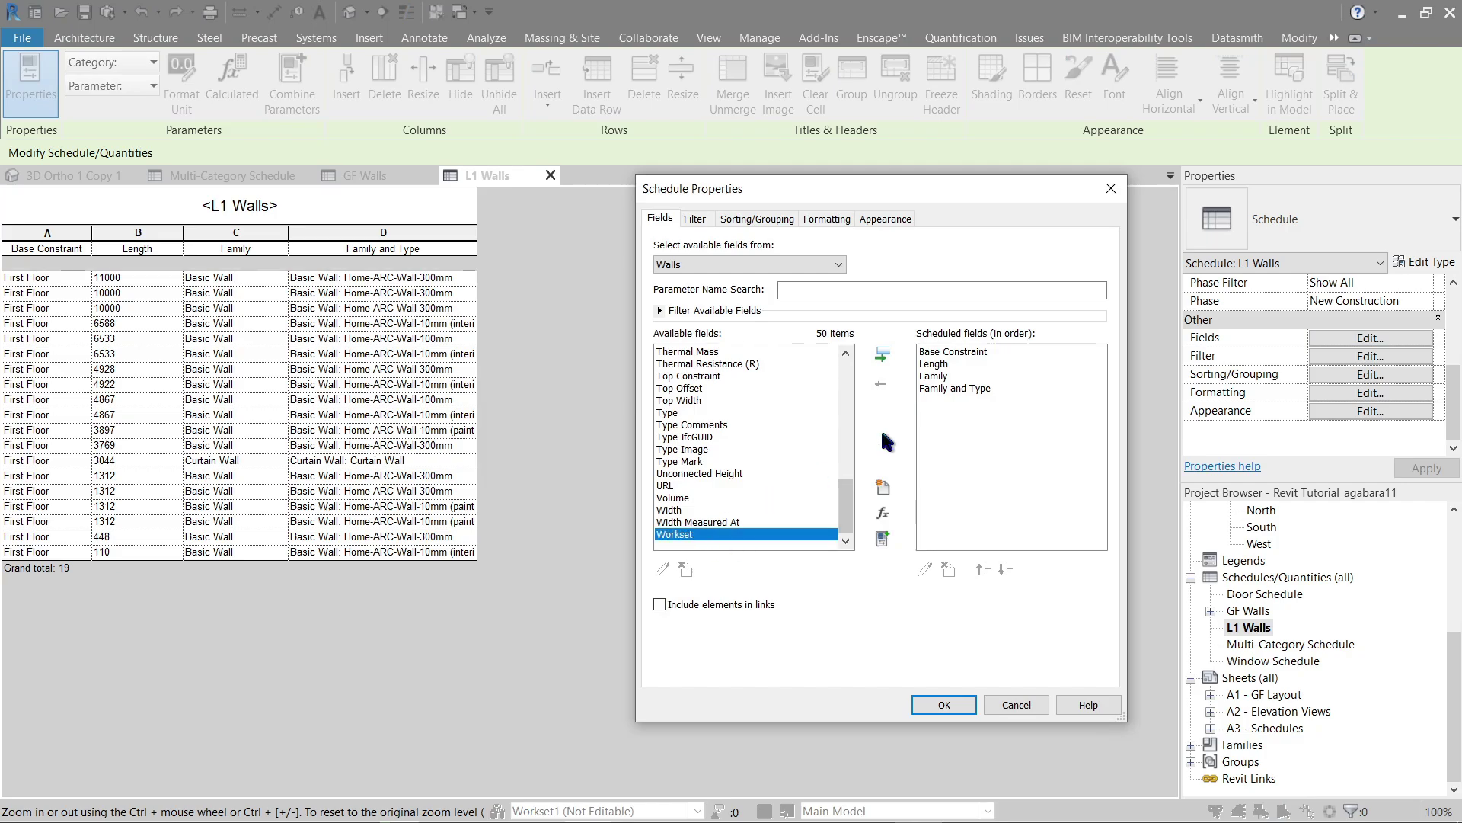
left_click(882, 355)
left_click(944, 705)
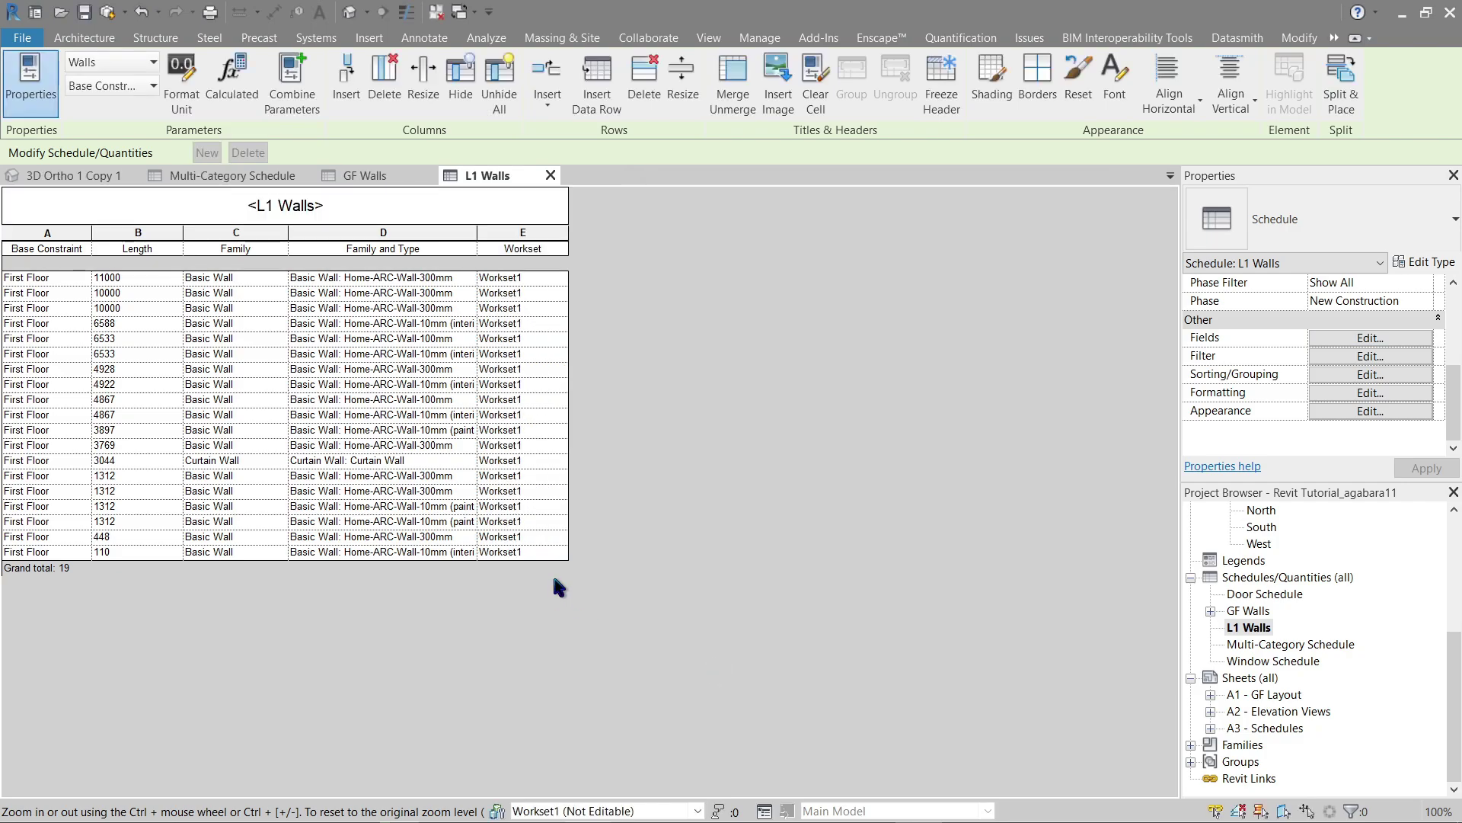
left_click_drag(554, 553, 539, 293)
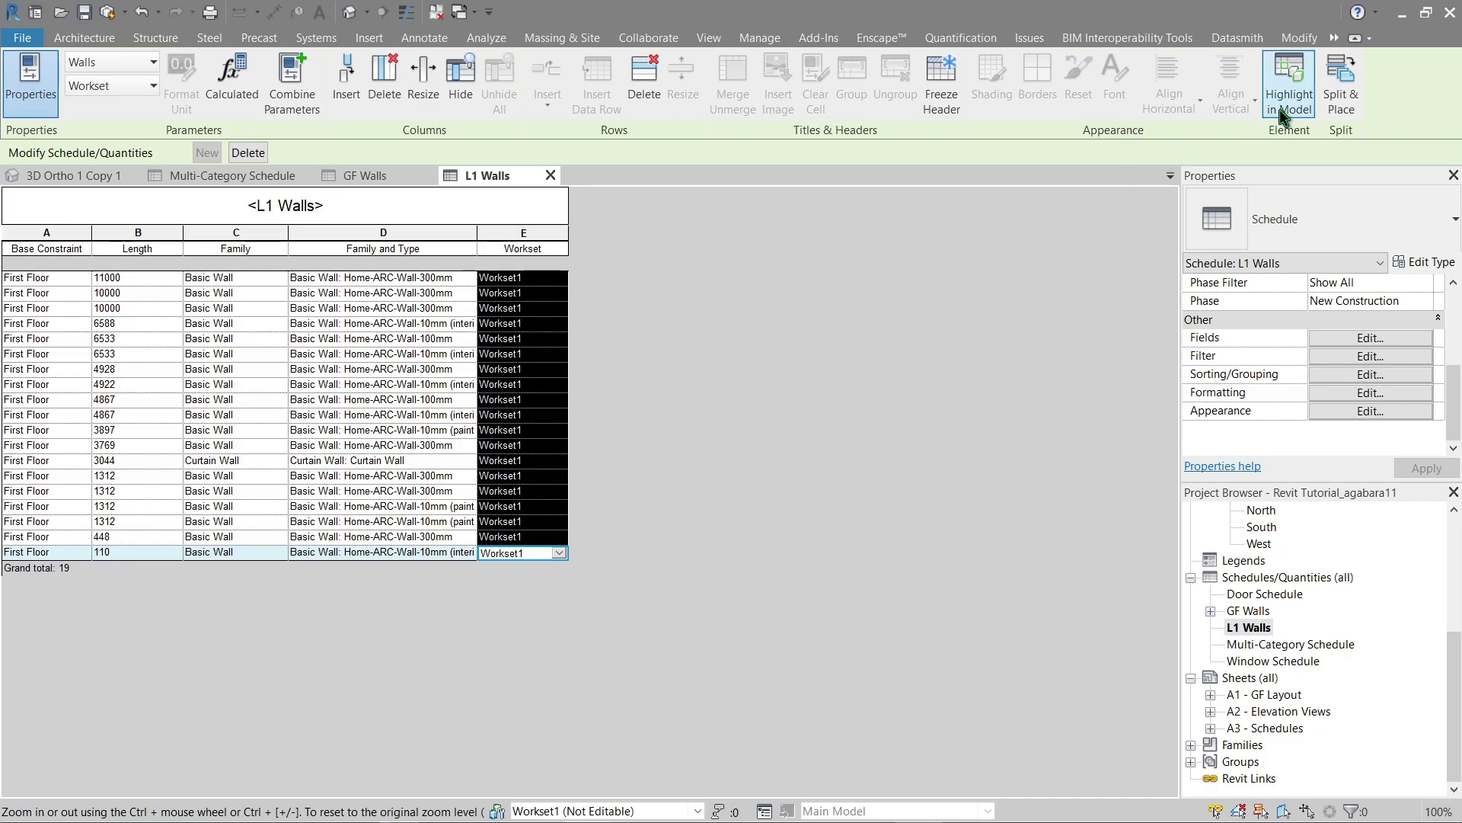
Highlight the 19 scheduled walls in the model and set their Workset to L1 Walls (Worksets)
left_click(1299, 107)
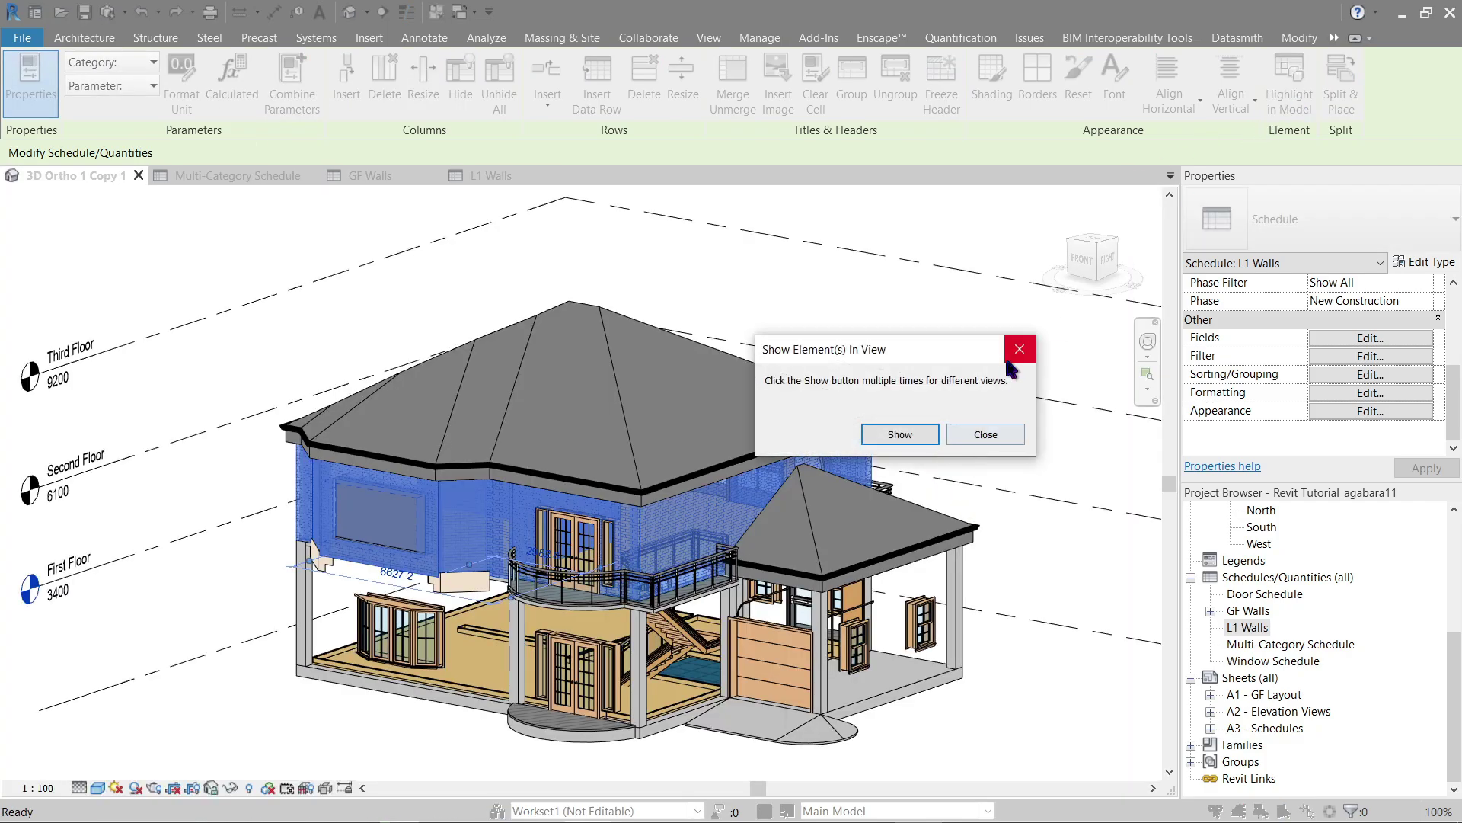
left_click(1018, 350)
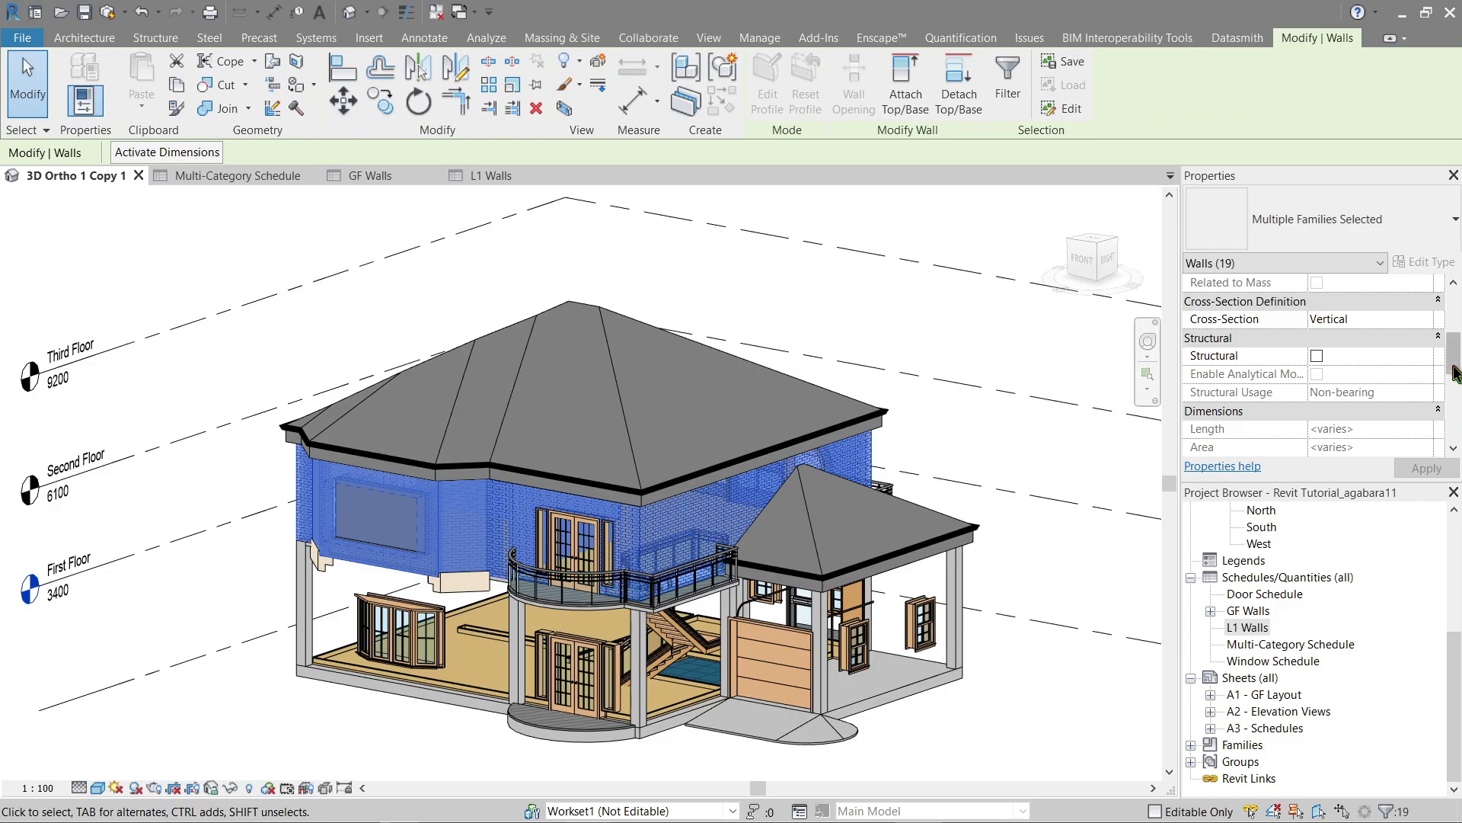
left_click_drag(1455, 373, 1426, 457)
left_click(1424, 447)
left_click(1425, 429)
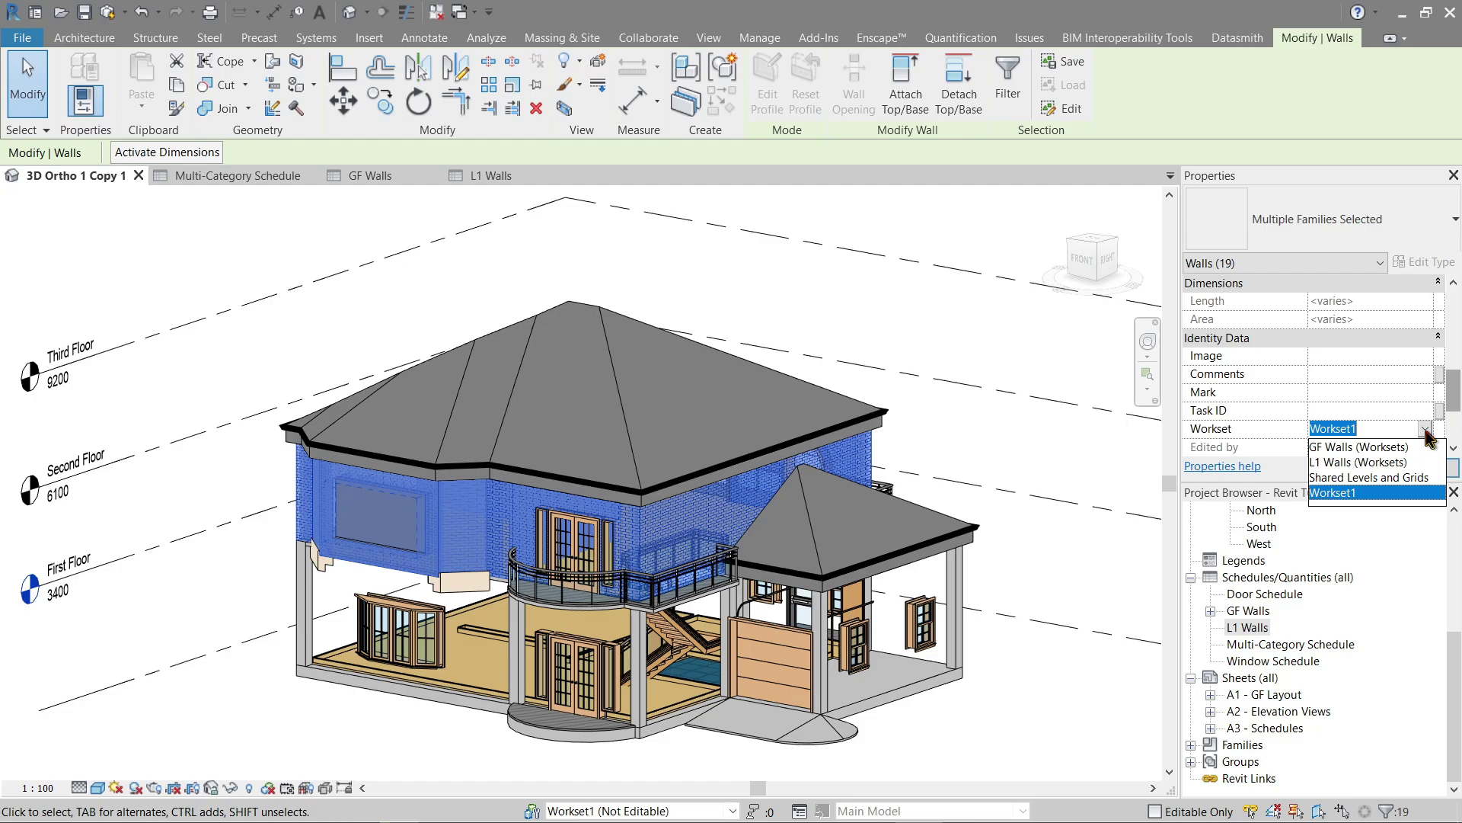
left_click(1368, 463)
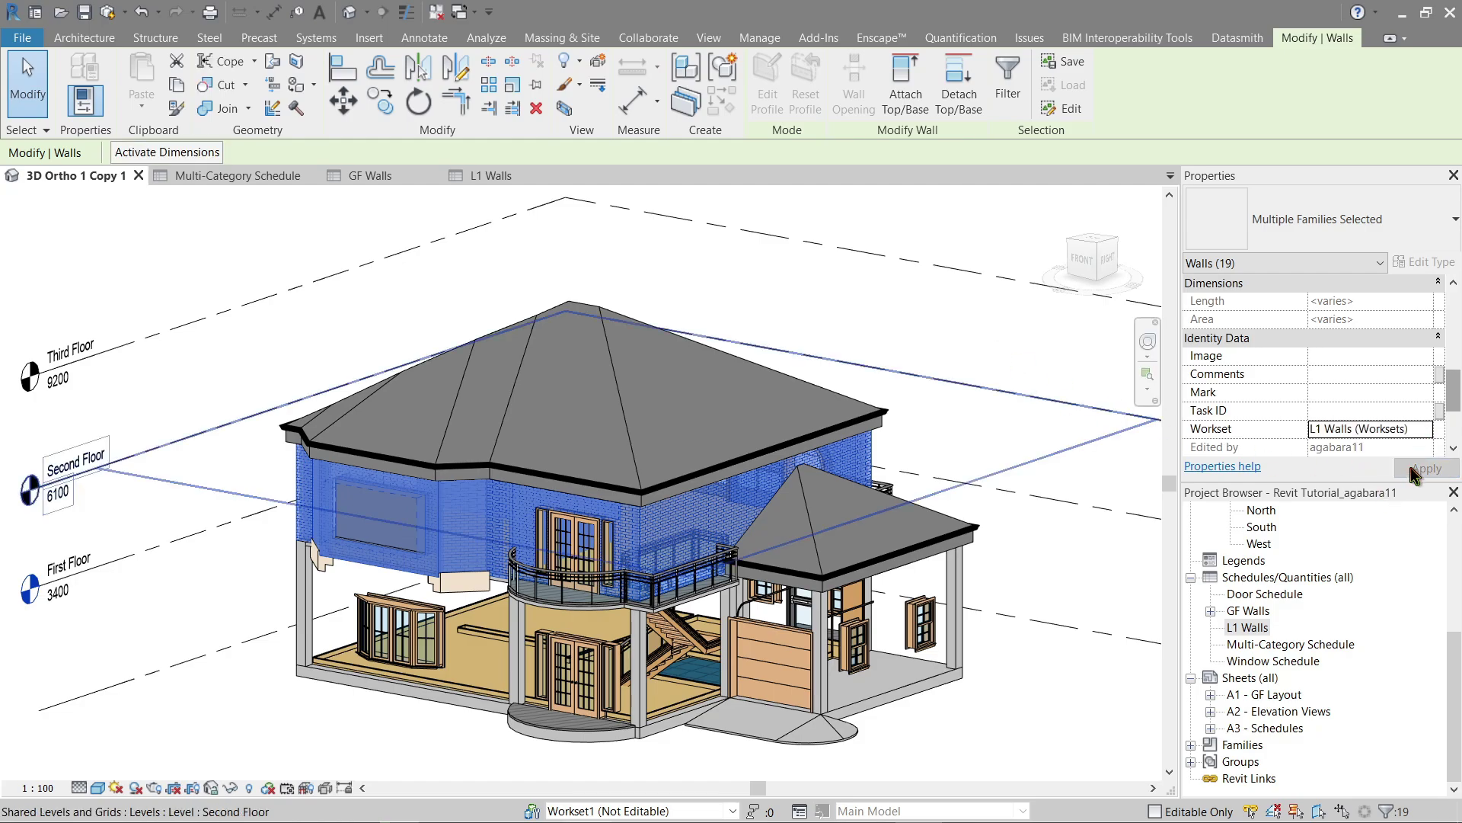
left_click(981, 336)
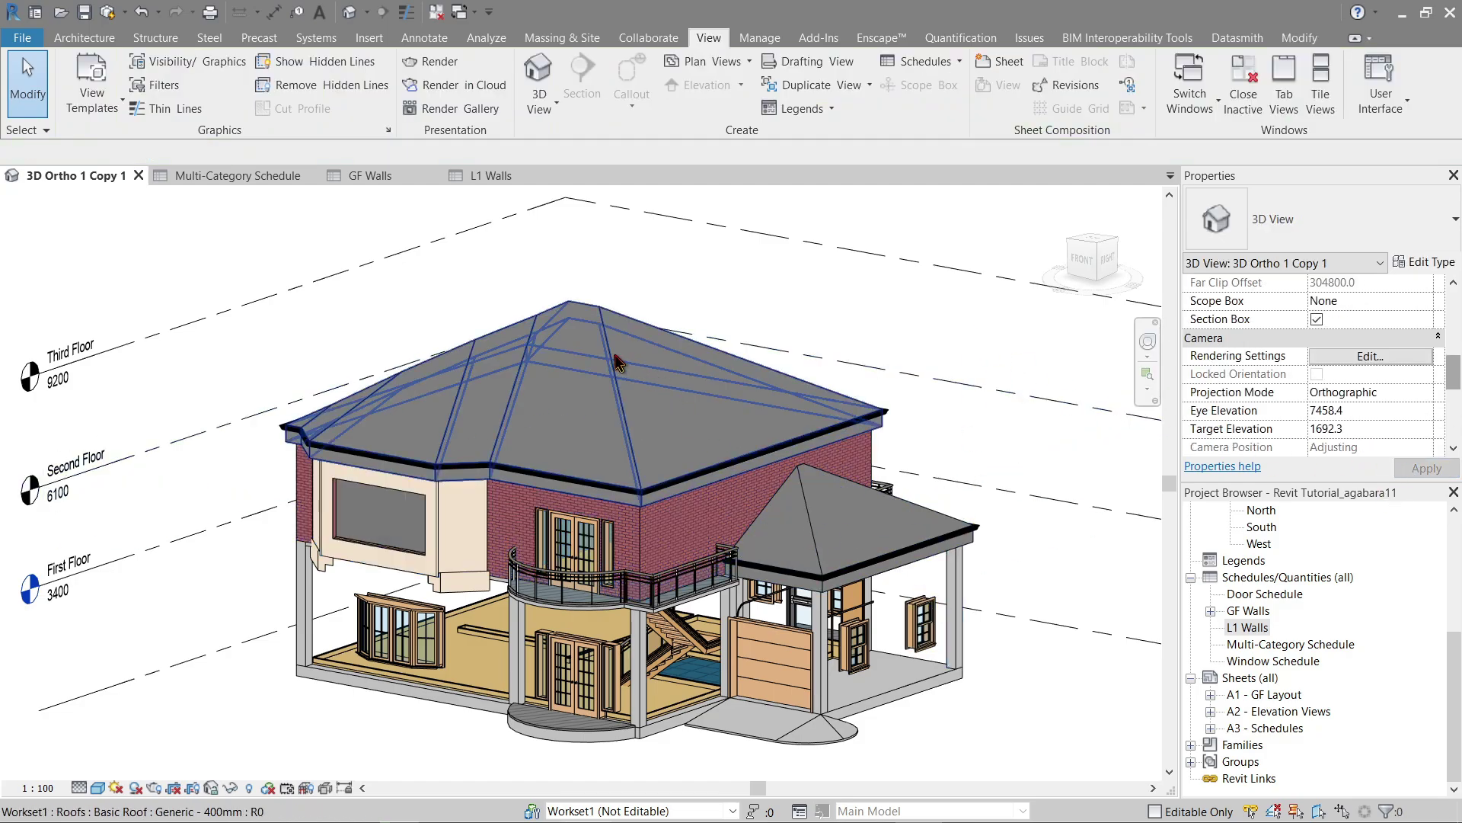
Hide the L1 Walls workset in all views and orbit the house to confirm it disappears
middle_click_drag(615, 355, 766, 295, "shift")
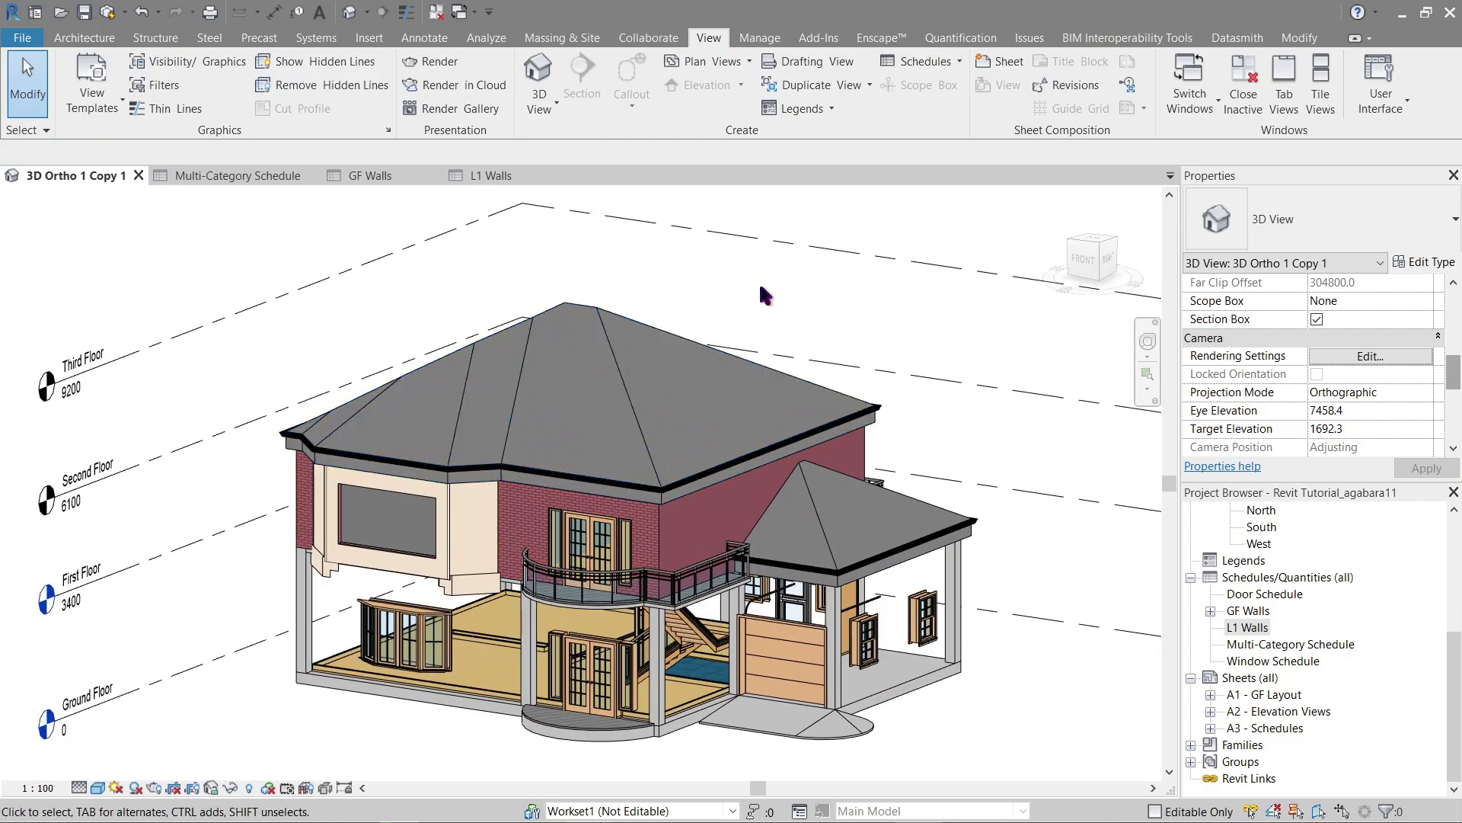
left_click(535, 812)
left_click_drag(1124, 73, 1116, 94)
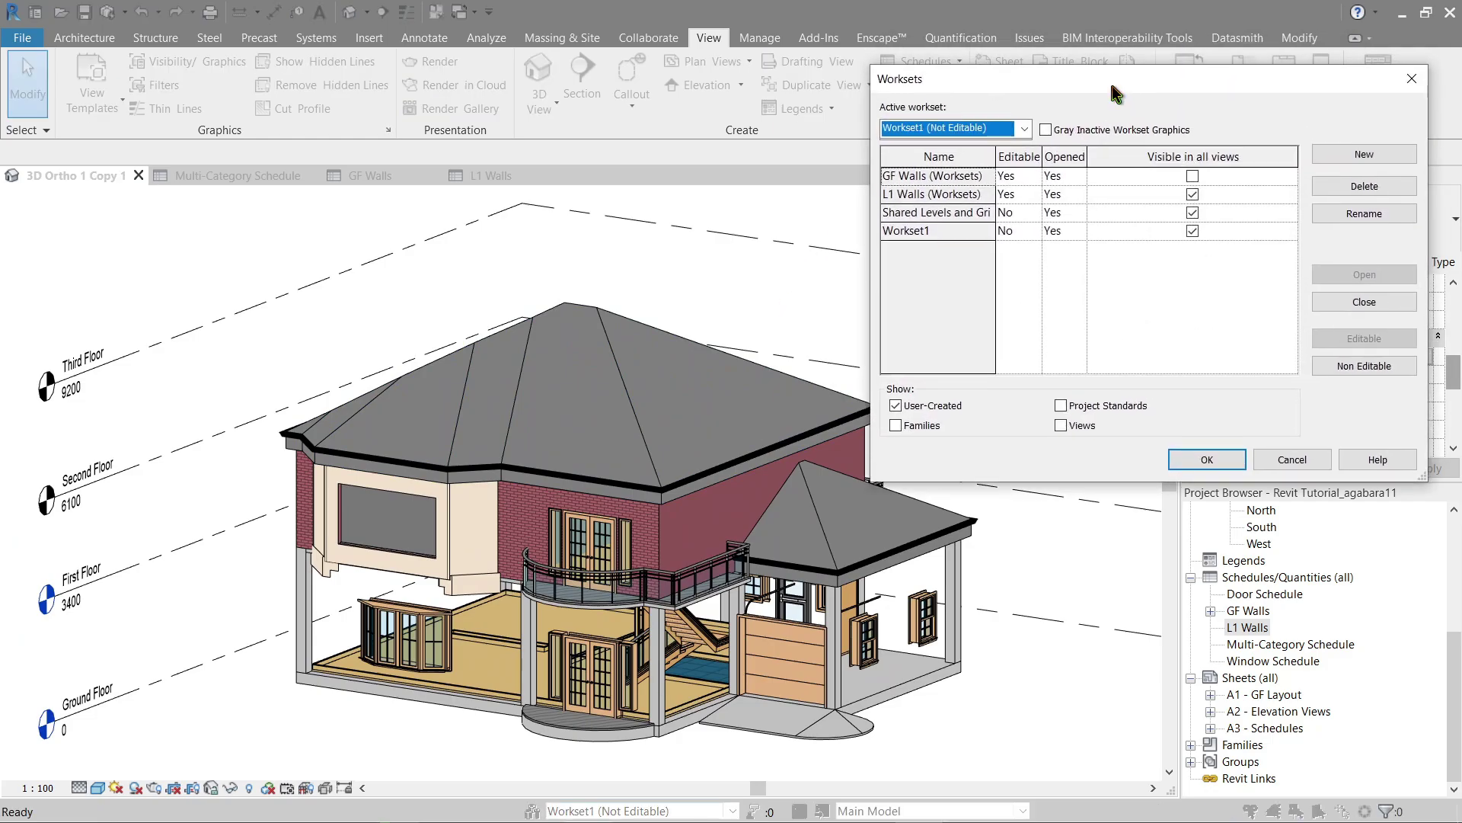
left_click(1192, 196)
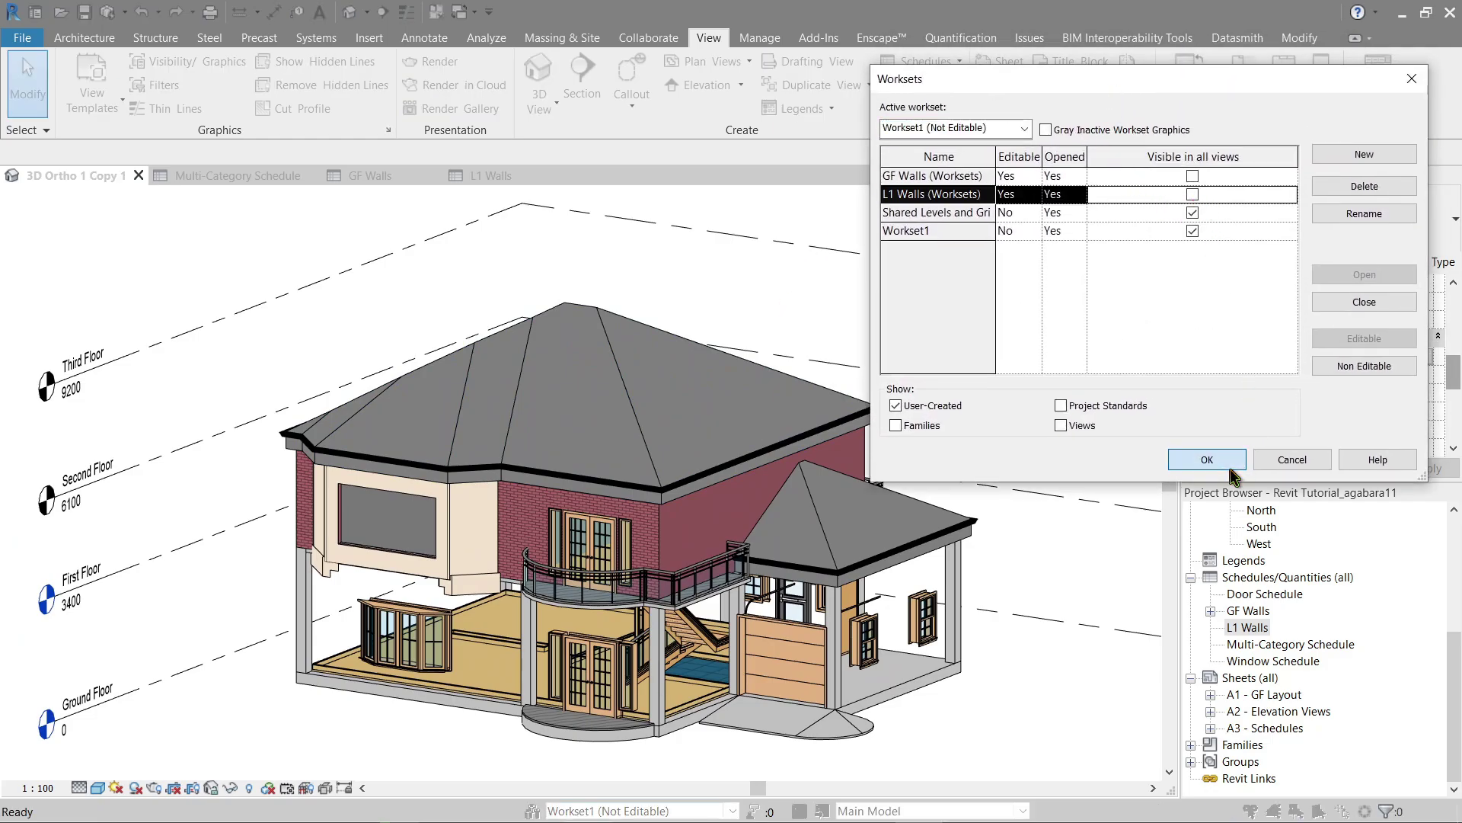
left_click(1207, 459)
middle_click_drag(936, 509, 927, 407, "shift")
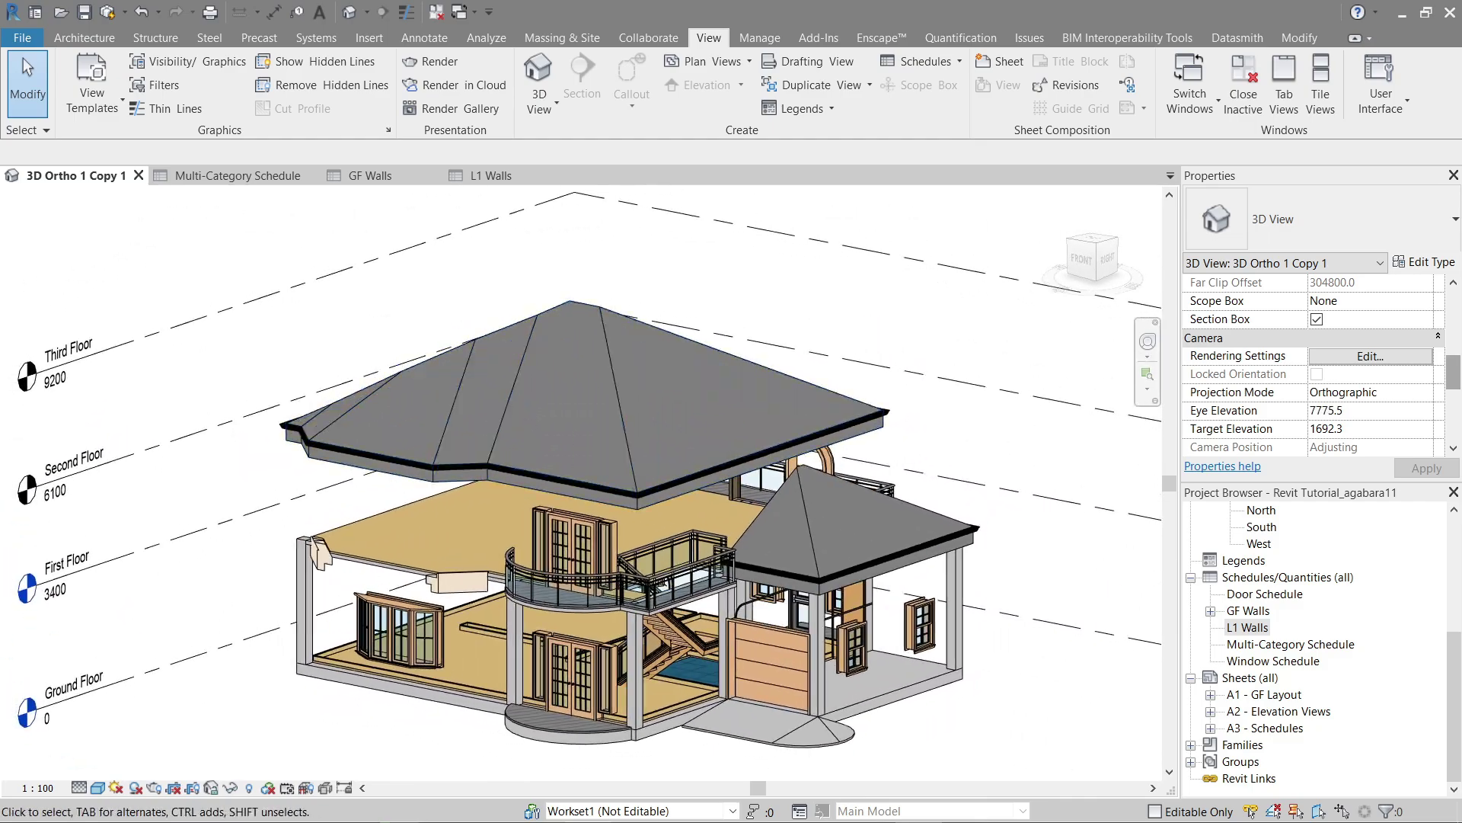
middle_click_drag(915, 582, 648, 482, "shift")
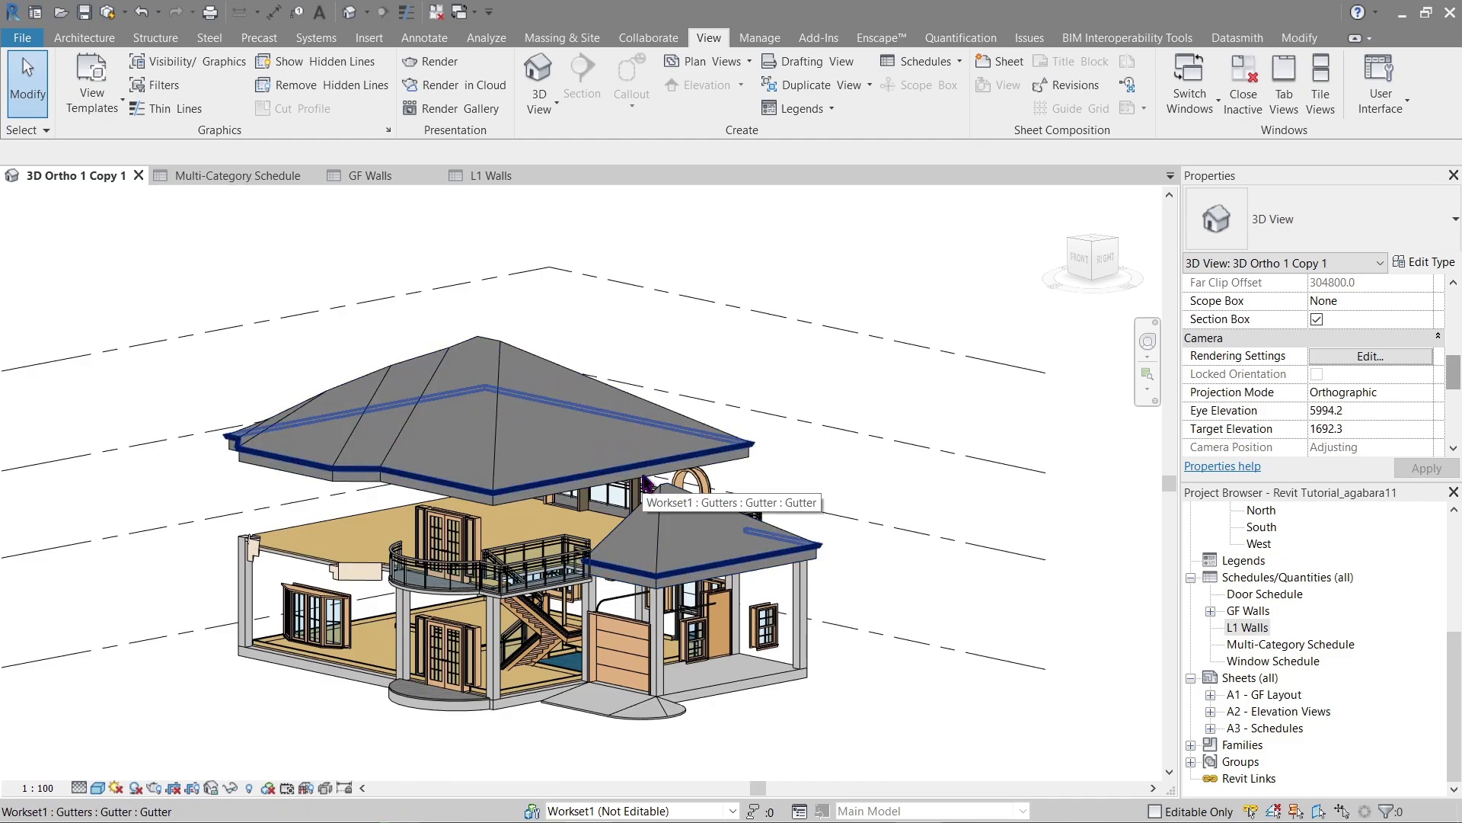
Make both GF Walls and L1 Walls worksets visible in all views again
left_click(531, 810)
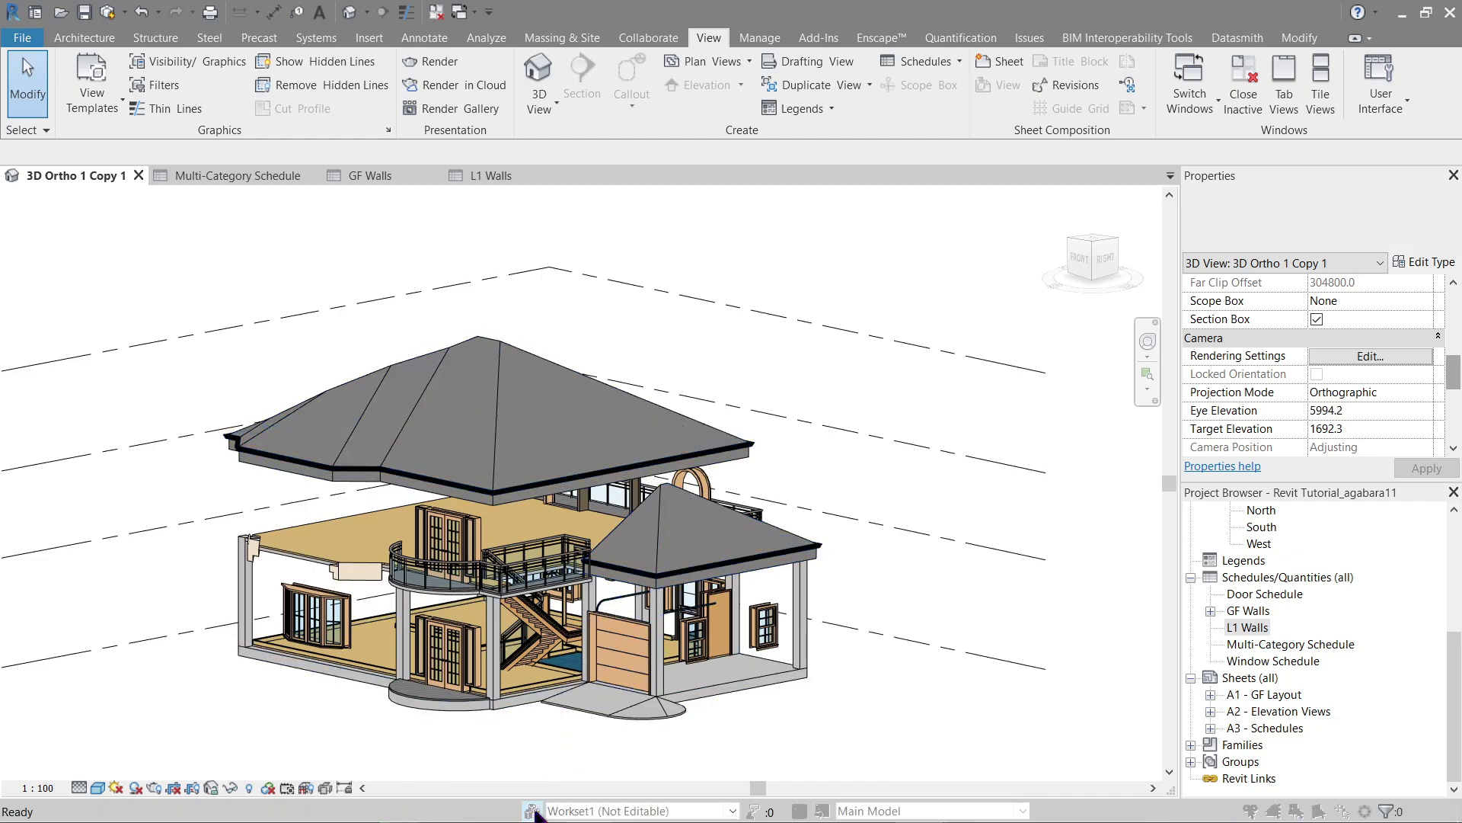
left_click_drag(1133, 80, 968, 134)
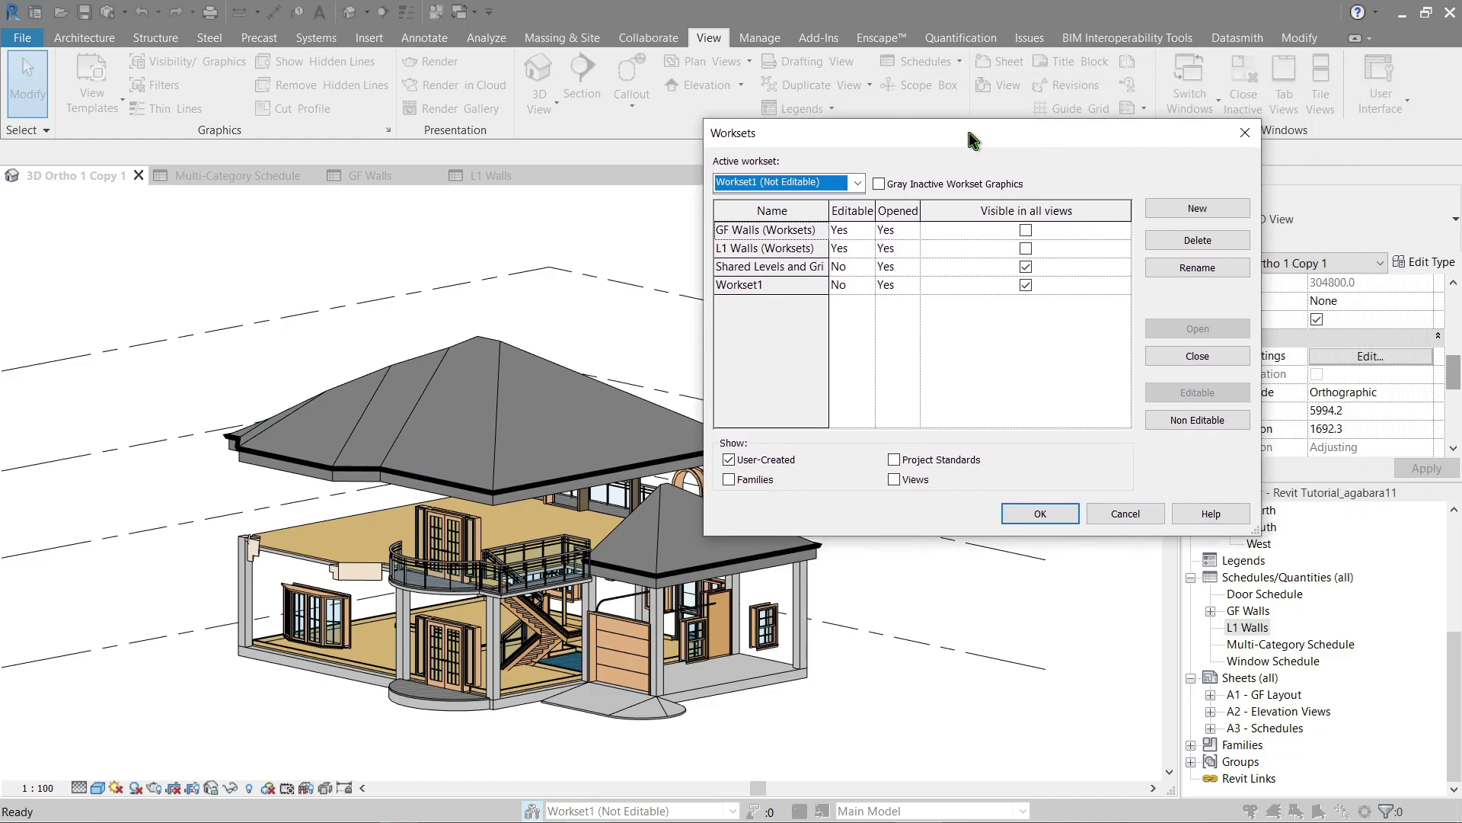
left_click(1025, 230)
left_click(1026, 249)
left_click(1040, 516)
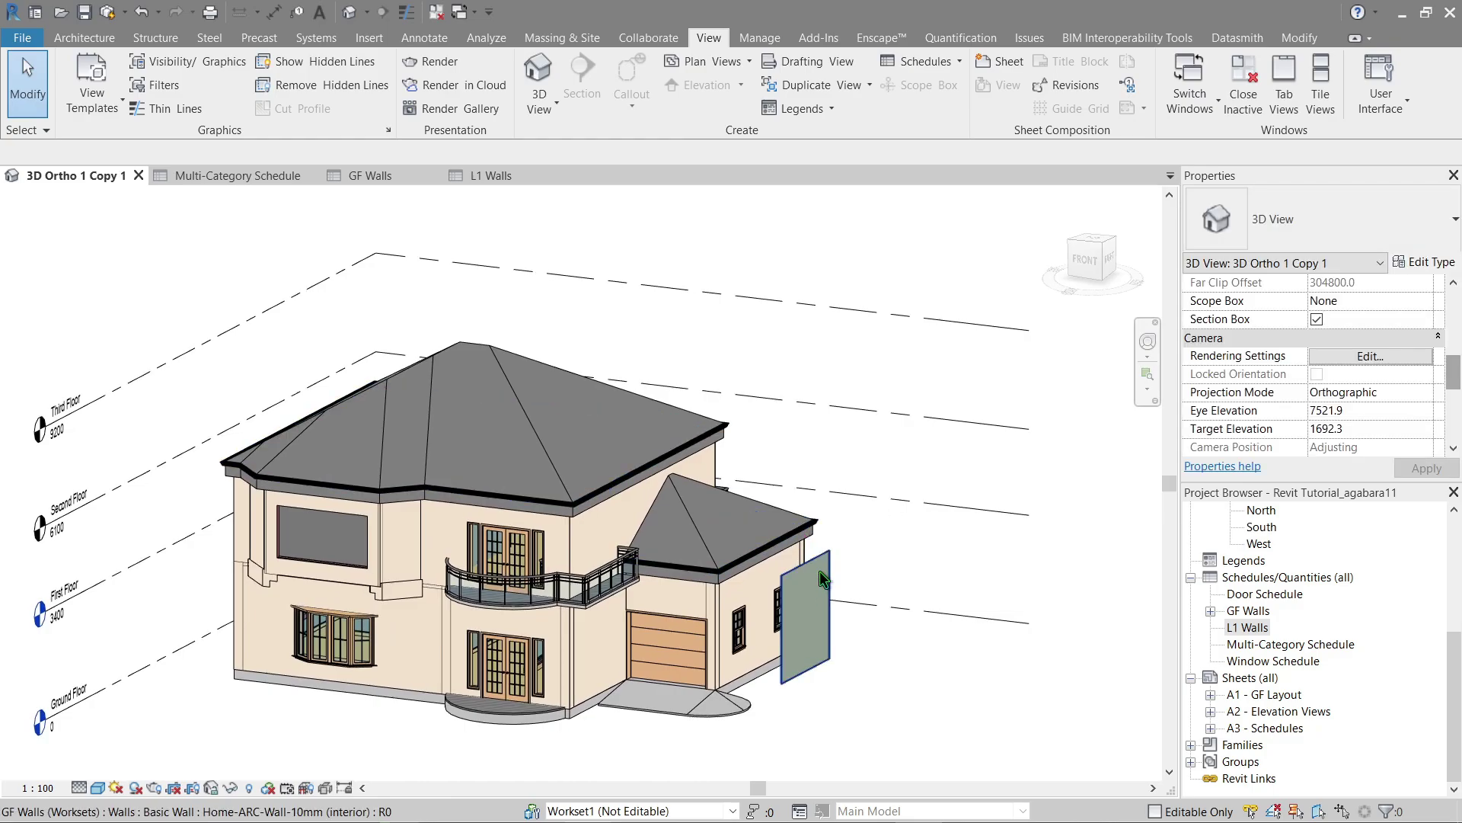
left_click(807, 609)
key("Escape")
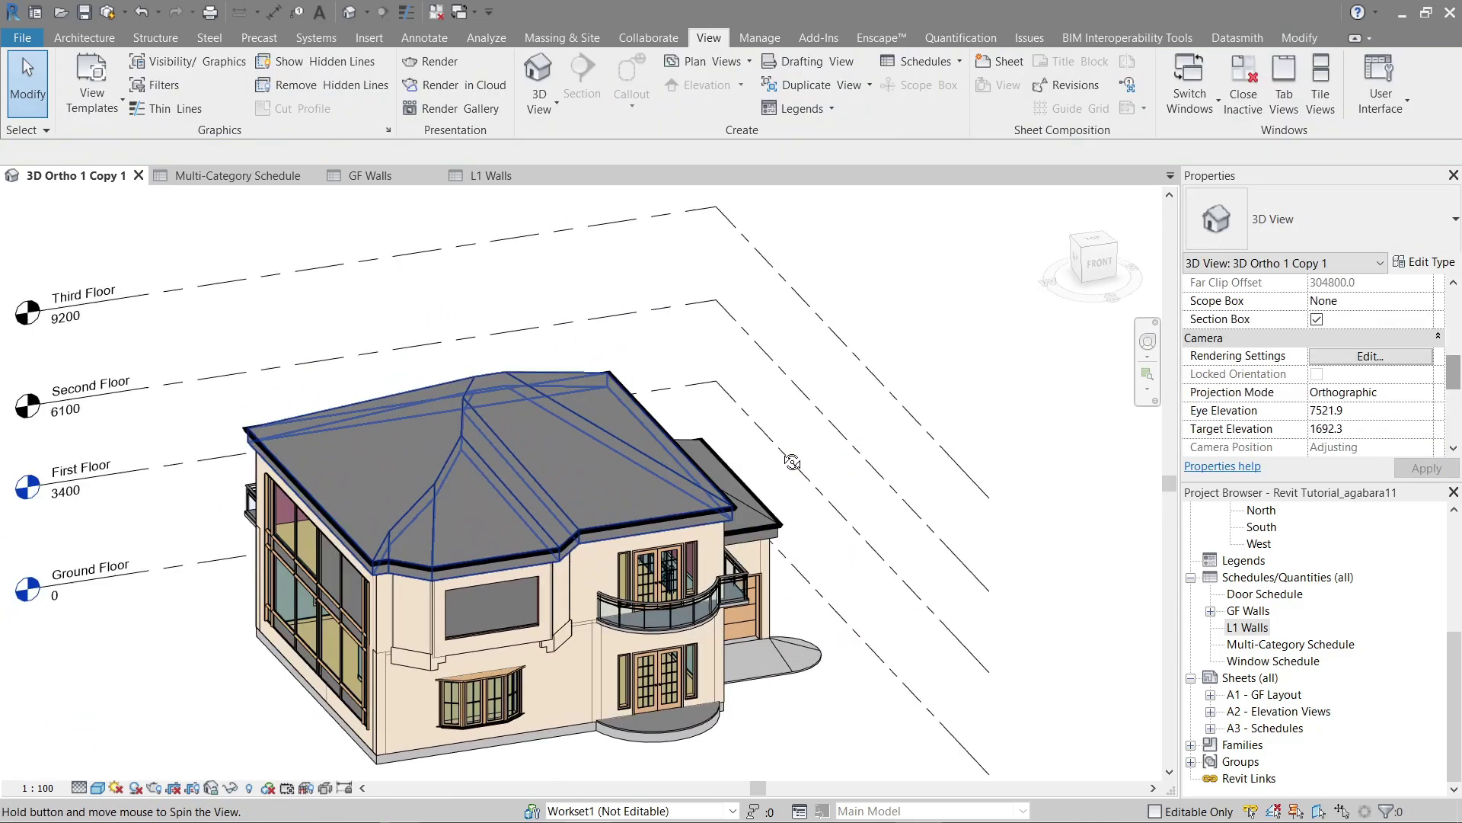